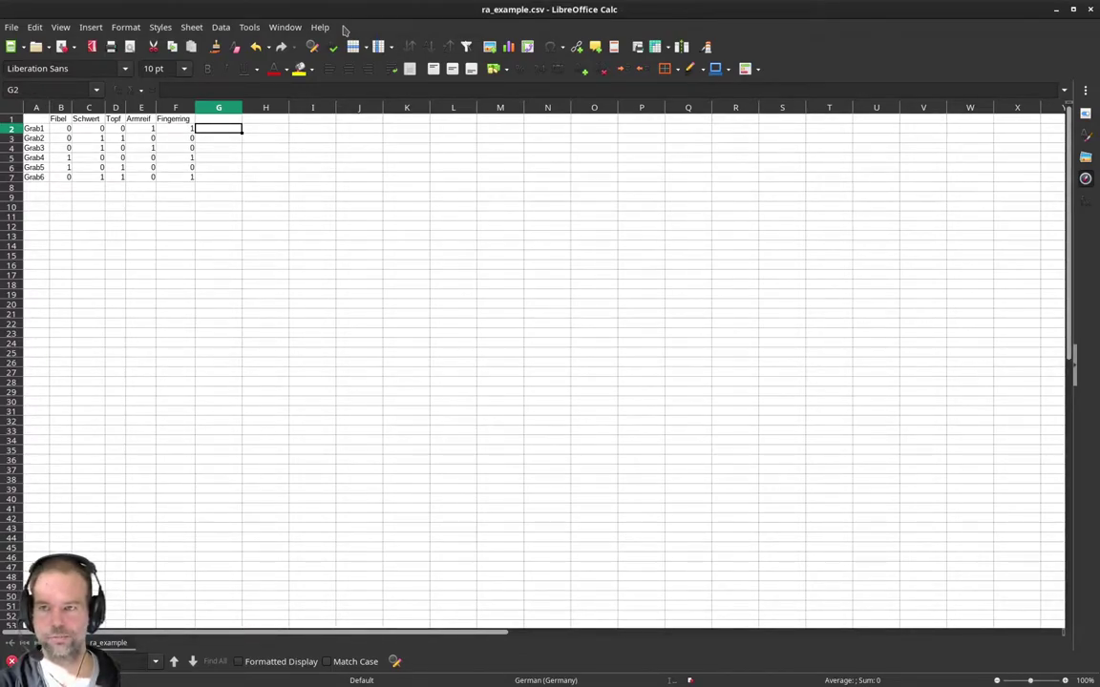
Number the graves beside their rows by filling G2:G7 with the series 1 to 6.
type("1")
key("Return")
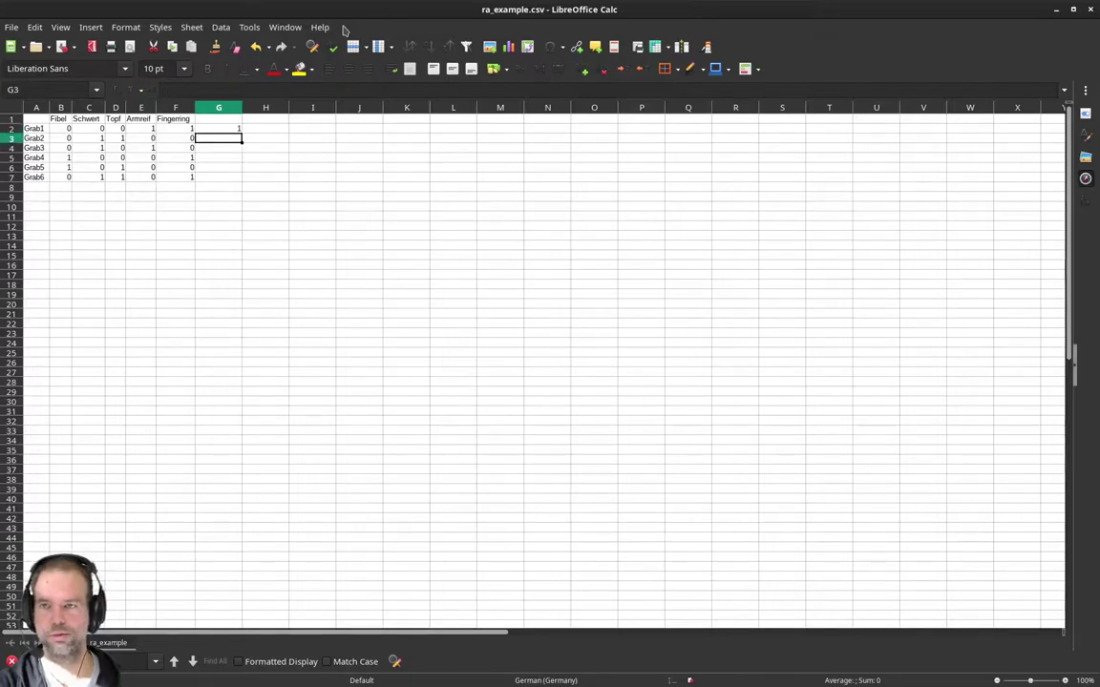
type("2")
key("Return")
key("Up")
key("Up")
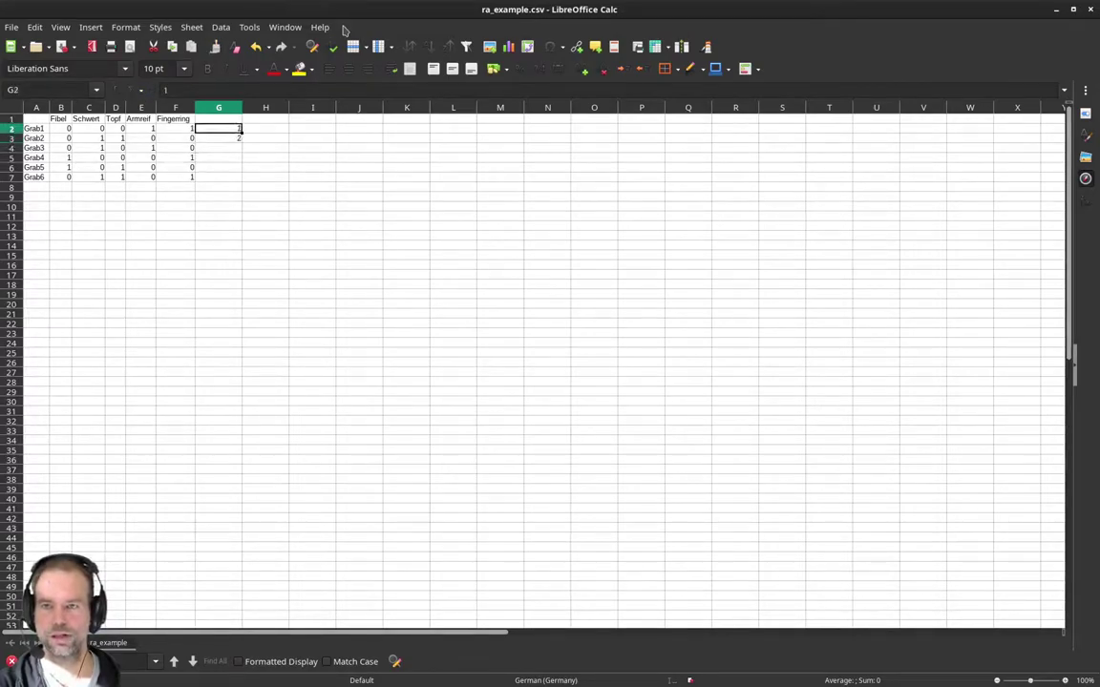
key("shift+Down")
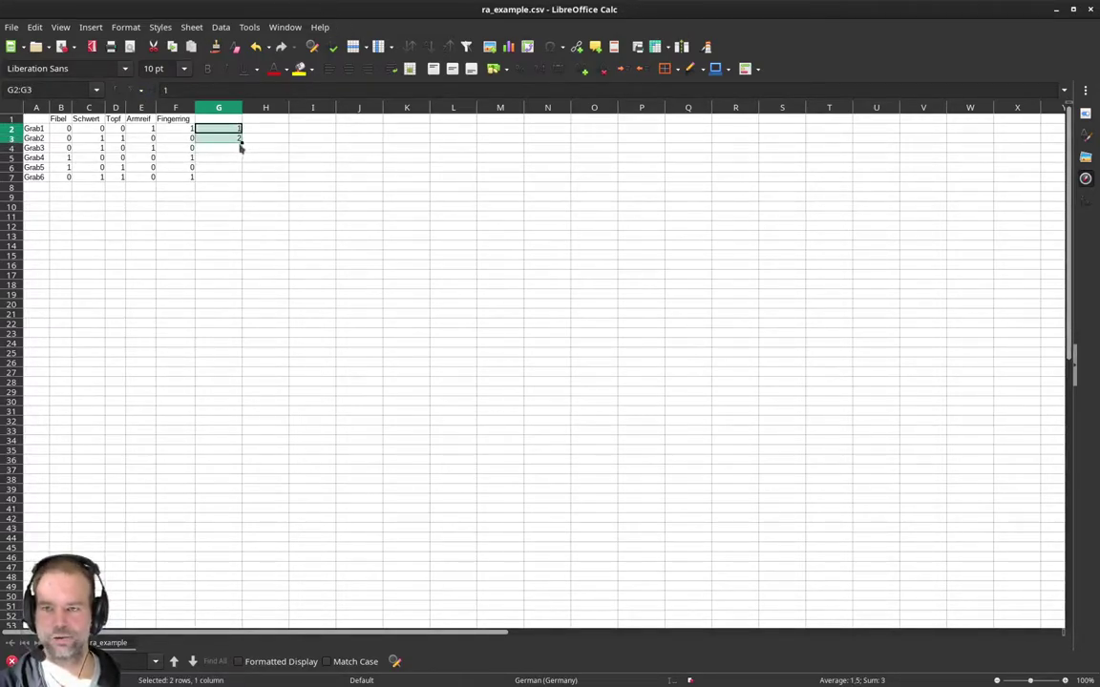
left_click_drag(241, 141, 242, 182)
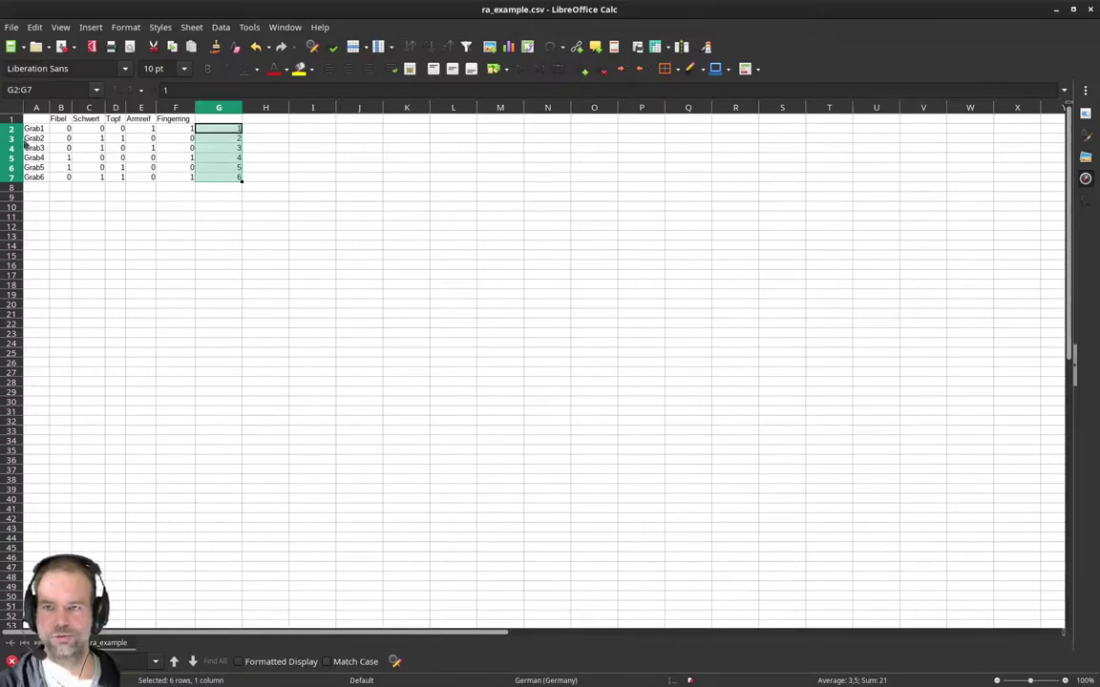
Number the artefact columns below the table by filling B8:F8 with the series 1 to 5.
left_click(65, 189)
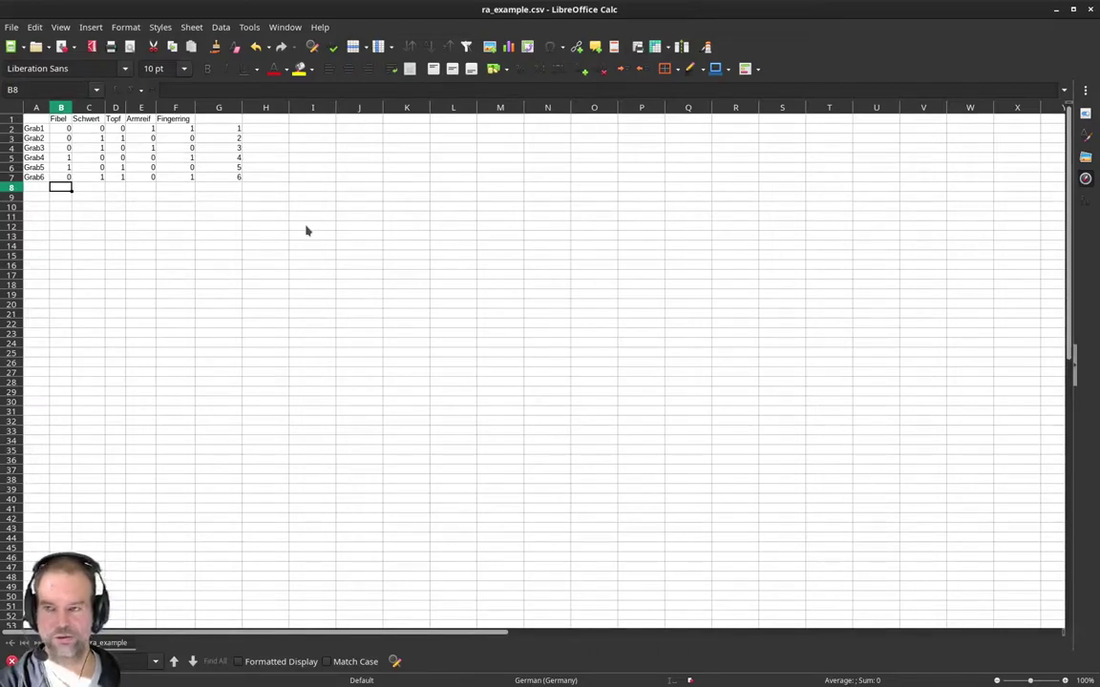
type("1")
key("Tab")
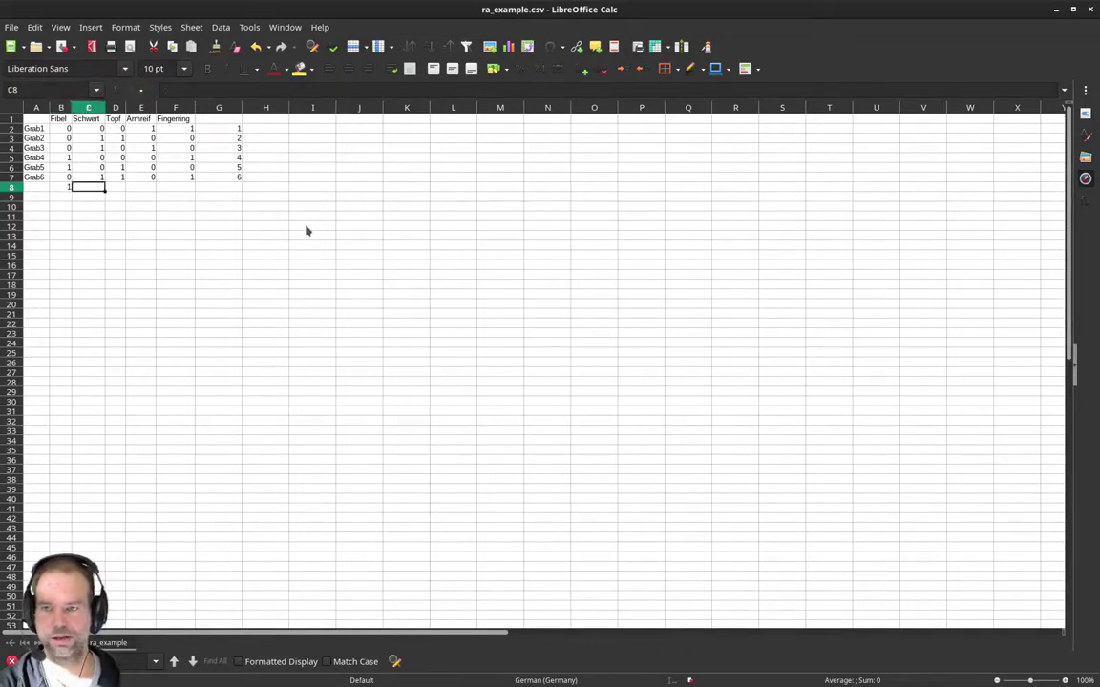
type("2")
key("Tab")
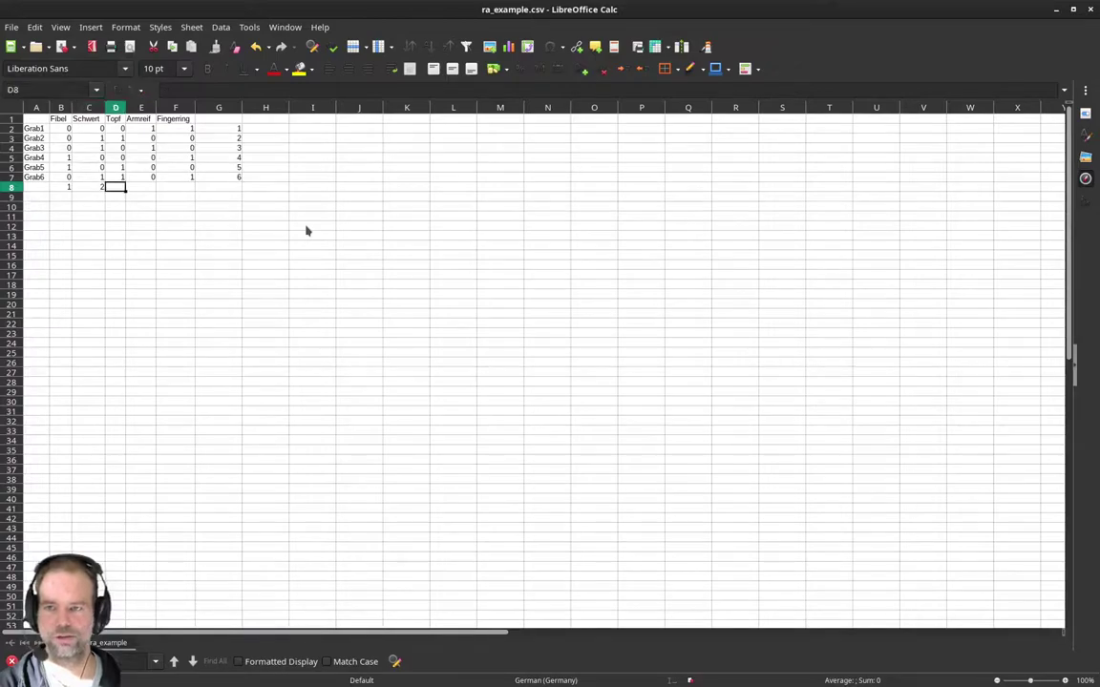
key("Left")
key("Left")
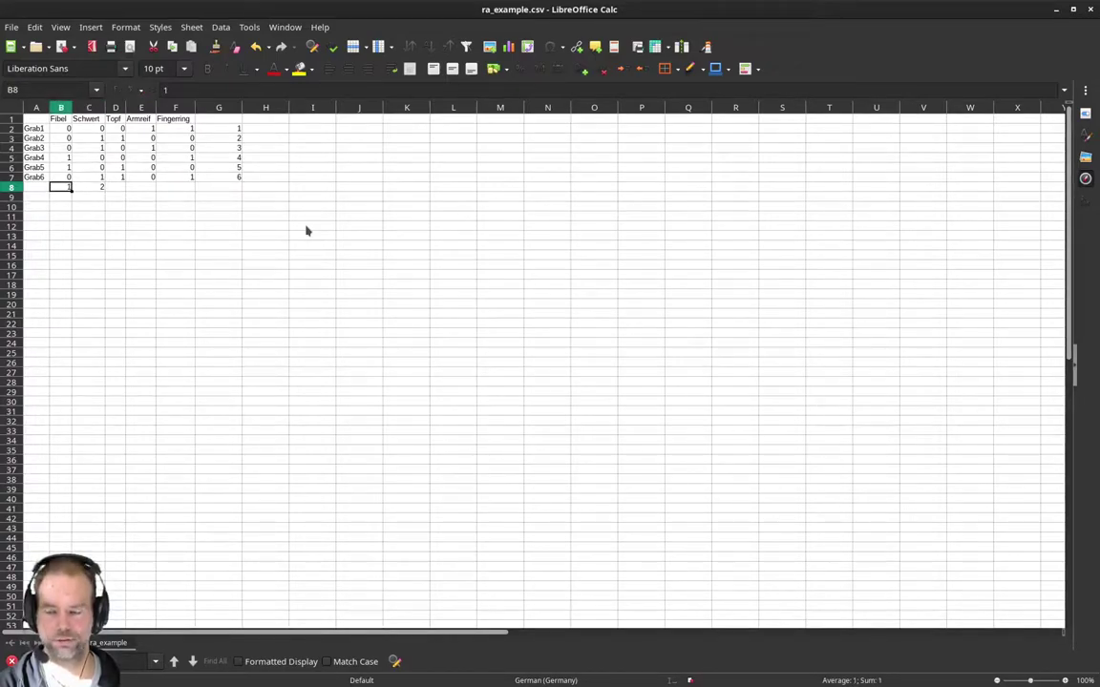
key("shift+Right")
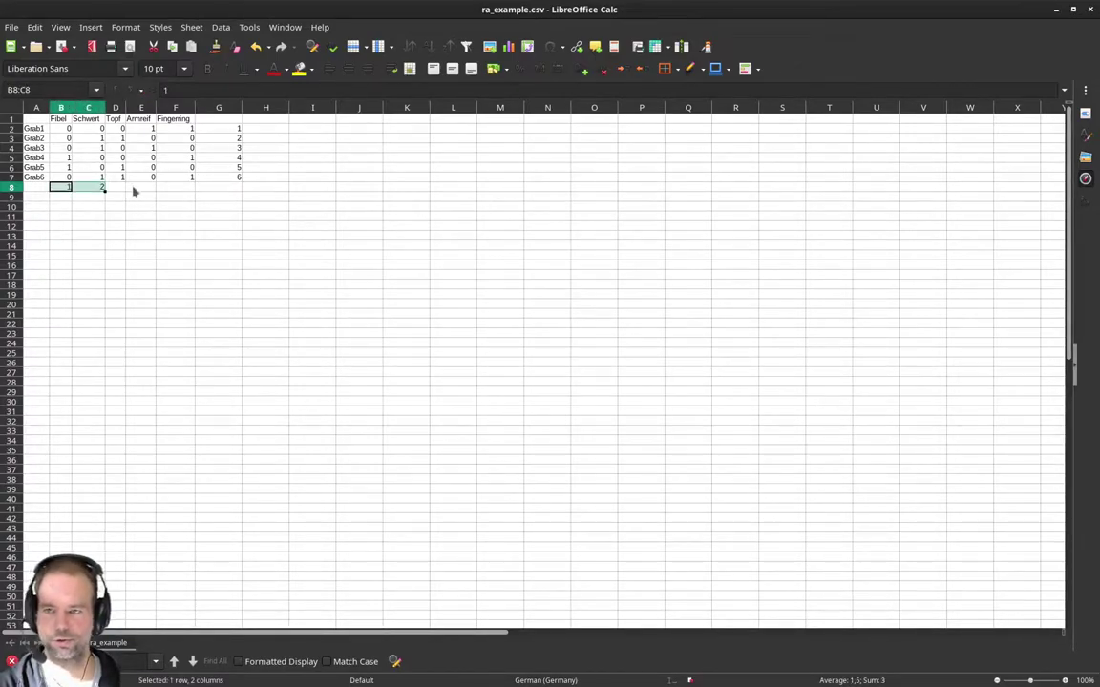
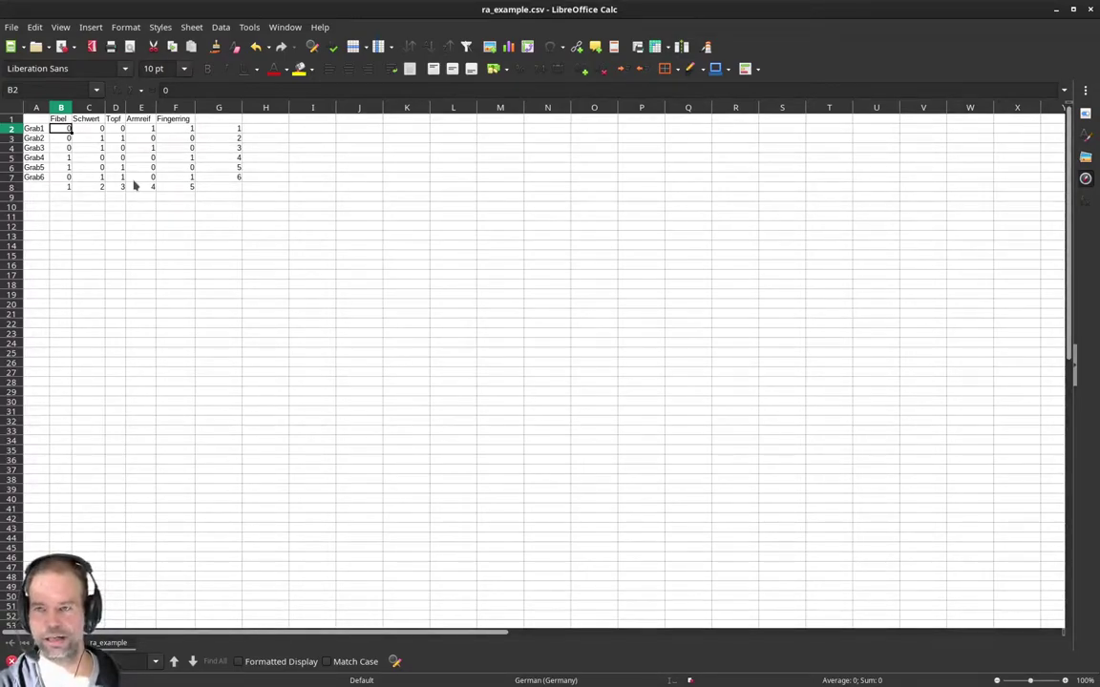
Start a weighted-sum formula in H2 for Grab1 with the first term =B2*B8.
key("Right")
key("Right")
key("Right")
key("Right")
key("Right")
key("Right")
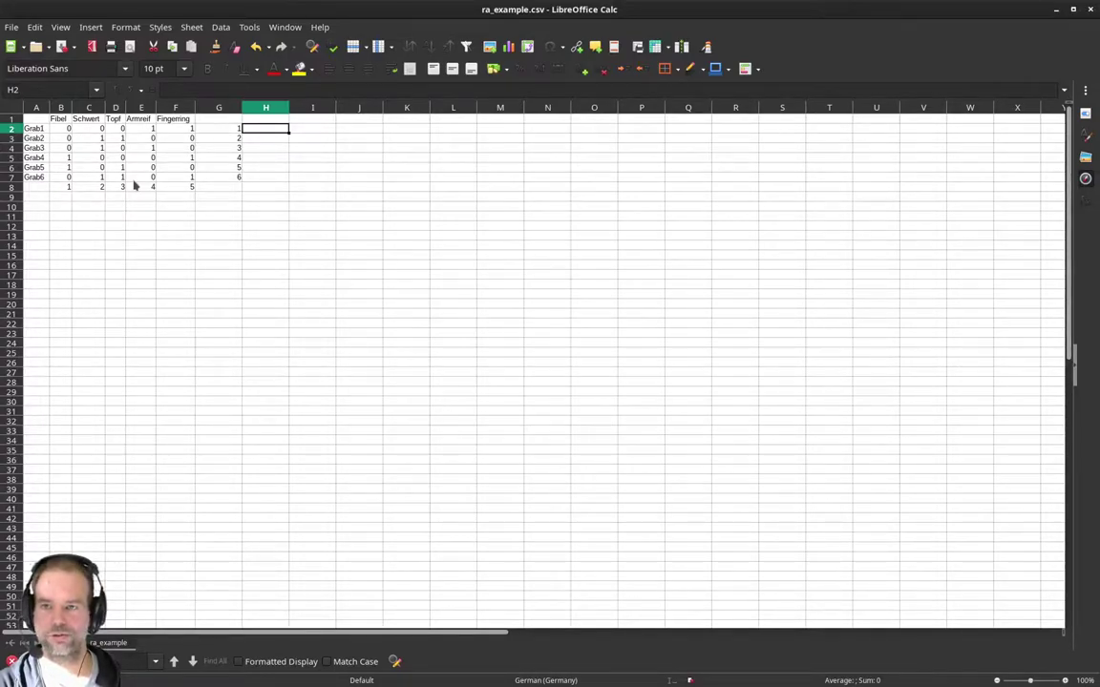
type("=")
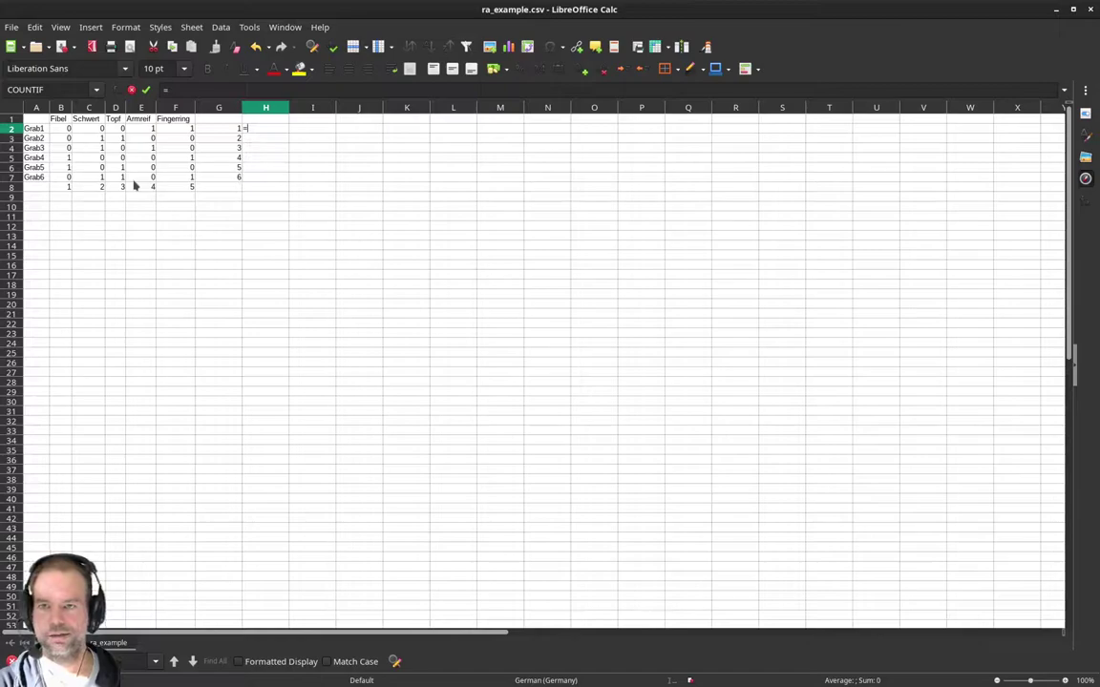
key("Left")
key("Left")
key("Left")
key("Left")
key("Left")
key("Left")
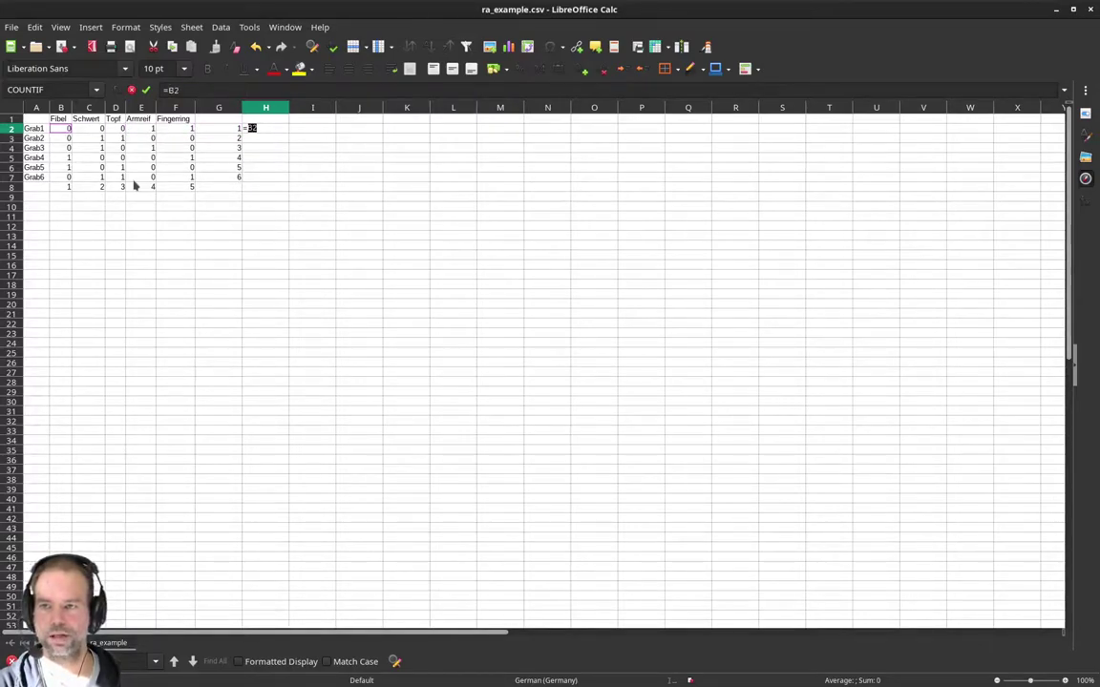
type("*")
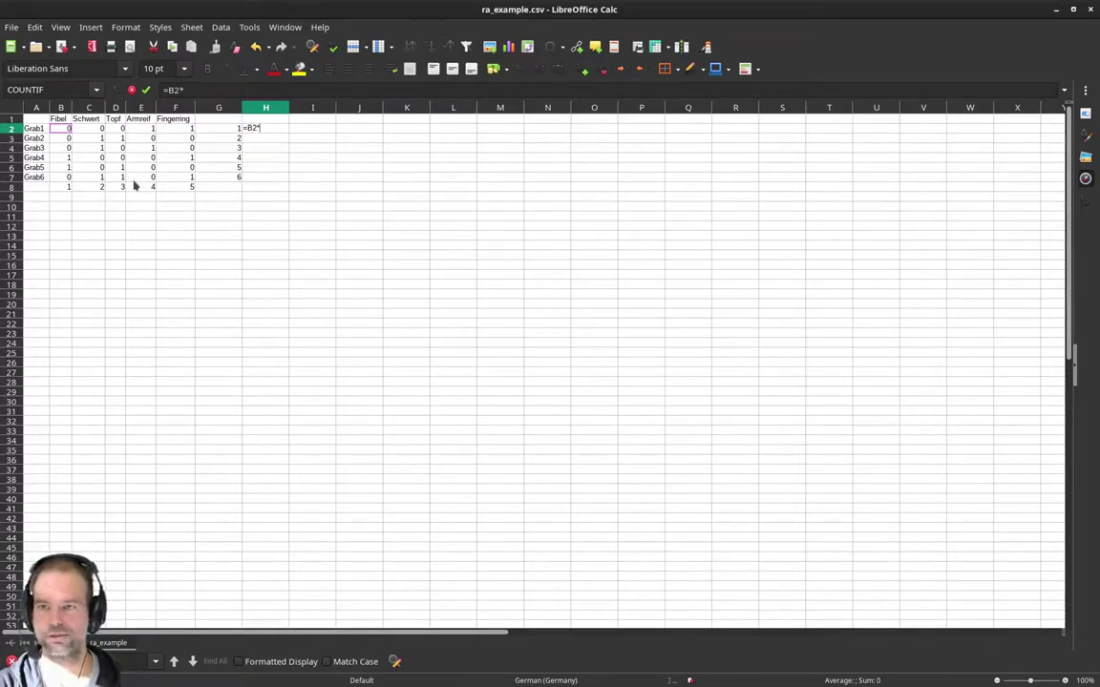
key("Down")
key("Down")
key("Down")
key("Down")
key("Down")
key("Down")
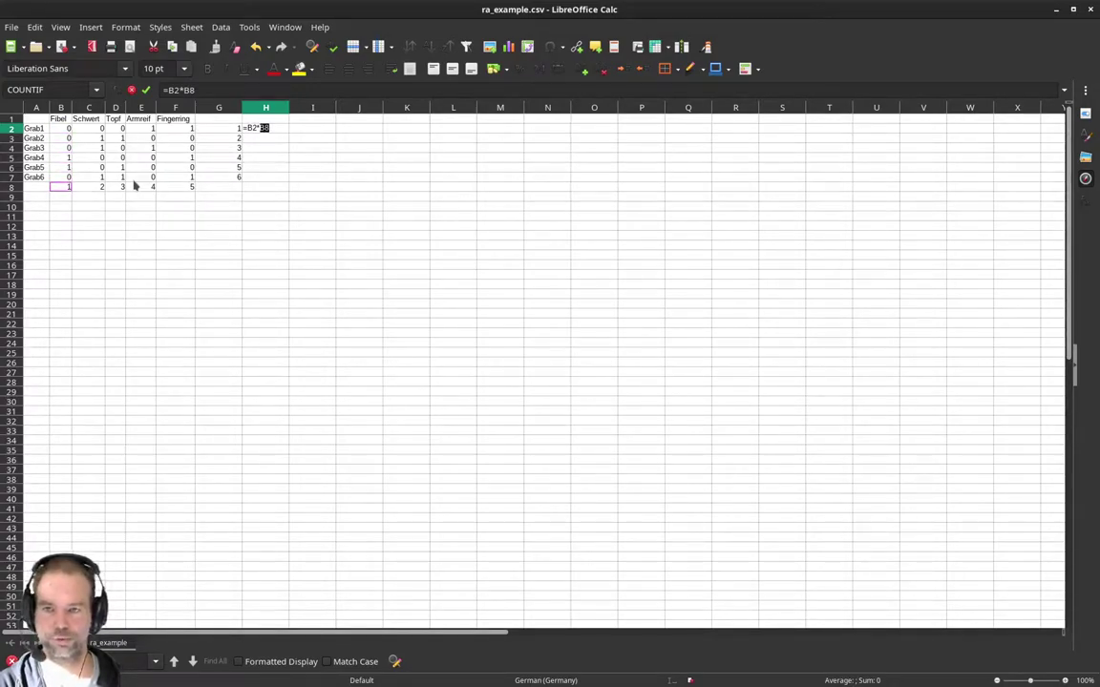
Extend the H2 formula with the Schwert term +C2*C8.
type("+")
key("Up")
key("Up")
key("Up")
key("Up")
key("Up")
key("Up")
key("Right")
type("*")
key("Down")
key("Down")
key("Down")
key("Down")
key("Down")
key("Down")
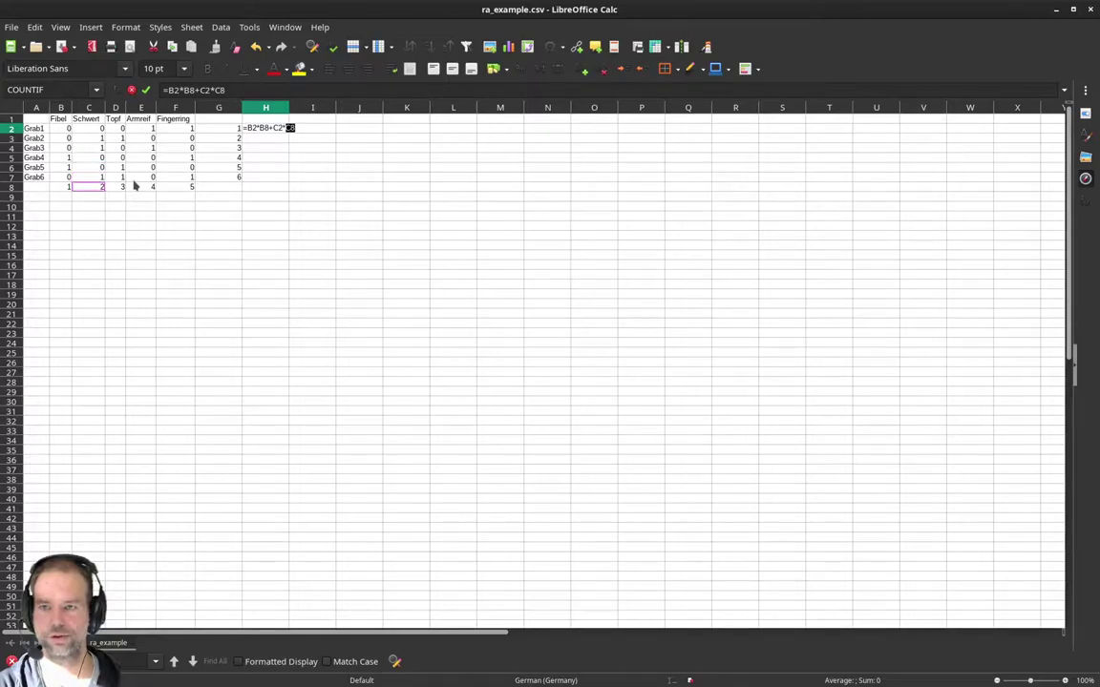
Extend the H2 formula with the Topf term +D2*D8.
type("+")
key("Up")
key("Up")
key("Up")
key("Up")
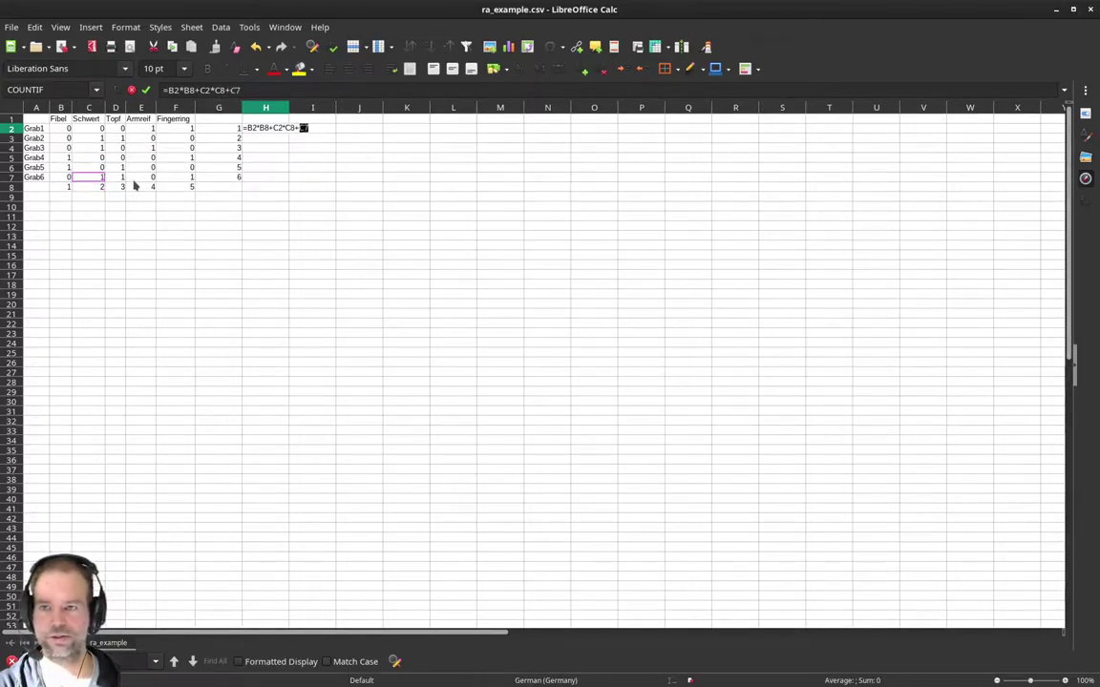
key("Up")
key("Up")
key("Right")
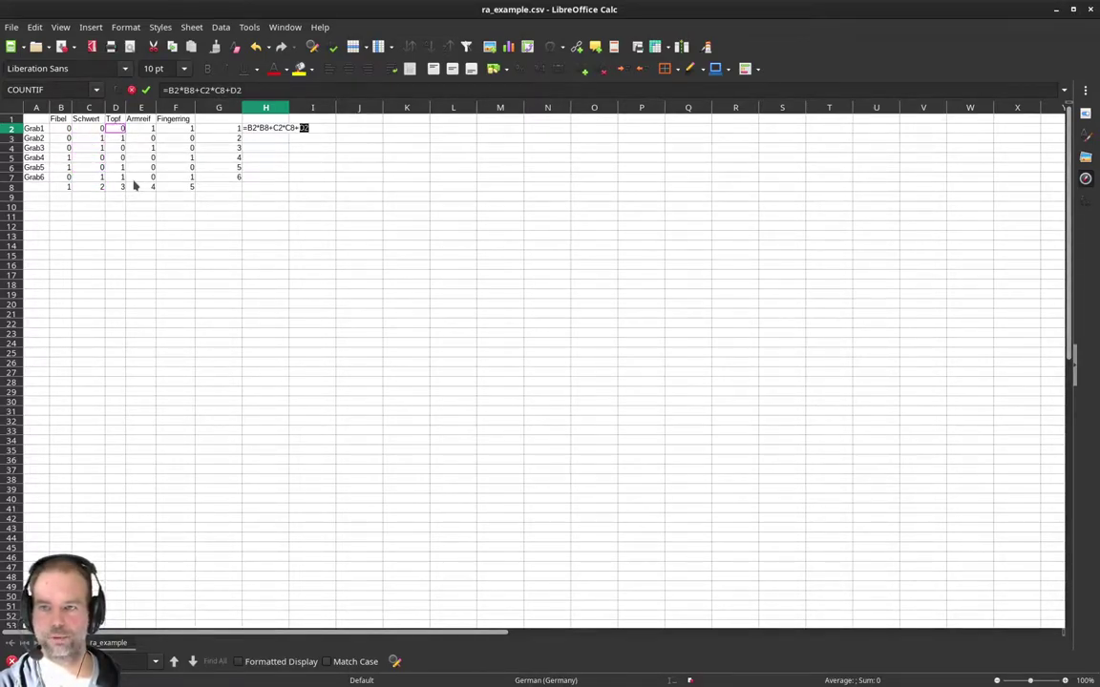
type("*")
key("Down")
key("Down")
key("Down")
key("Down")
key("Down")
key("Down")
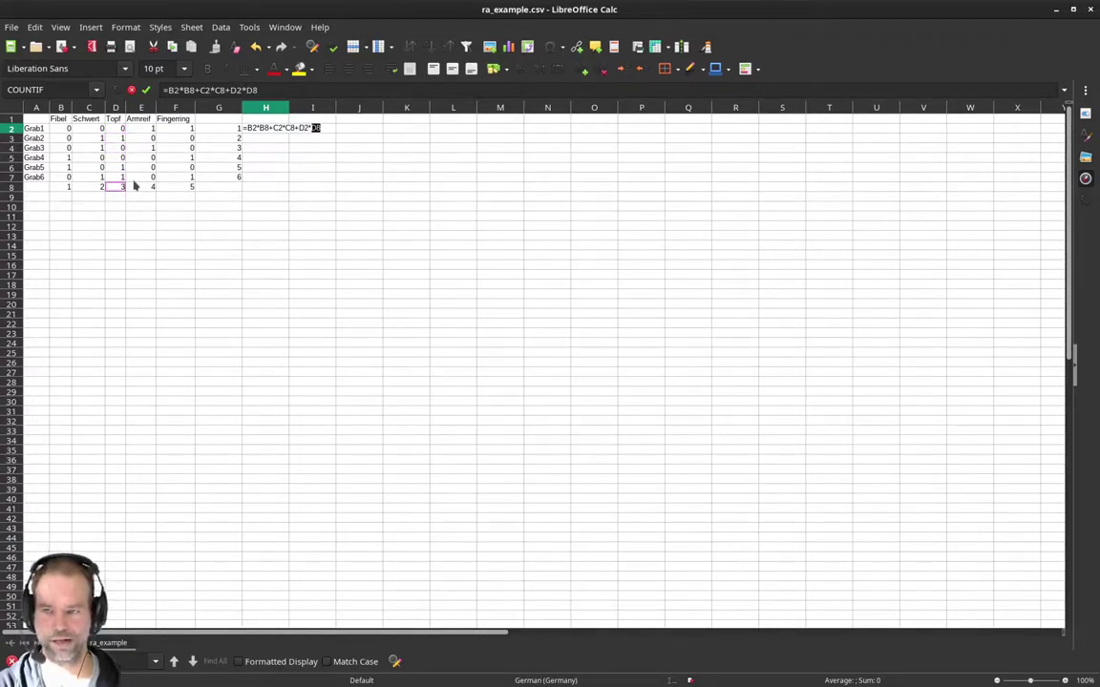
Extend the H2 formula with the Armreif term +E2*E8.
type("+0")
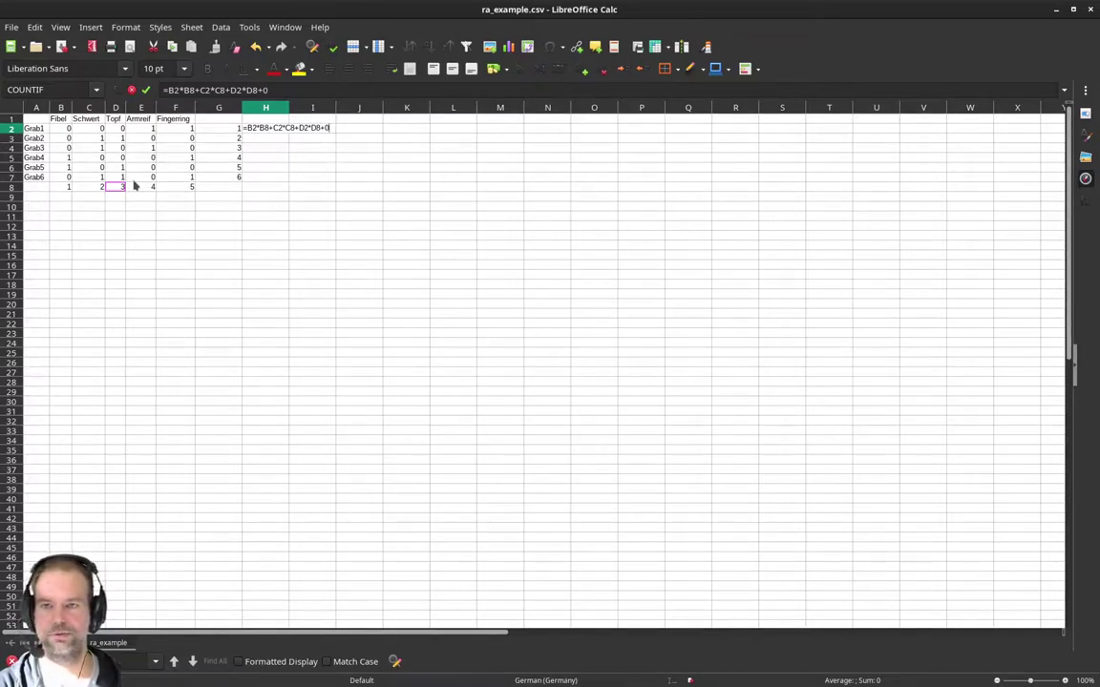
key("Right")
key("Up")
key("Up")
key("Up")
key("Up")
key("Up")
key("Up")
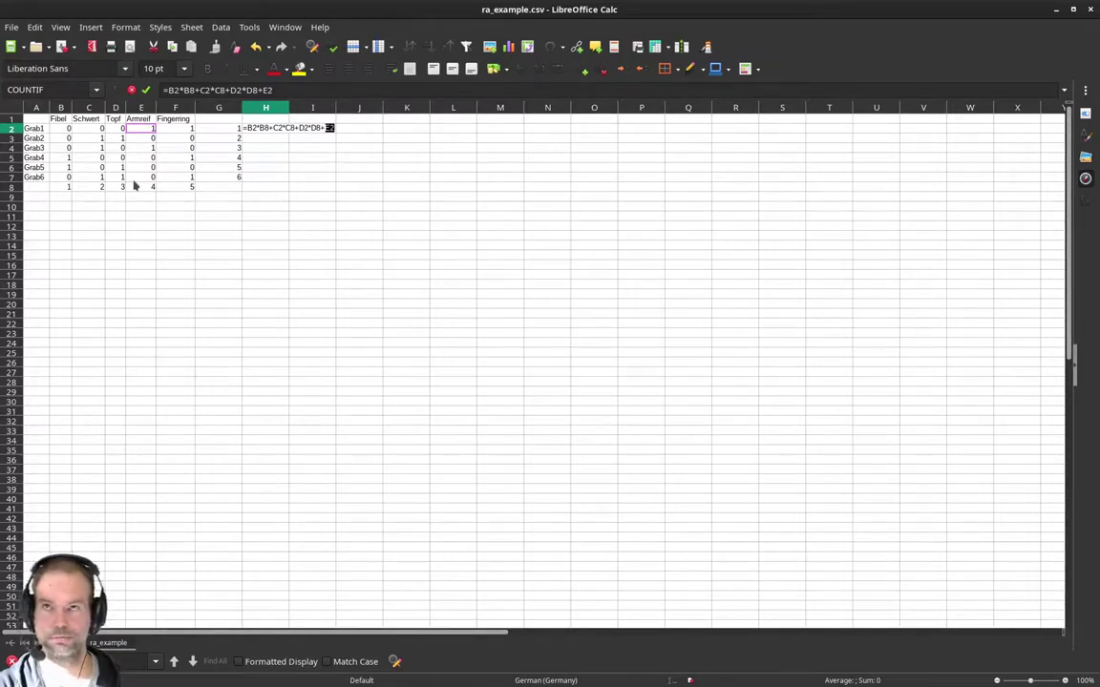
type("*")
key("Down")
key("Down")
key("Down")
key("Down")
key("Down")
key("Down")
Complete the H2 formula with the Fingerring term +F2*F8 and enter it in the cell.
type("+")
key("Right")
key("Up")
key("Up")
key("Up")
key("Up")
key("Up")
key("Up")
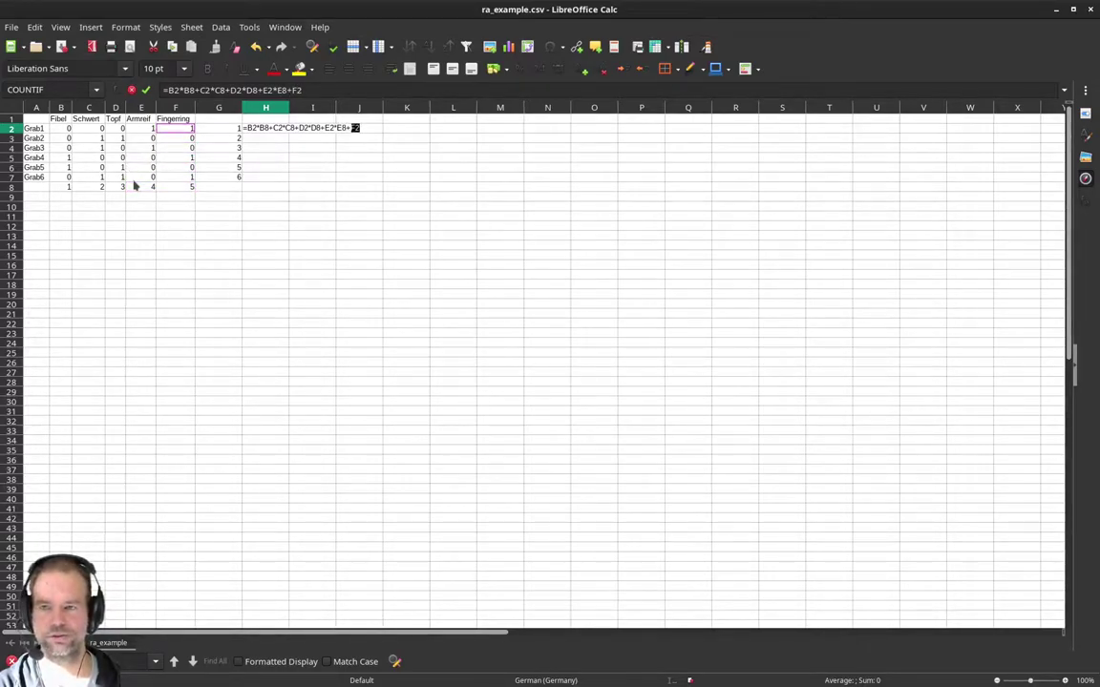
type("*")
key("Down")
key("Down")
key("Down")
key("Down")
key("Down")
key("Down")
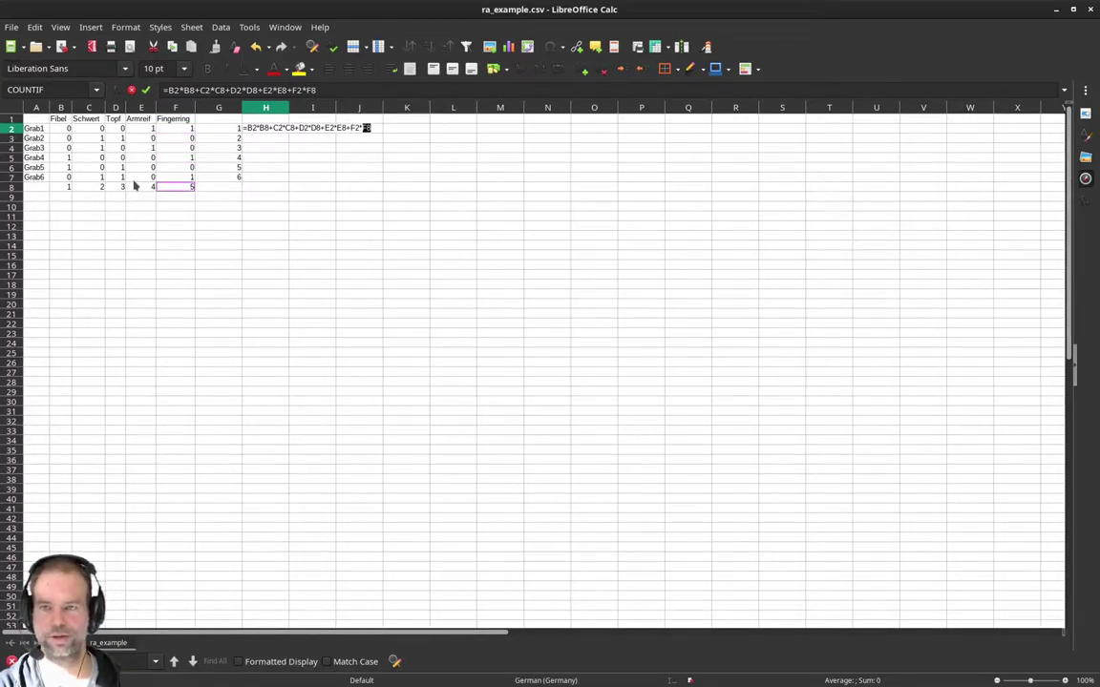
key("Return")
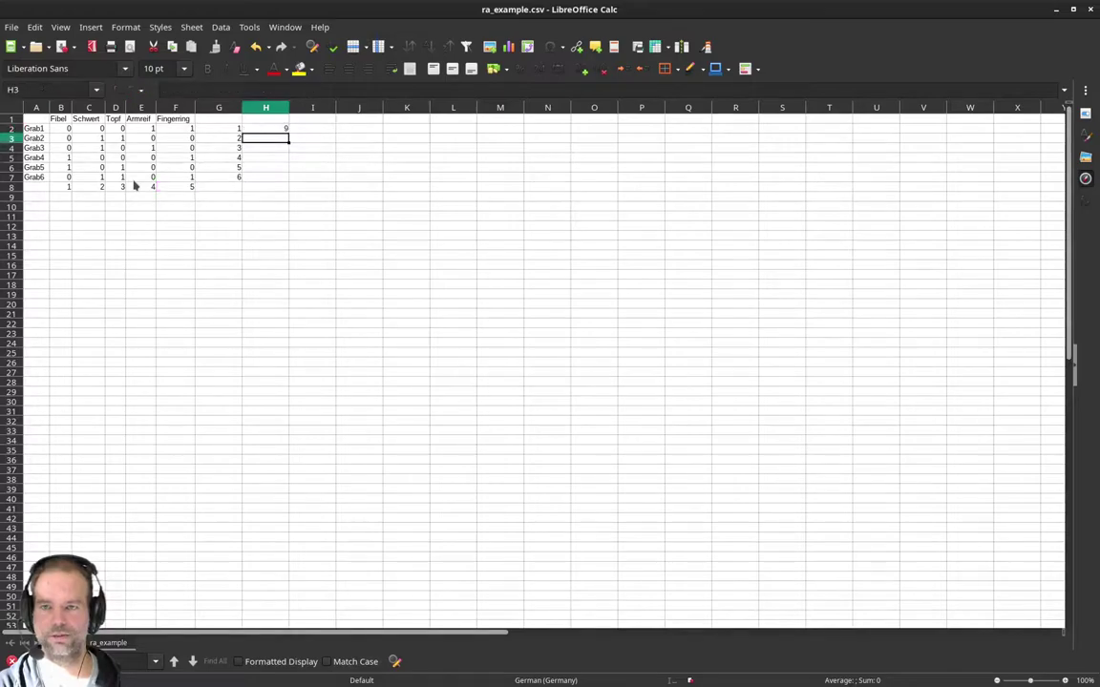
Copy the H2 formula into H2:H7 and compare the cell references in H2 and H3.
key("Up")
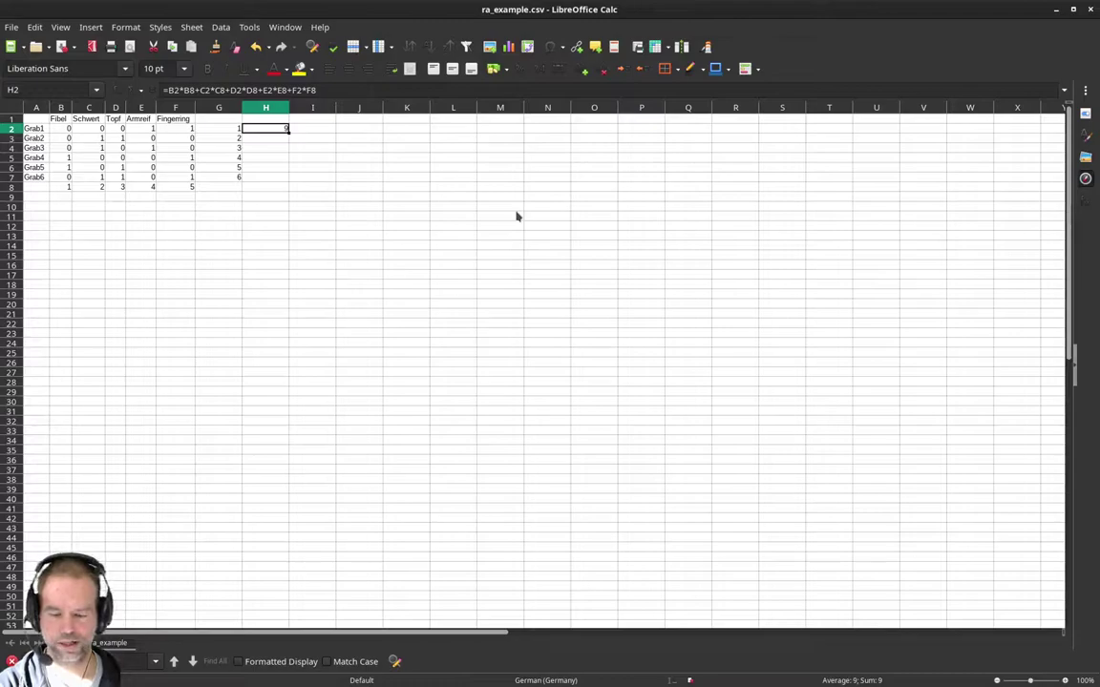
key("shift+Down")
key("shift+Down")
key("shift+Down")
key("shift+Down")
key("shift+Down")
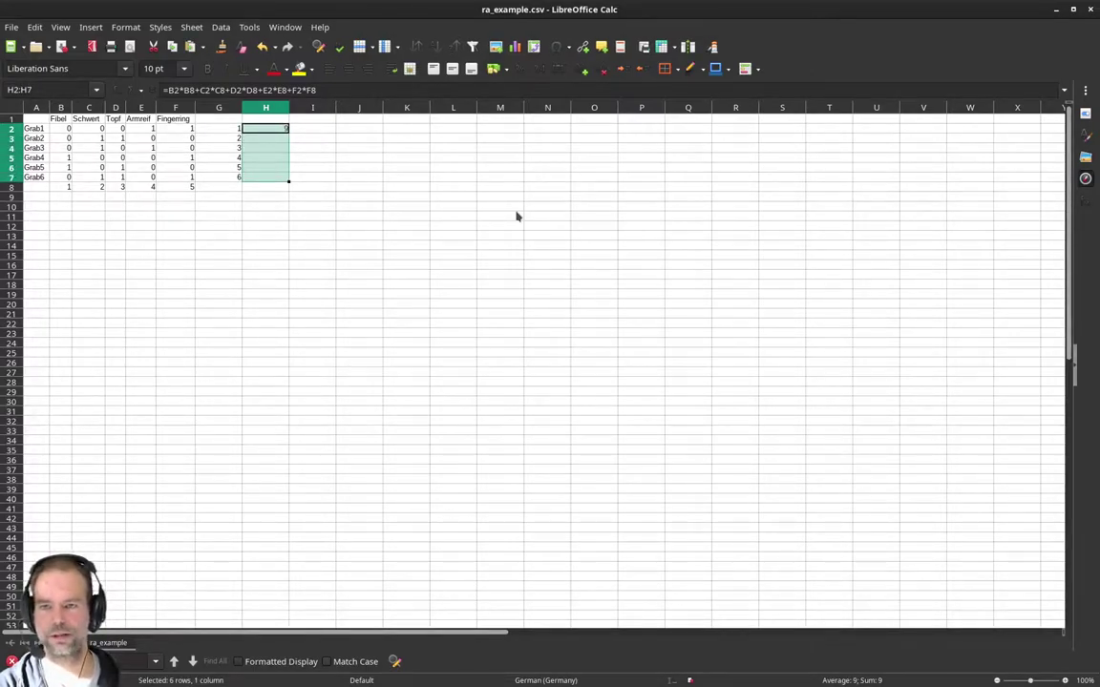
key("ctrl+v")
key("Return")
key("Down")
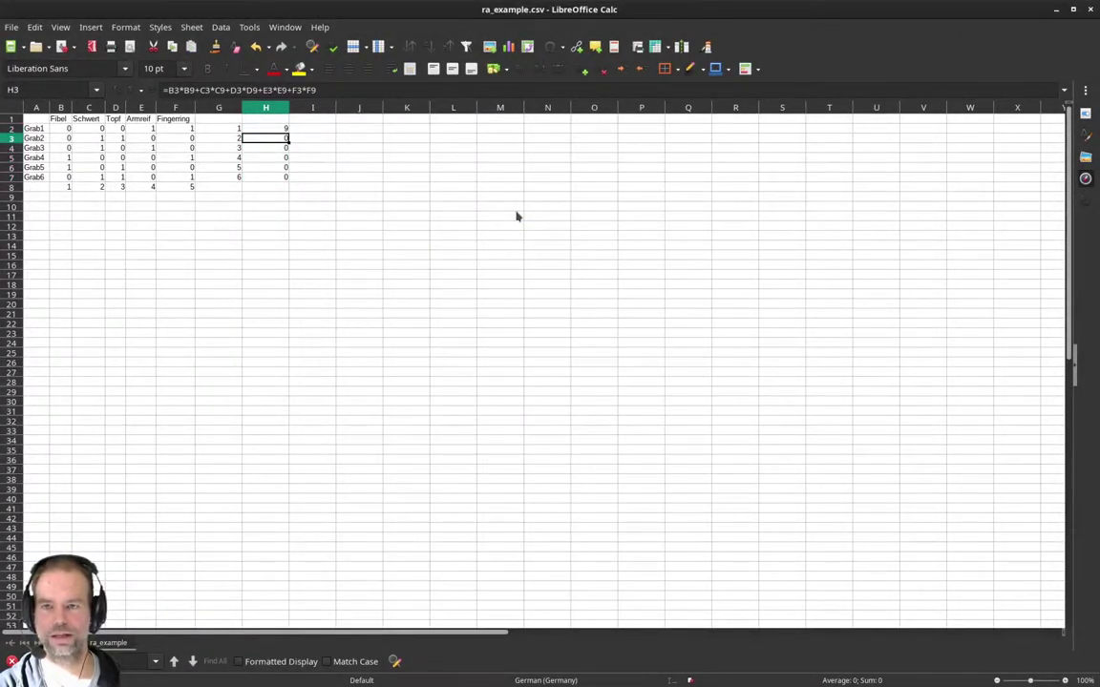
key("Up")
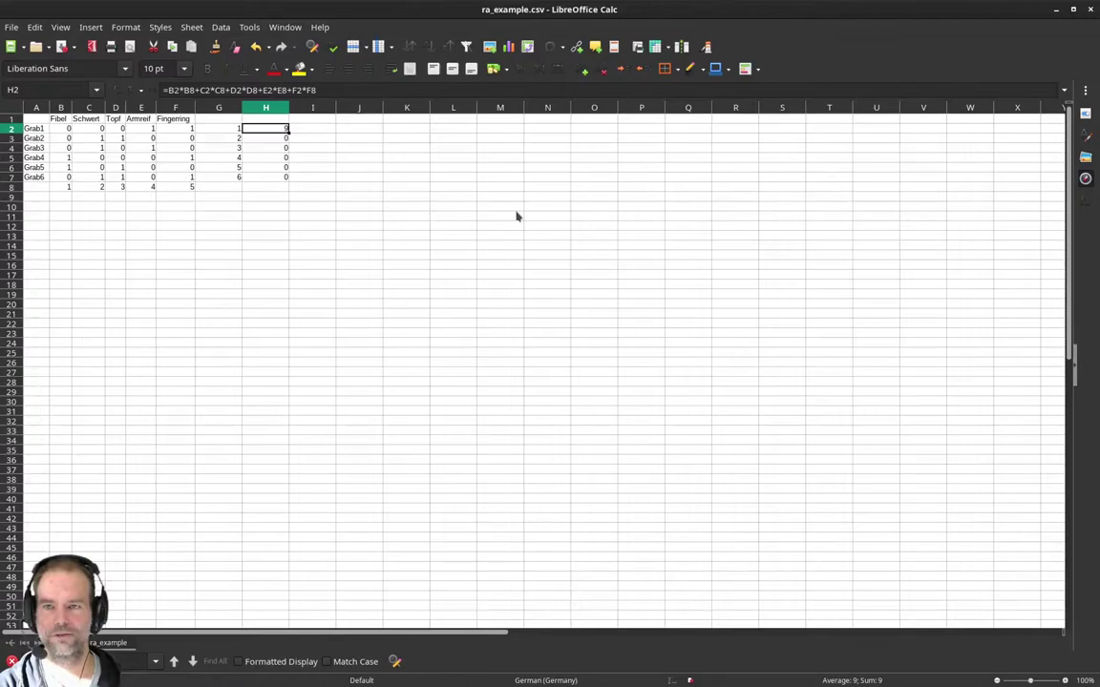
key("Down")
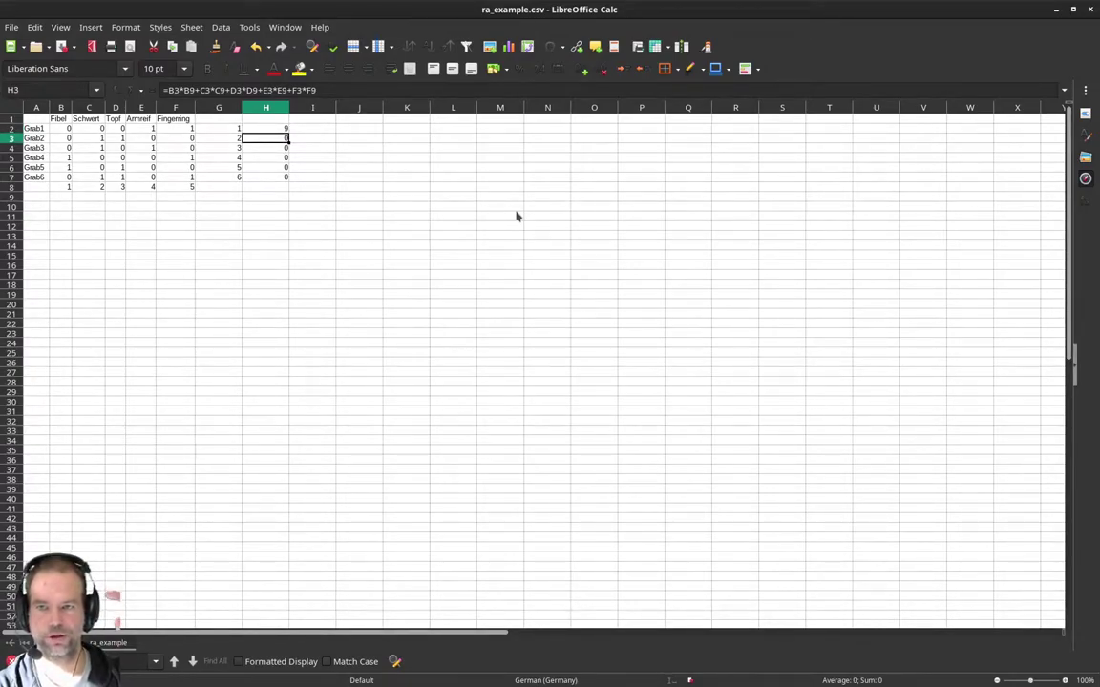
key("Up")
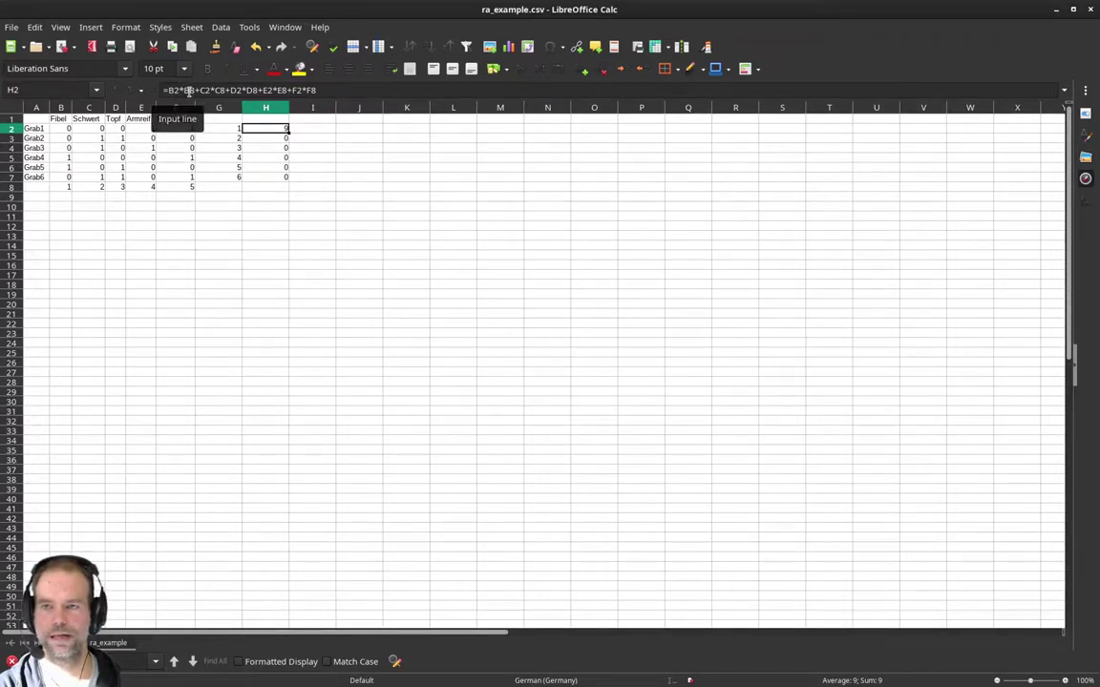
key("Down")
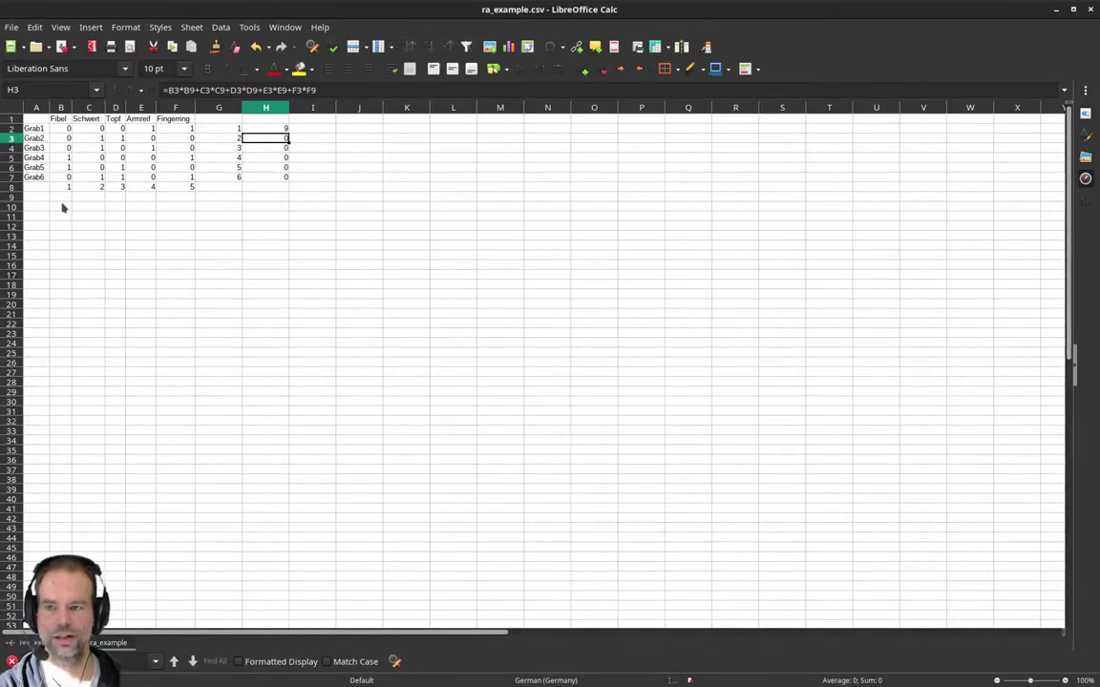
Fix row 8 in the Fibel and Schwert weights of the H2 formula as B$8 and C$8.
left_click(268, 130)
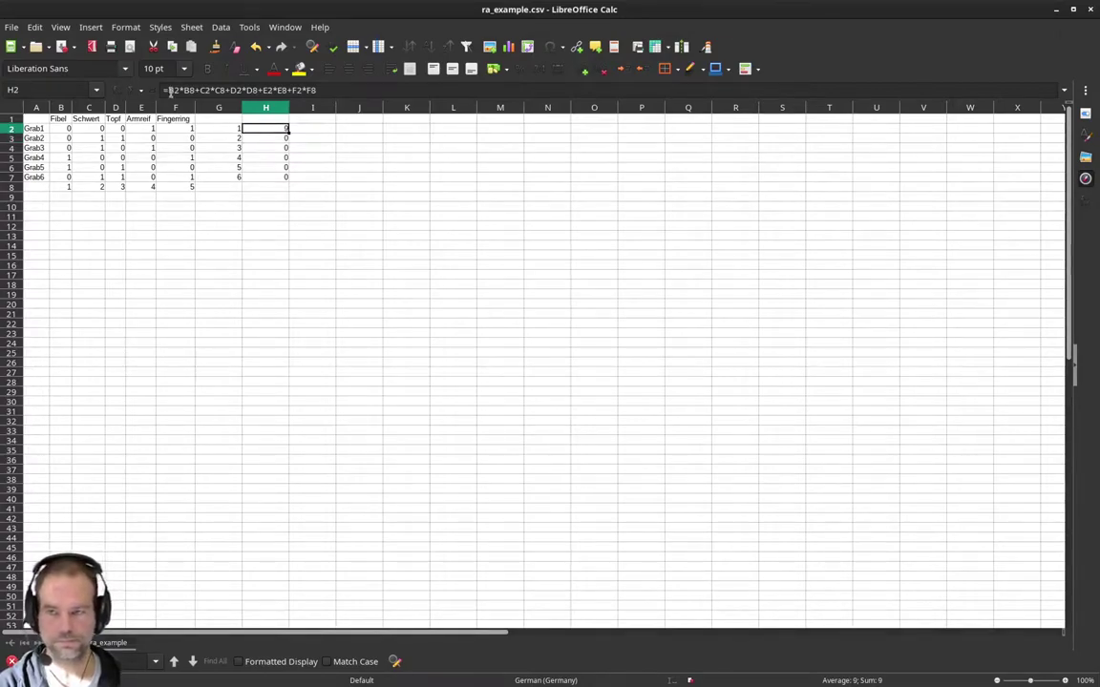
left_click(184, 90)
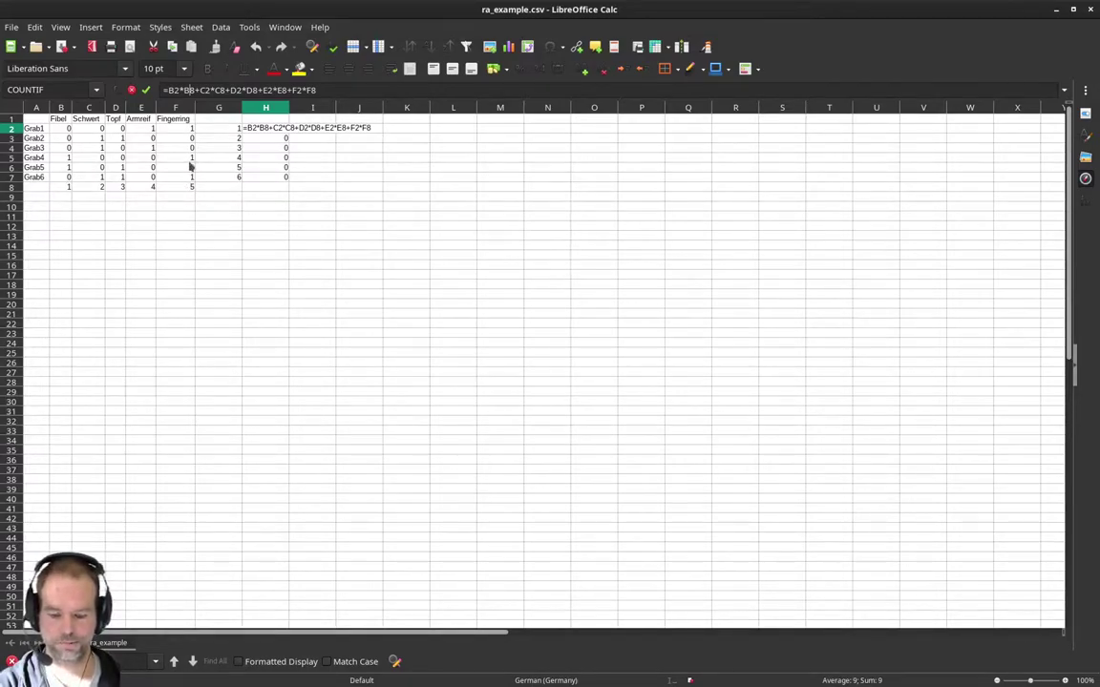
type("$")
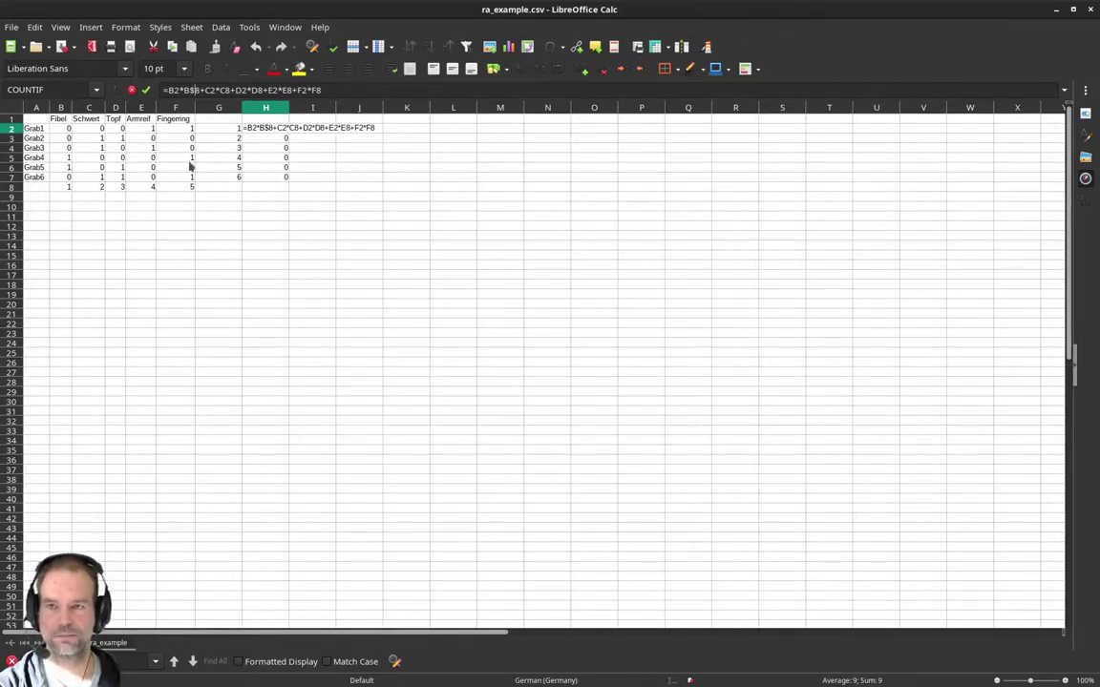
key("Right")
key("Right")
key("Right")
key("Right")
key("Right")
type("$")
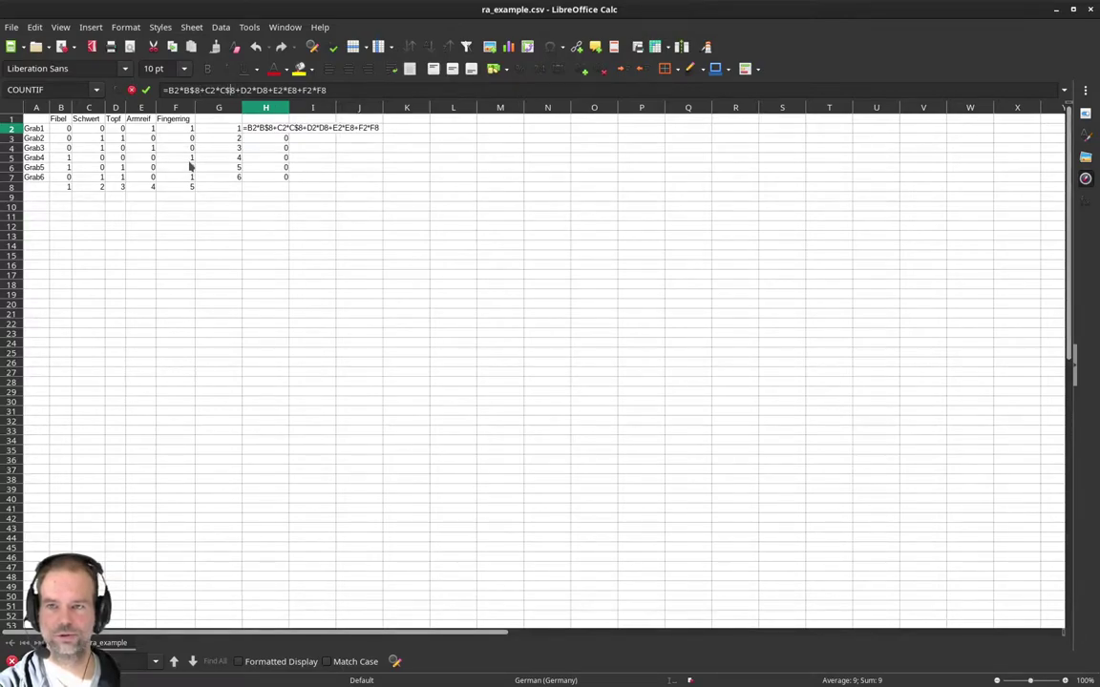
Fix row 8 in the Topf and Armreif weights of the H2 formula as D$8 and E$8.
key("Right")
key("Right")
key("Right")
key("Right")
key("Right")
type("$")
key("Right")
key("Right")
key("Right")
key("Right")
key("Right")
key("Right")
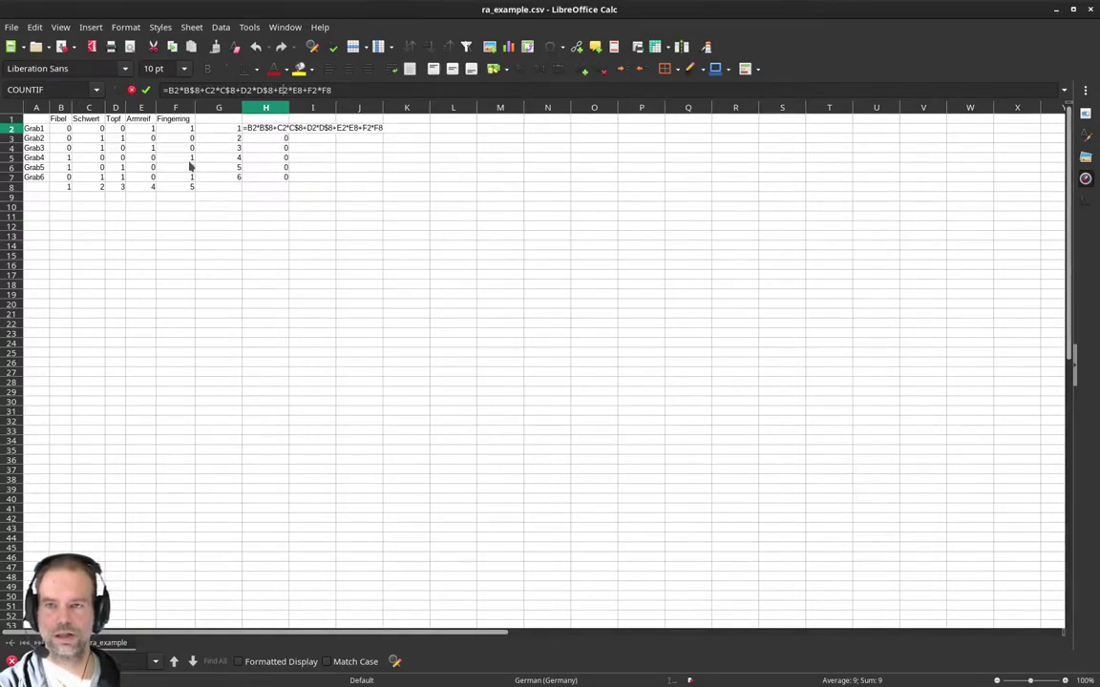
type("$")
Fix row 8 in the Fingerring weight as F$8 and enter the revised H2 formula.
key("Right")
key("Right")
key("Right")
key("Right")
key("Right")
key("Right")
type("$")
key("Return")
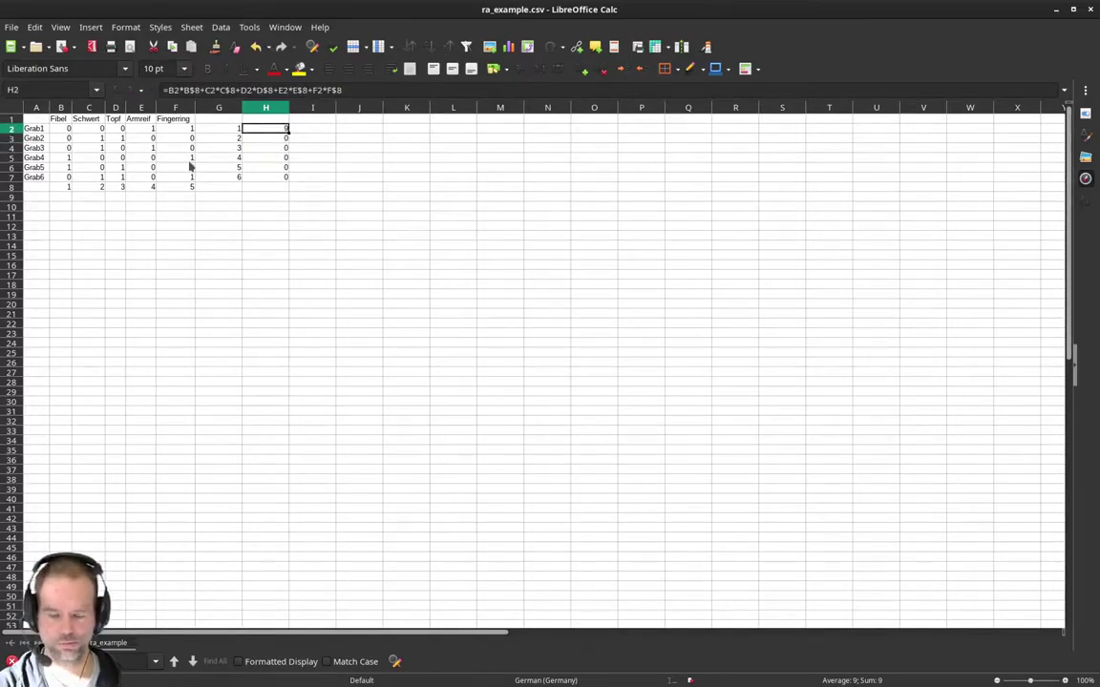
Copy the corrected H2 formula into H2:H7, overwriting the existing formulas.
key("ctrl+c")
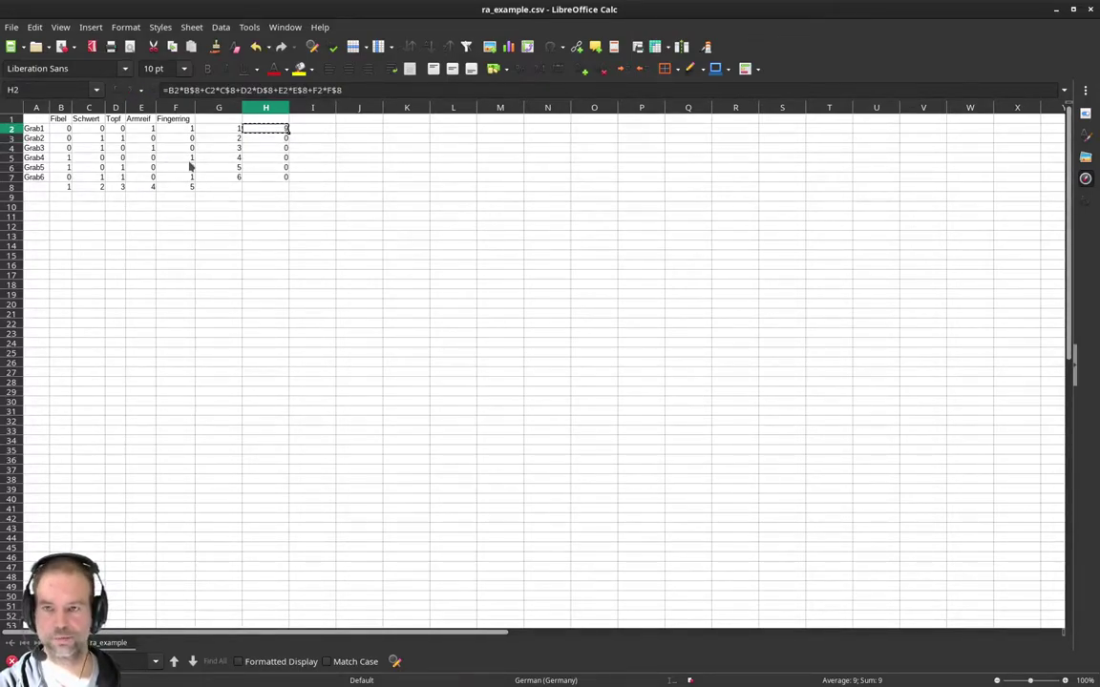
key("ctrl+shift+Down")
key("ctrl+v")
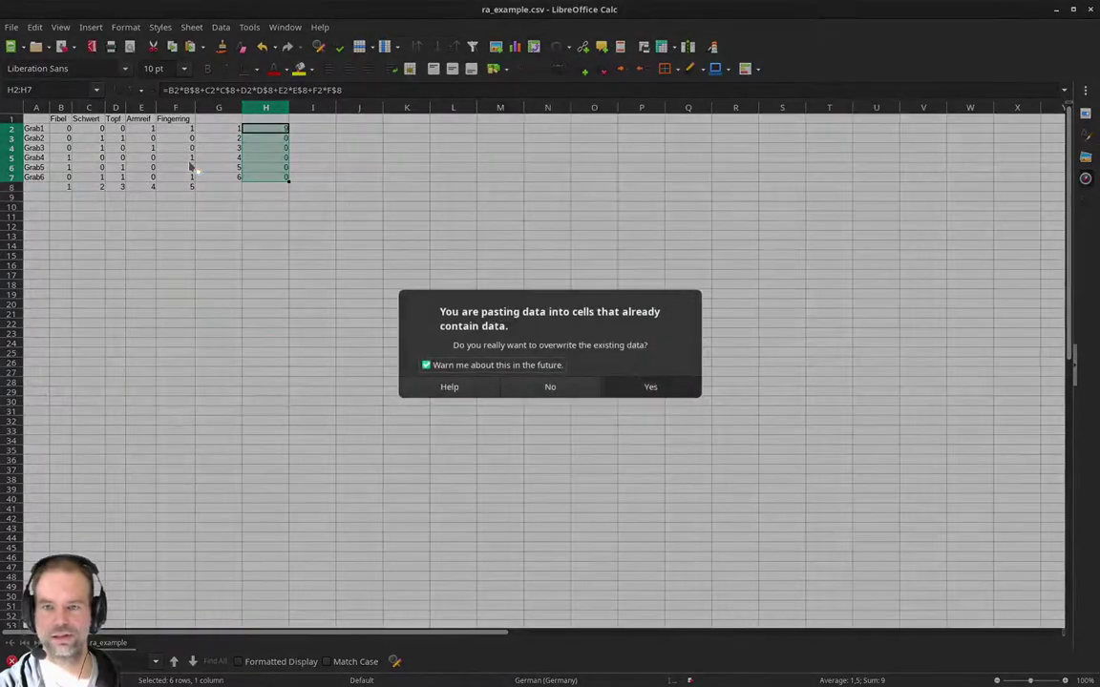
key("Return")
key("Down")
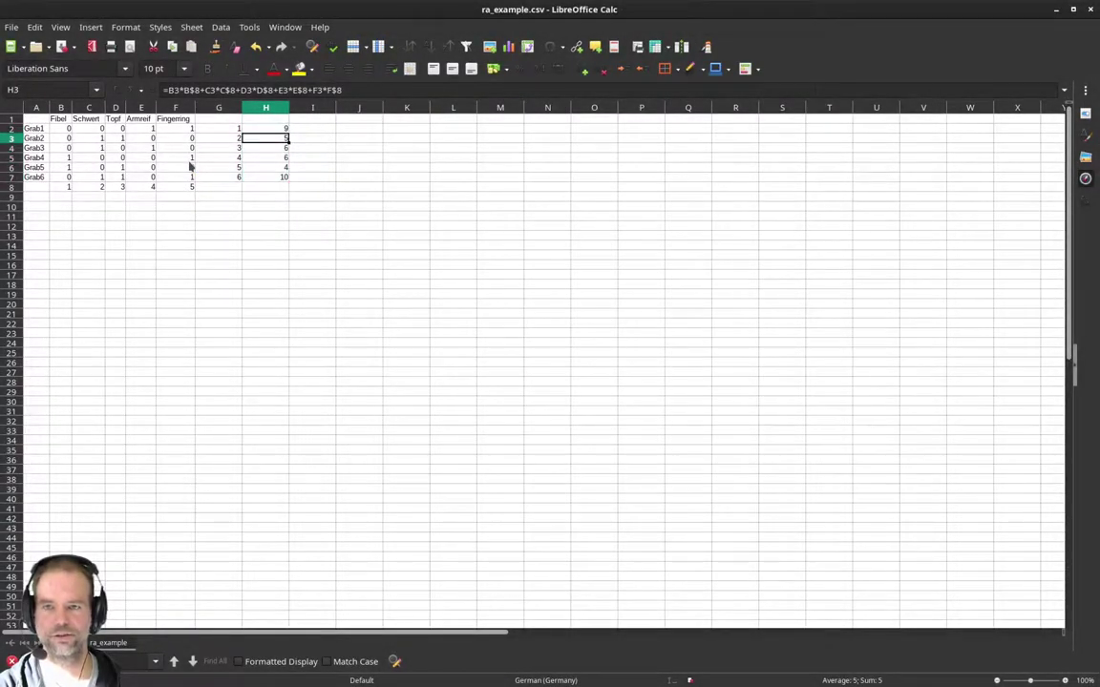
Examine the copied formulas in H2:H7 to check their row references and the fixed row 8 weights.
key("Down")
key("Down")
key("Down")
key("Down")
key("Up")
key("Up")
key("Up")
key("Up")
key("Up")
key("Up")
key("Down")
key("Down")
key("Down")
key("Down")
key("Down")
key("Down")
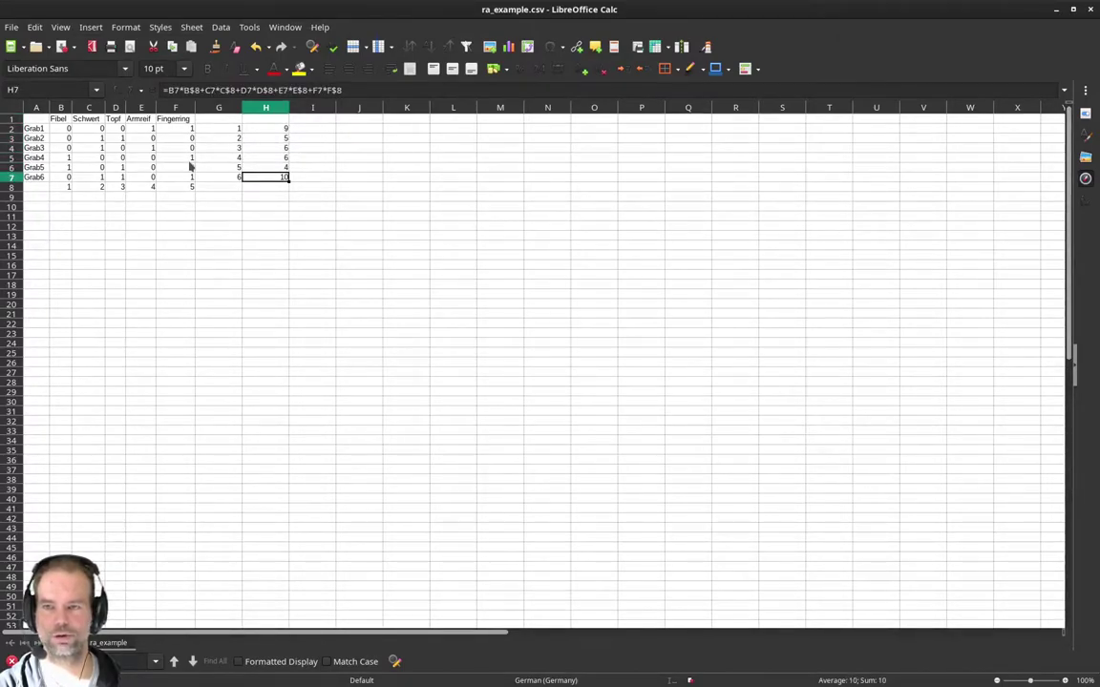
key("Up")
key("Up")
key("Up")
key("Up")
key("Up")
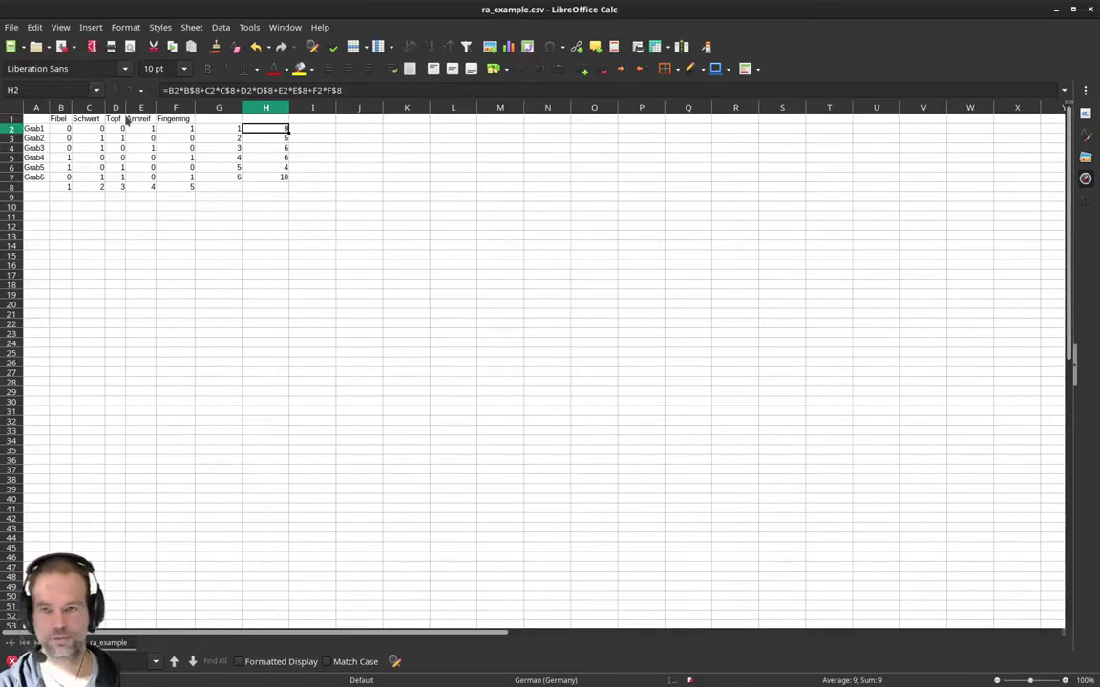
Start a COUNTIF formula in I2 over the Grab1 artefact range B2:F2.
key("Right")
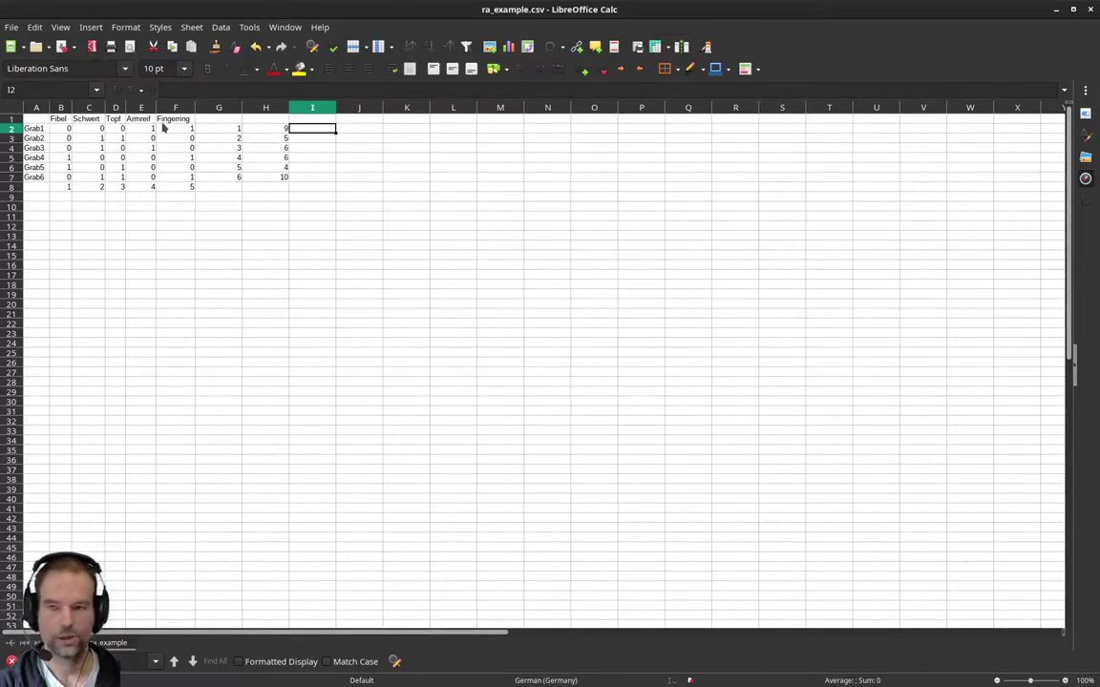
type("=")
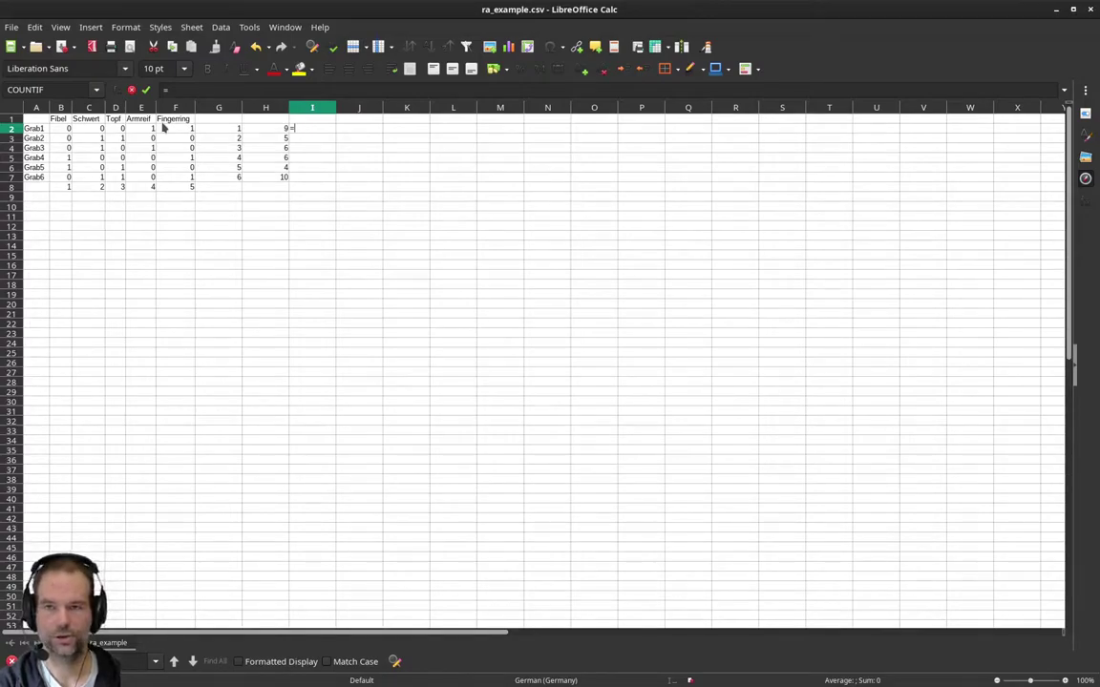
type("Count")
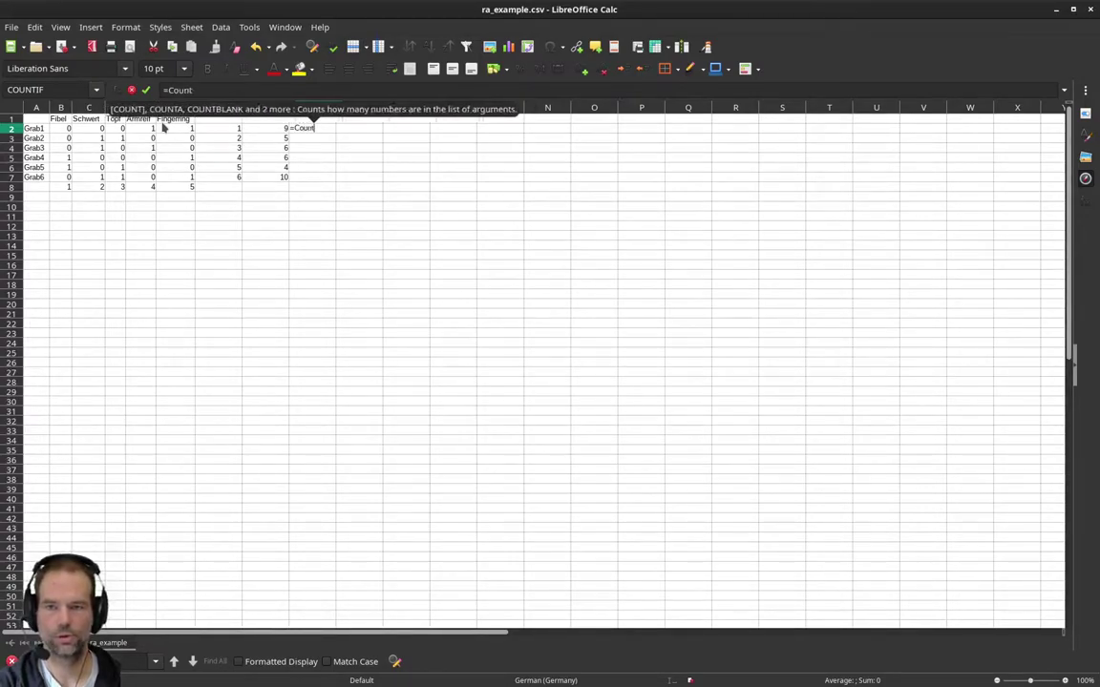
type("if(")
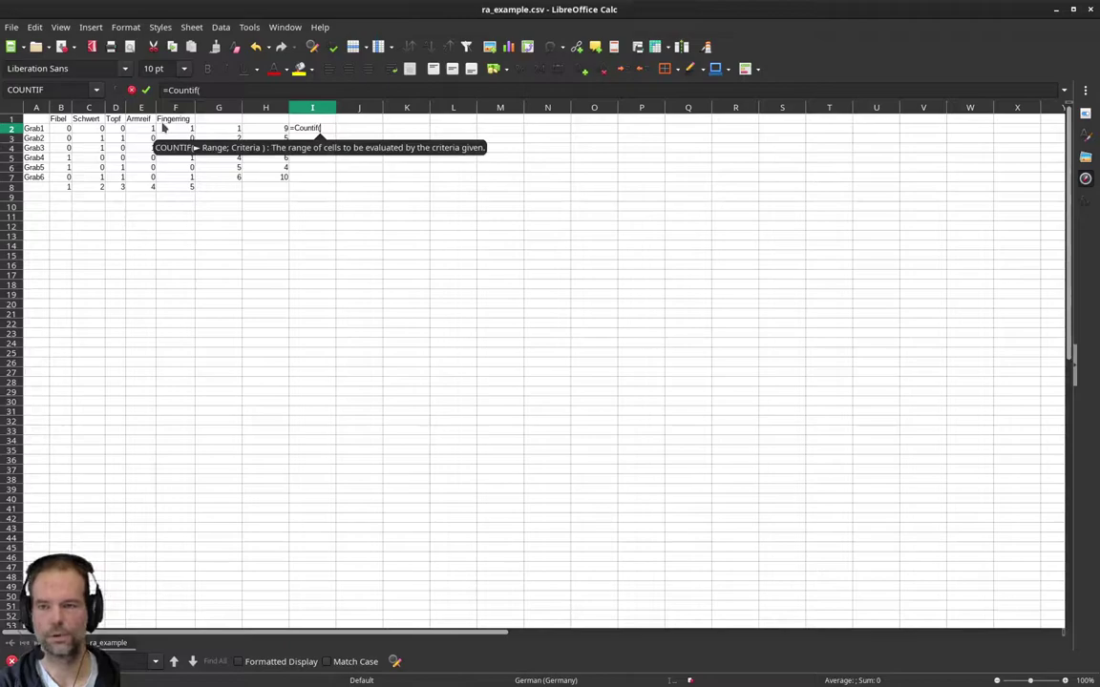
key("Left")
key("Left")
key("Left")
key("shift+Left")
key("shift+Left")
key("shift+Left")
key("shift+Left")
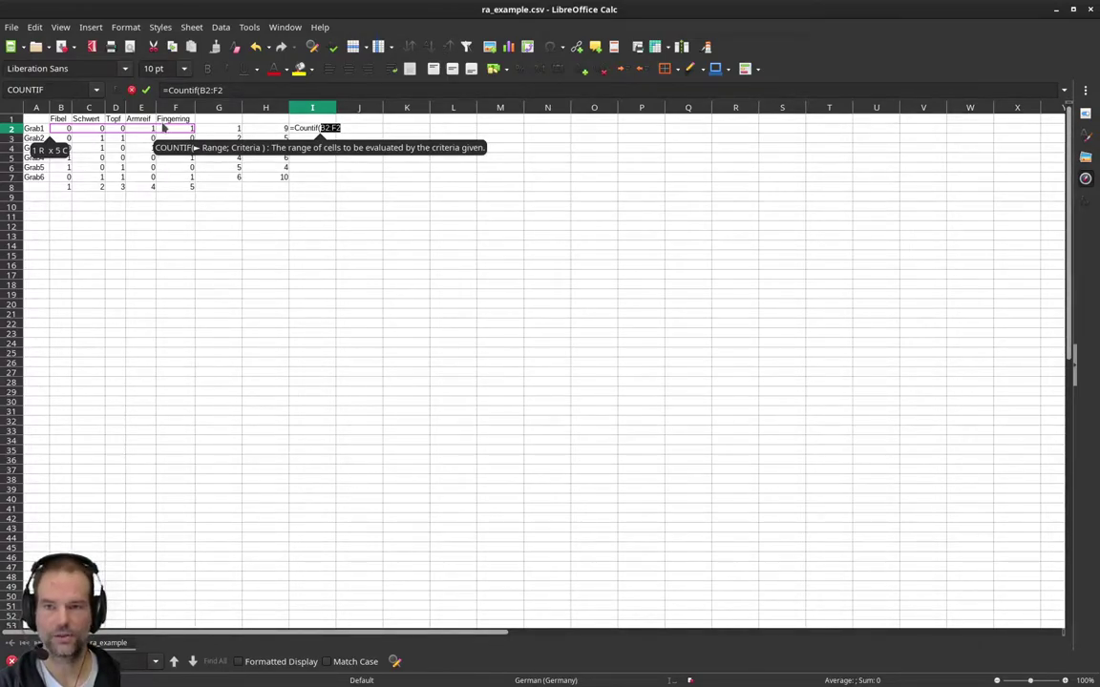
Complete the I2 COUNTIF formula with the criterion ">0" and enter it.
type(";")
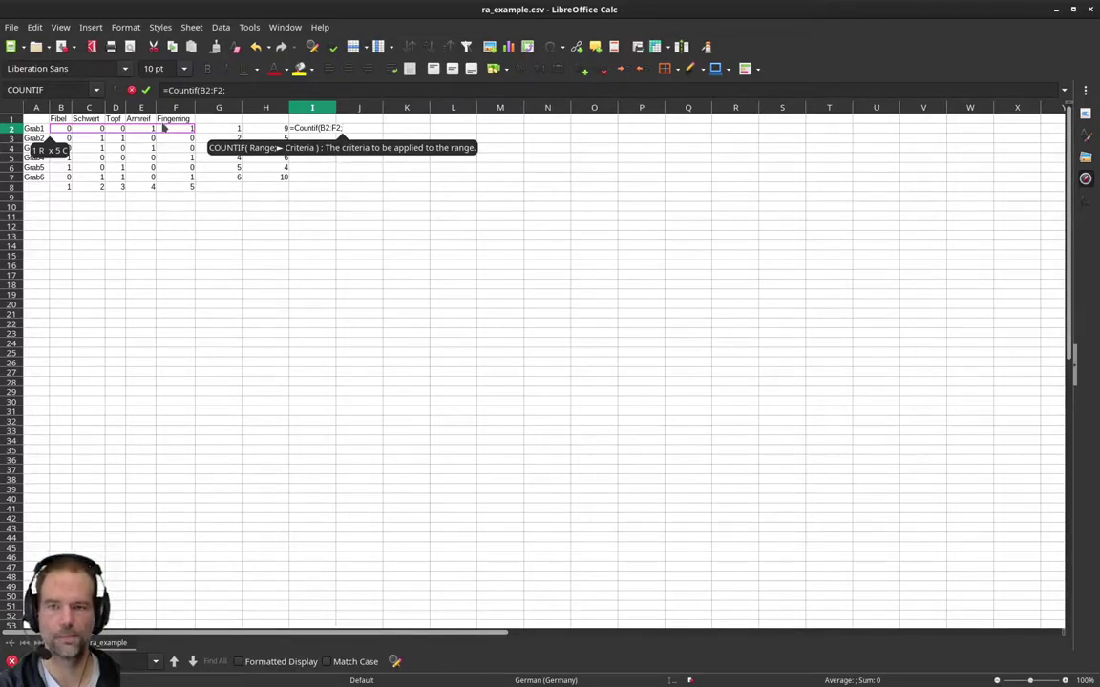
type("\"")
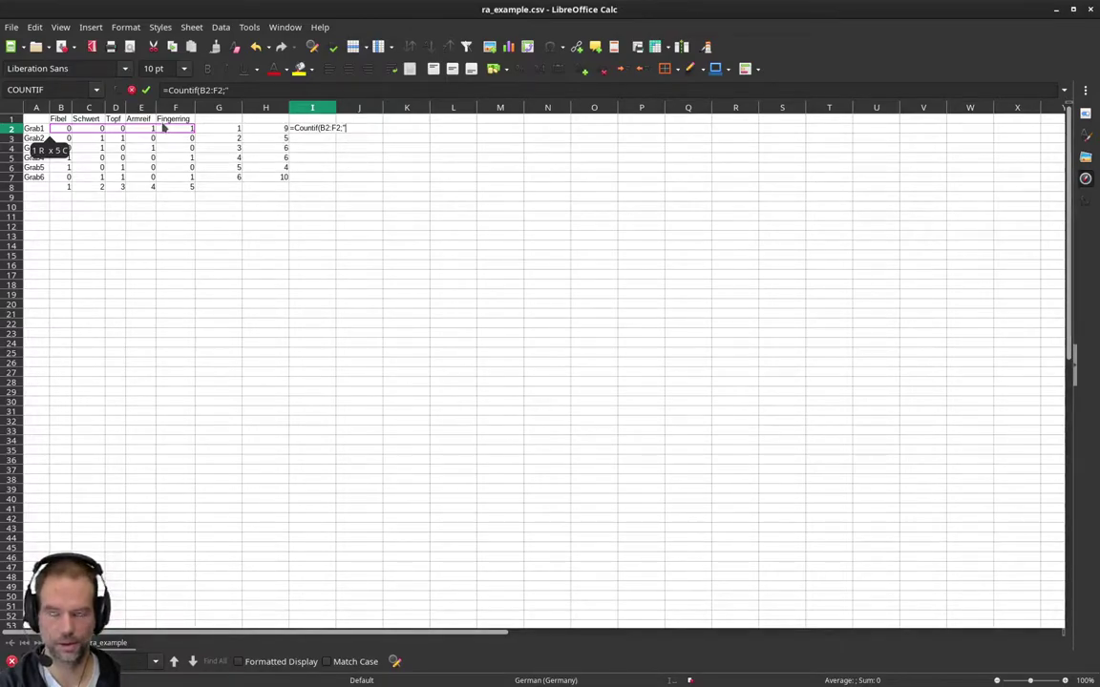
type(">")
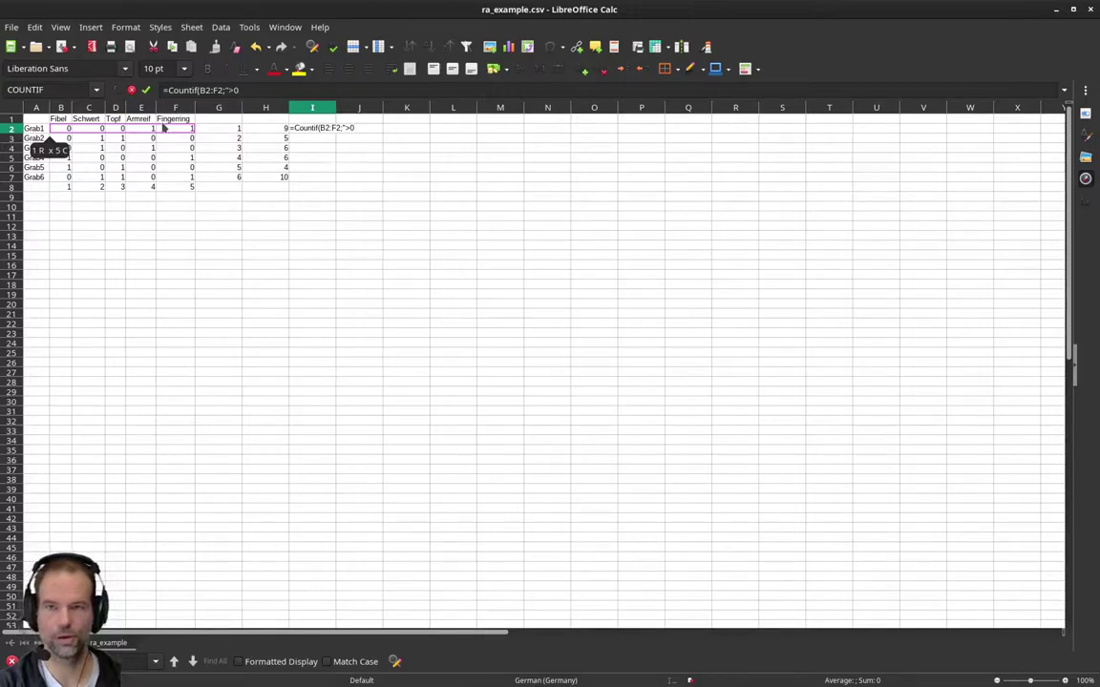
type("0\")")
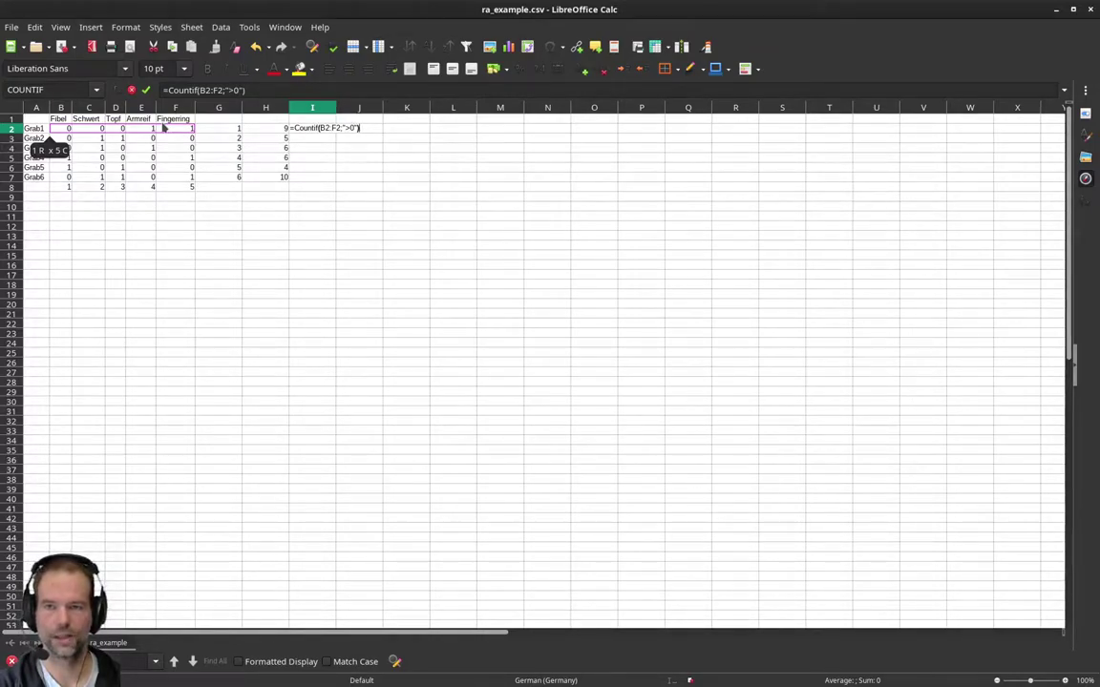
key("Return")
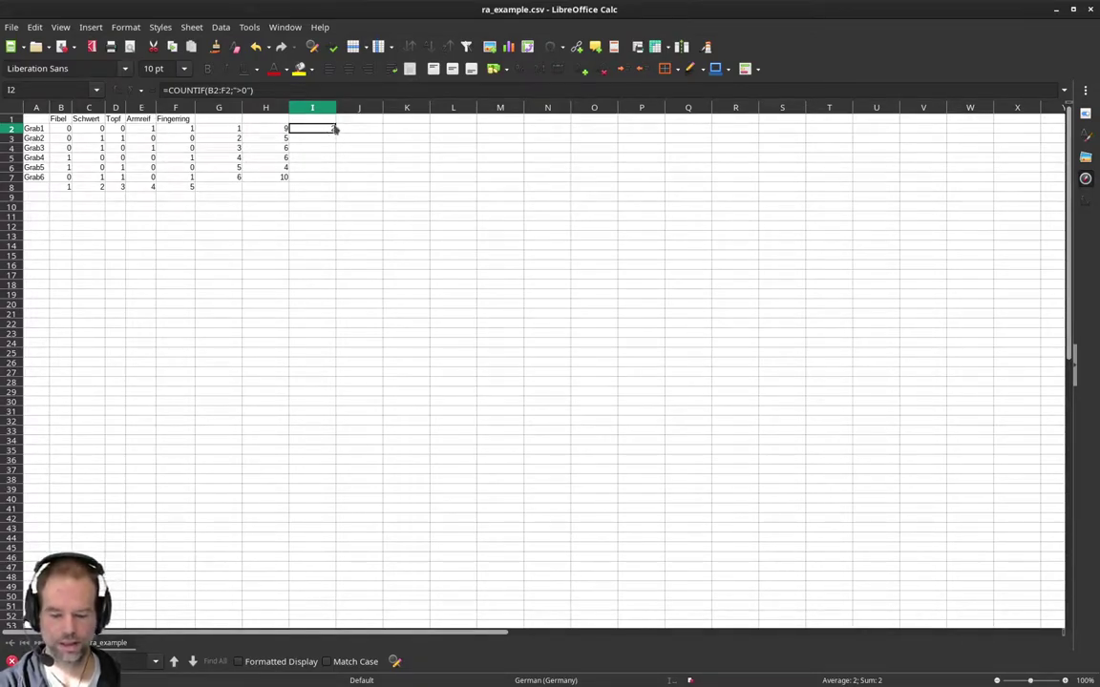
Copy the COUNTIF formula from I2 into I2:I7 for all graves, overwriting the existing cell.
key("Left")
key("Down")
key("Down")
key("Down")
key("Down")
key("Down")
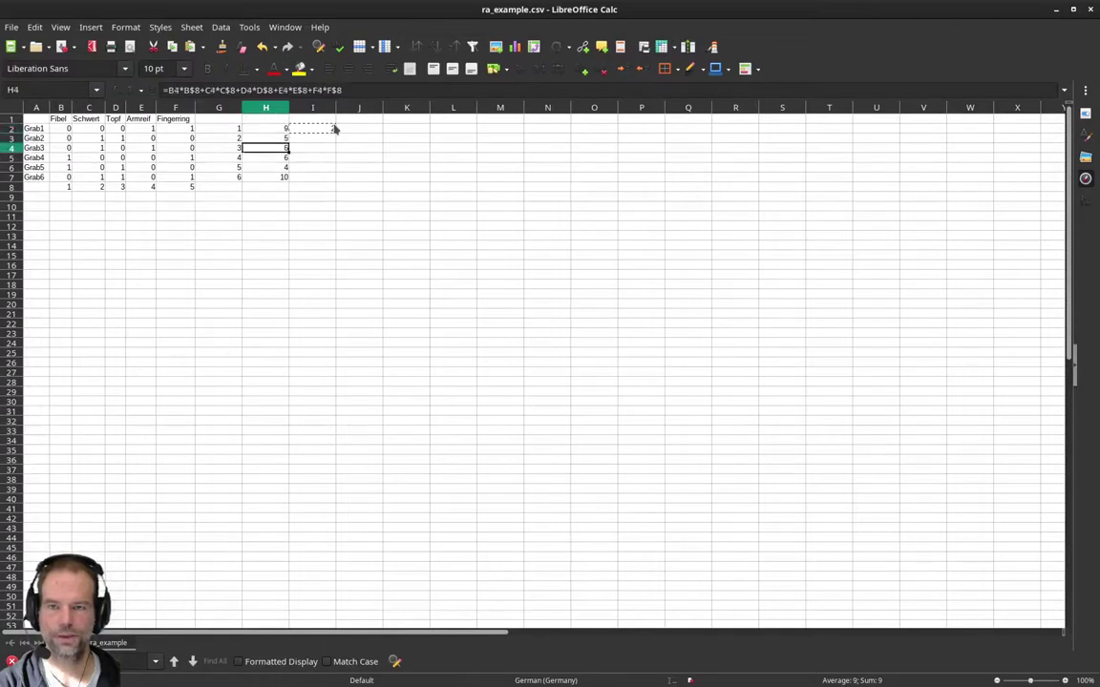
key("Right")
key("shift+Up")
key("shift+Up")
key("shift+Up")
key("shift+Up")
key("shift+Up")
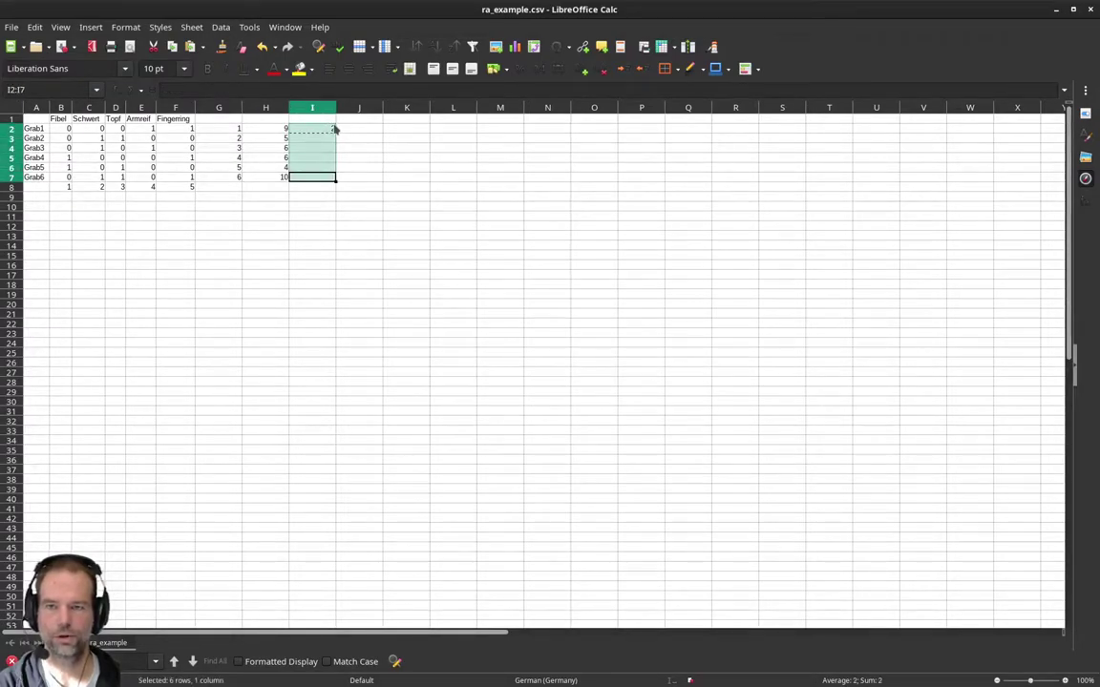
key("ctrl+v")
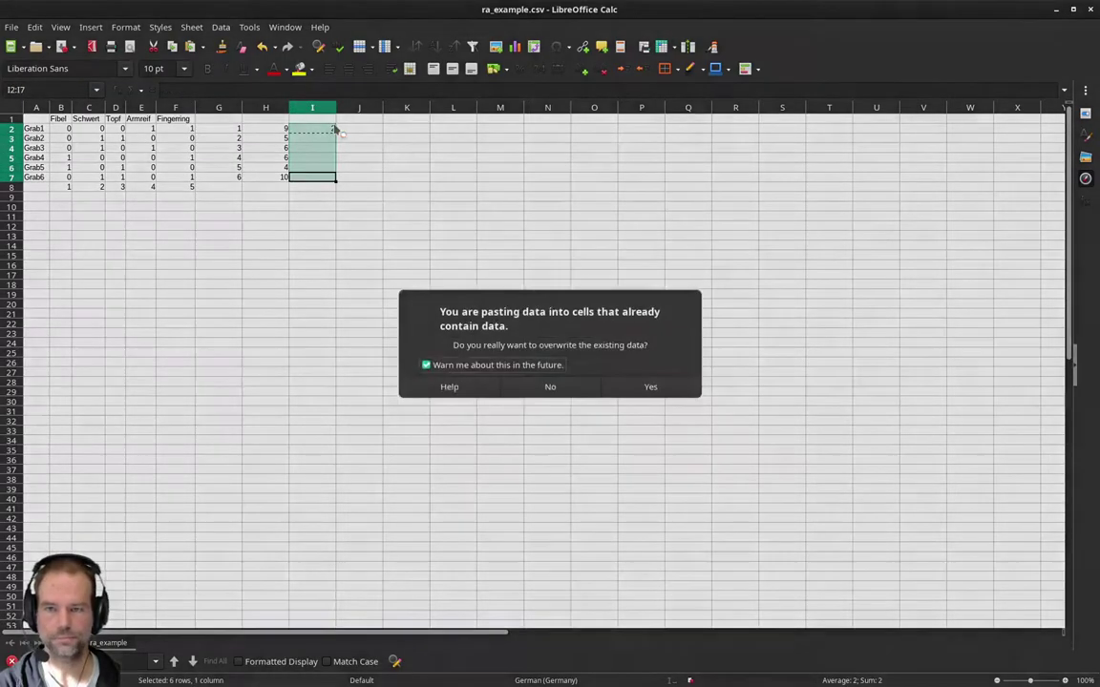
key("Return")
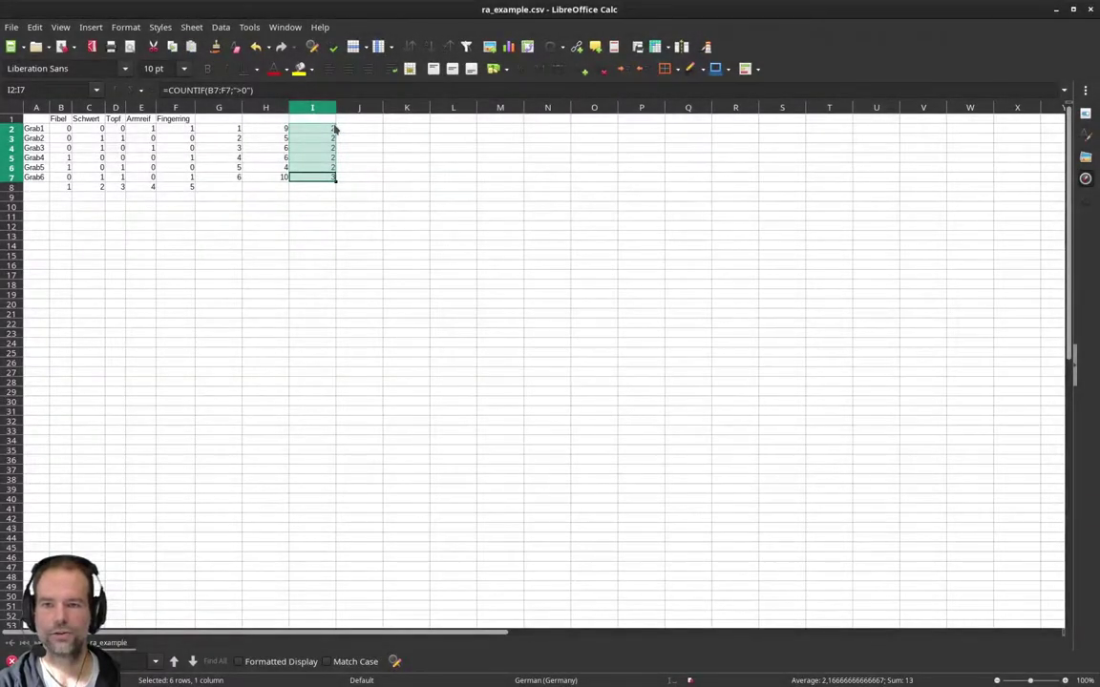
left_click(332, 139)
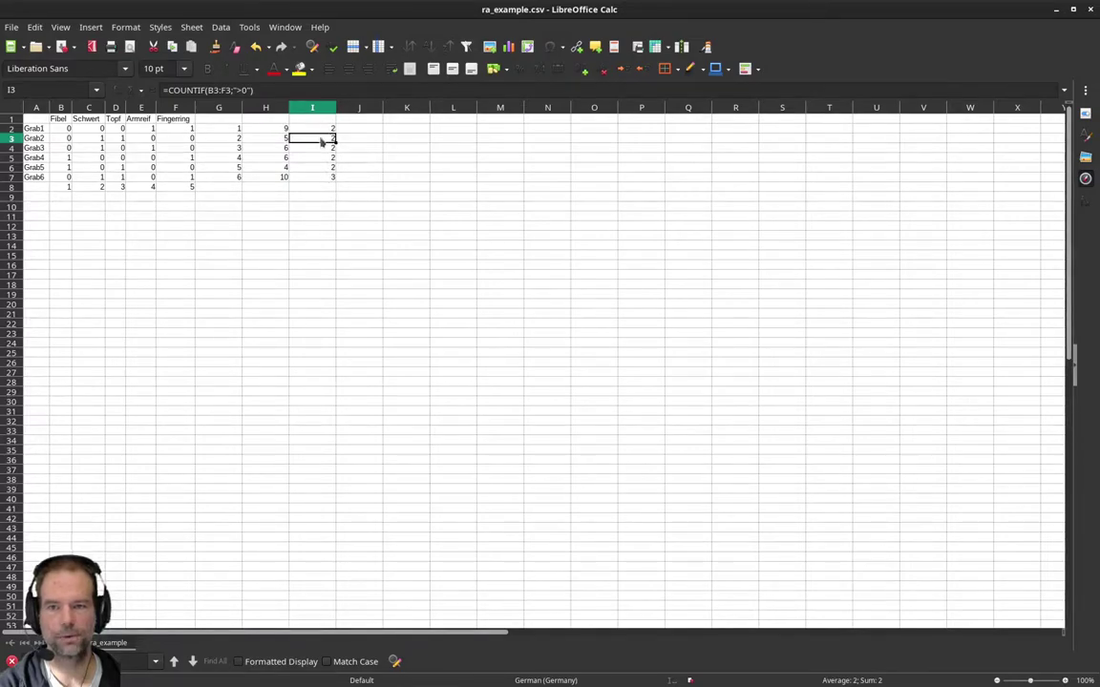
Enter the formula =H2/I2 in J2 to divide Grab1's weighted sum by its artefact count.
left_click(356, 128)
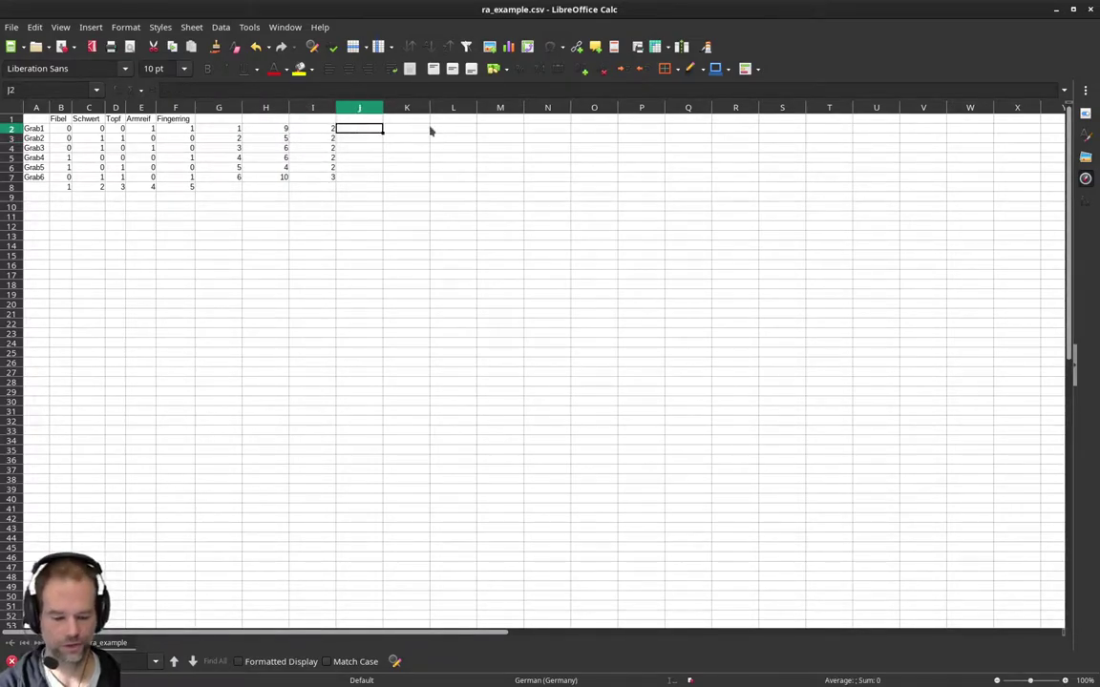
type("=")
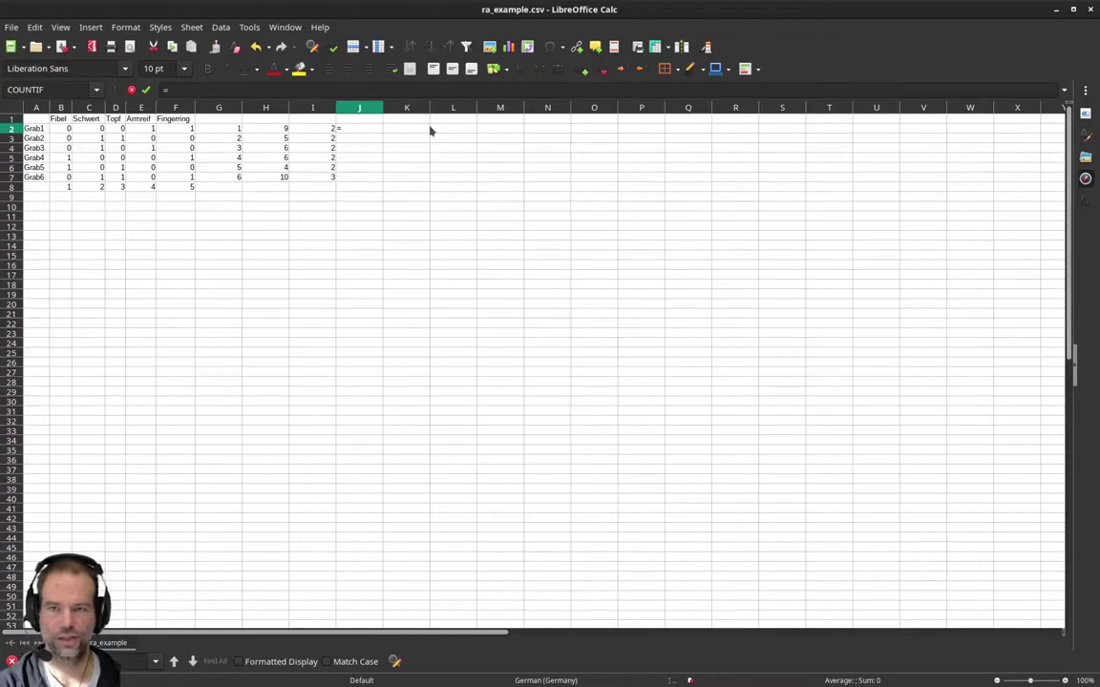
key("Left")
key("Left")
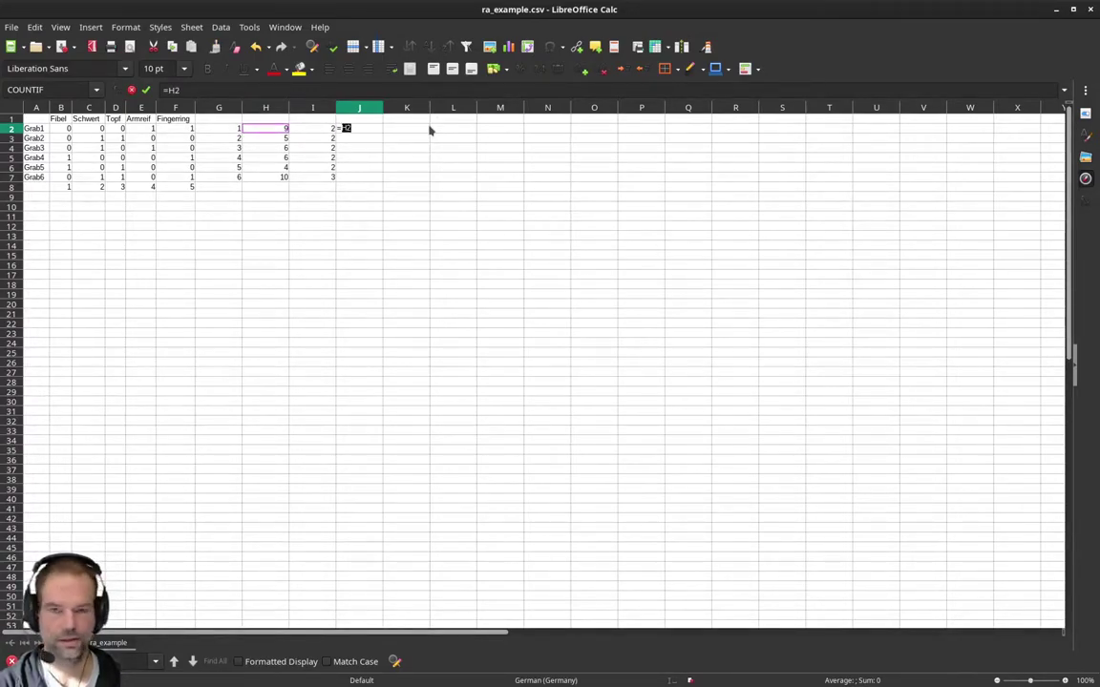
type("/")
key("Left")
key("Return")
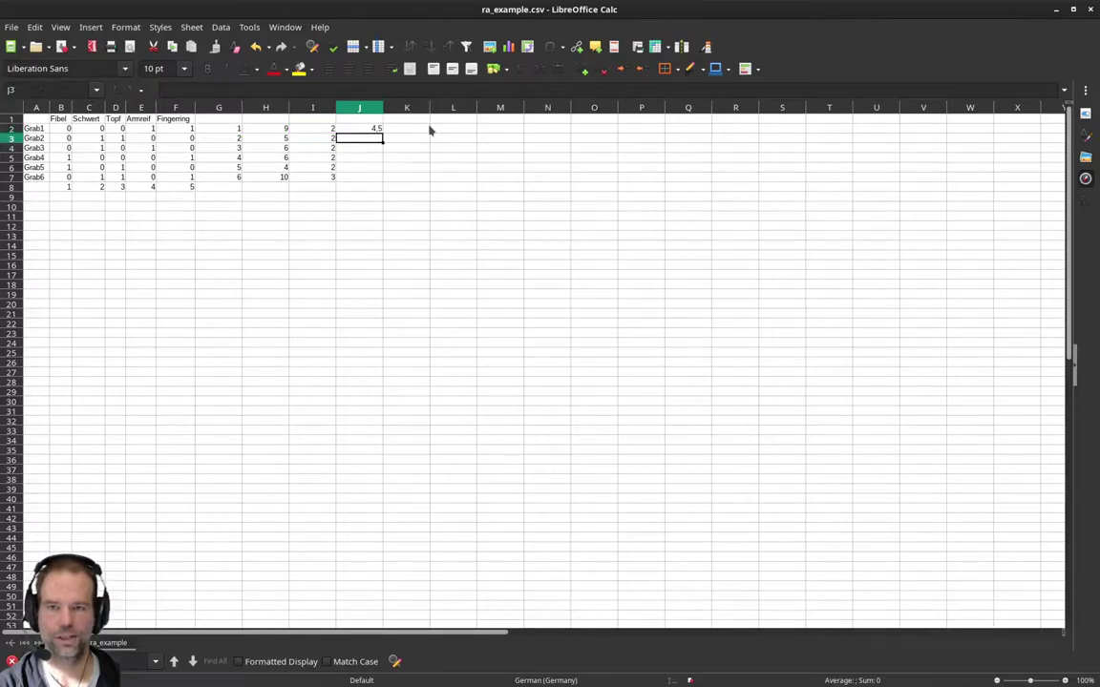
Copy the J2 division formula into J2:J7 to compute the mean position of every grave.
key("Up")
key("ctrl+c")
key("shift+Down")
key("shift+Down")
key("shift+Down")
key("shift+Down")
key("shift+Down")
key("ctrl+v")
key("Return")
key("shift+Return")
key("Up")
key("Up")
key("Up")
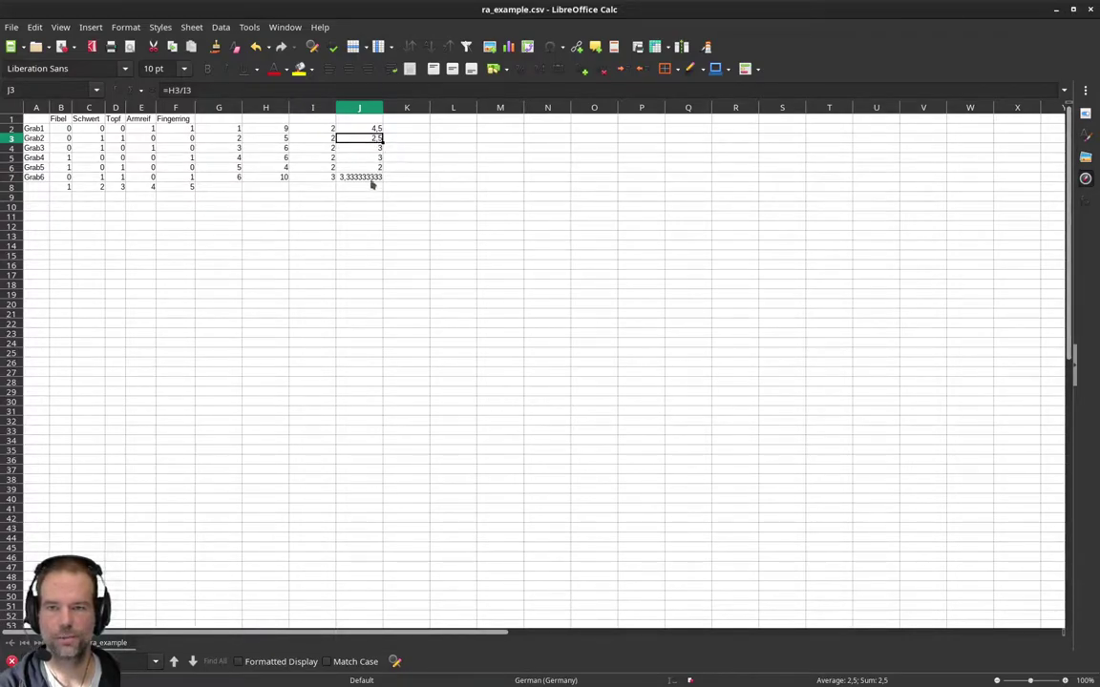
left_click(12, 167)
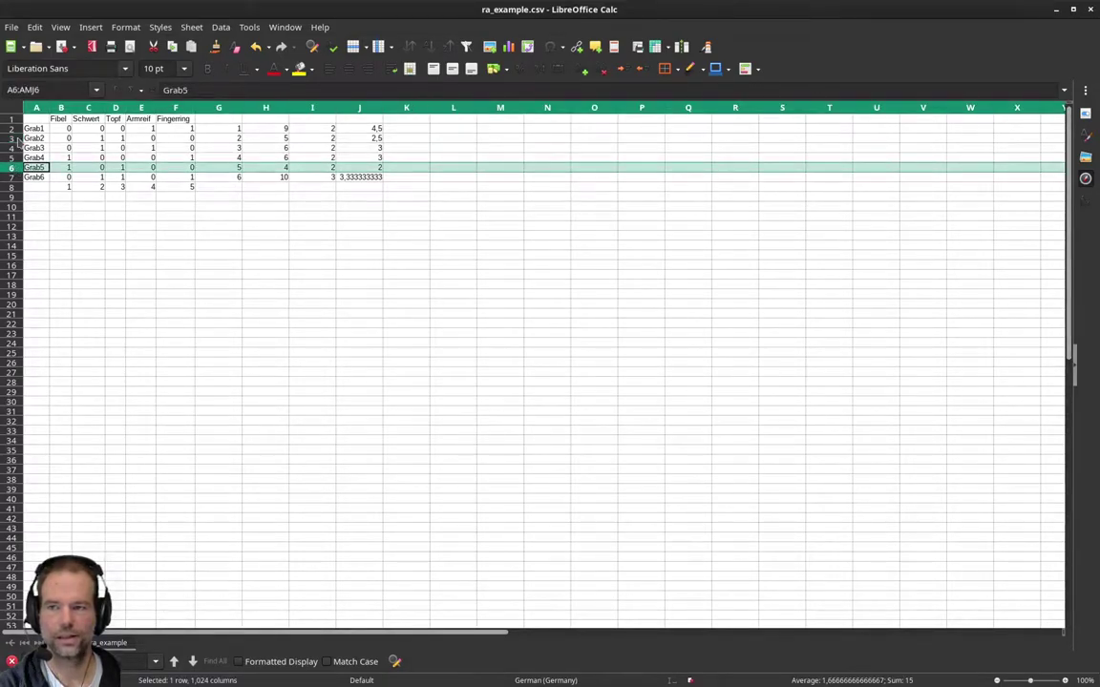
left_click(12, 139)
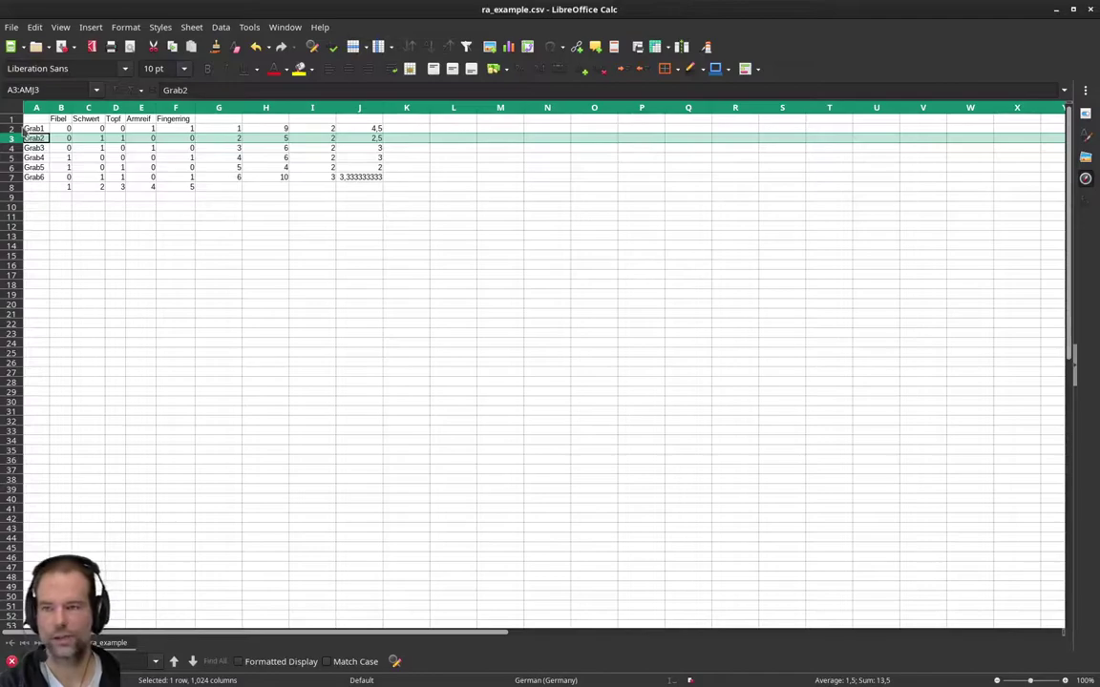
left_click(13, 129)
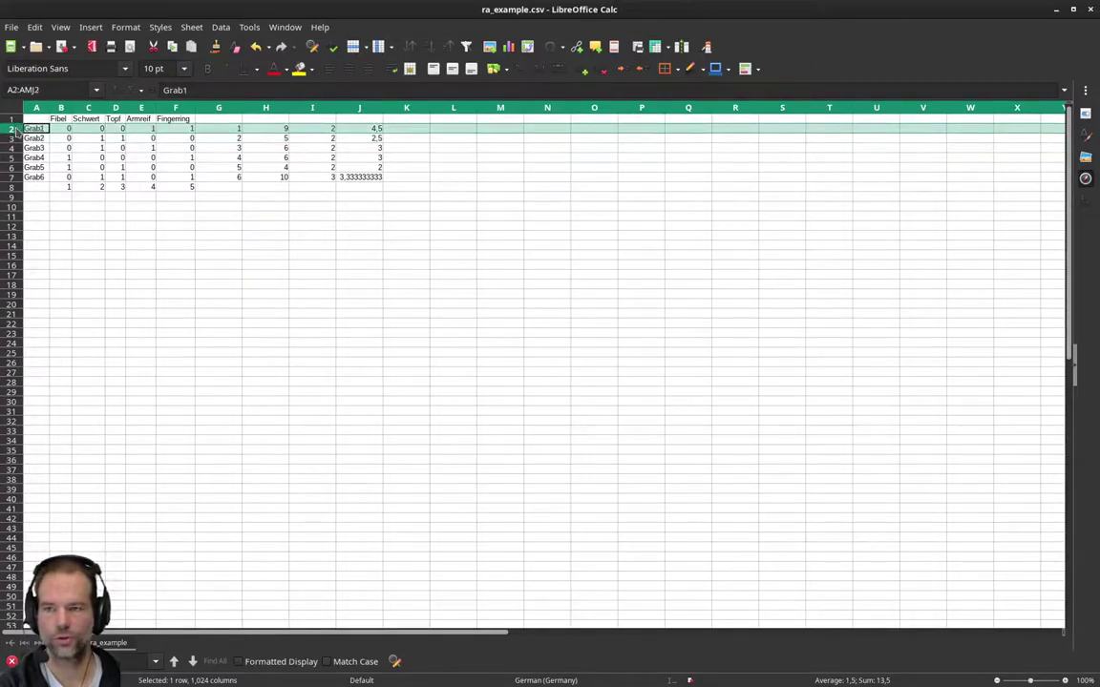
right_click(14, 129)
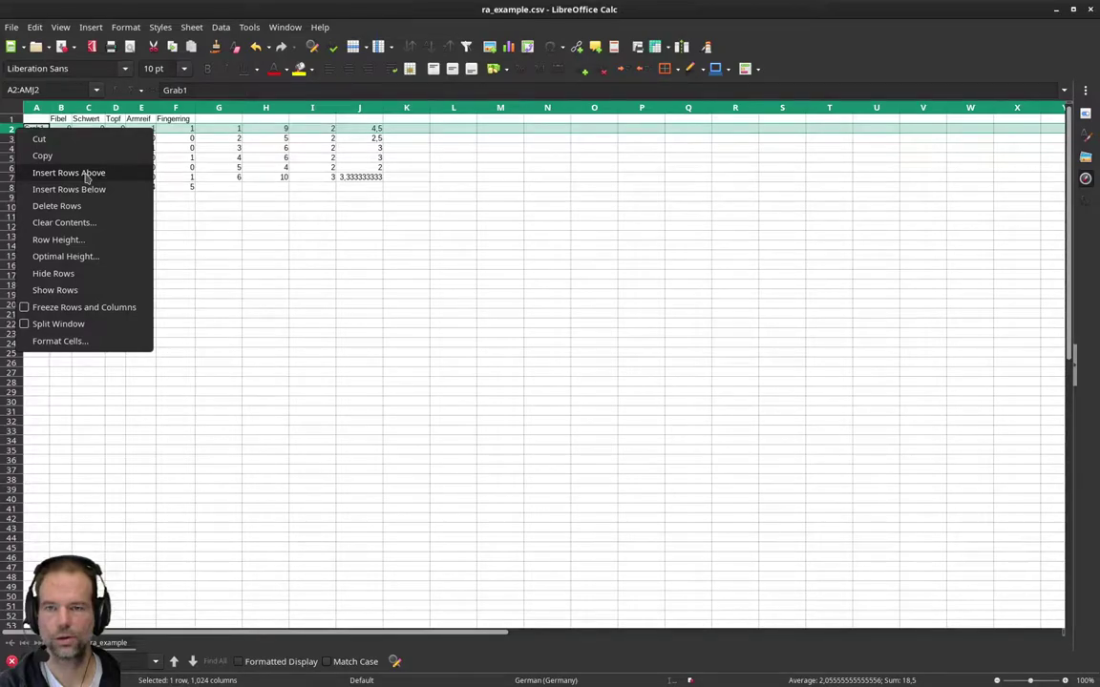
key("Escape")
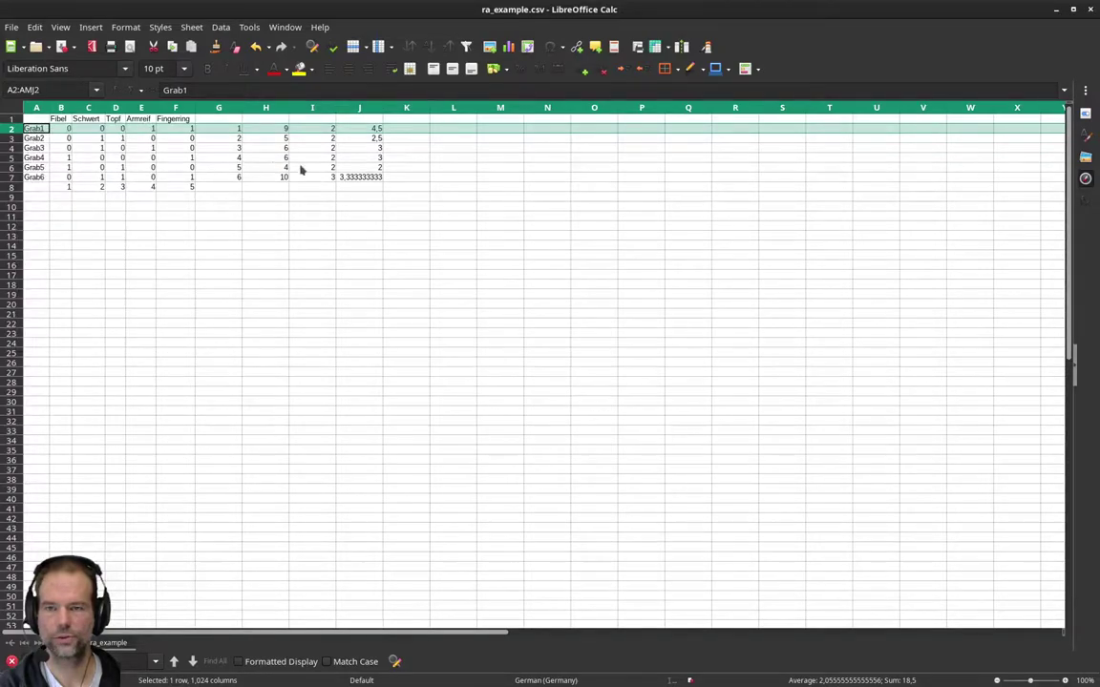
Try to move Grab1's row into a new blank row inserted below Grab6, and undo the change.
left_click(12, 187)
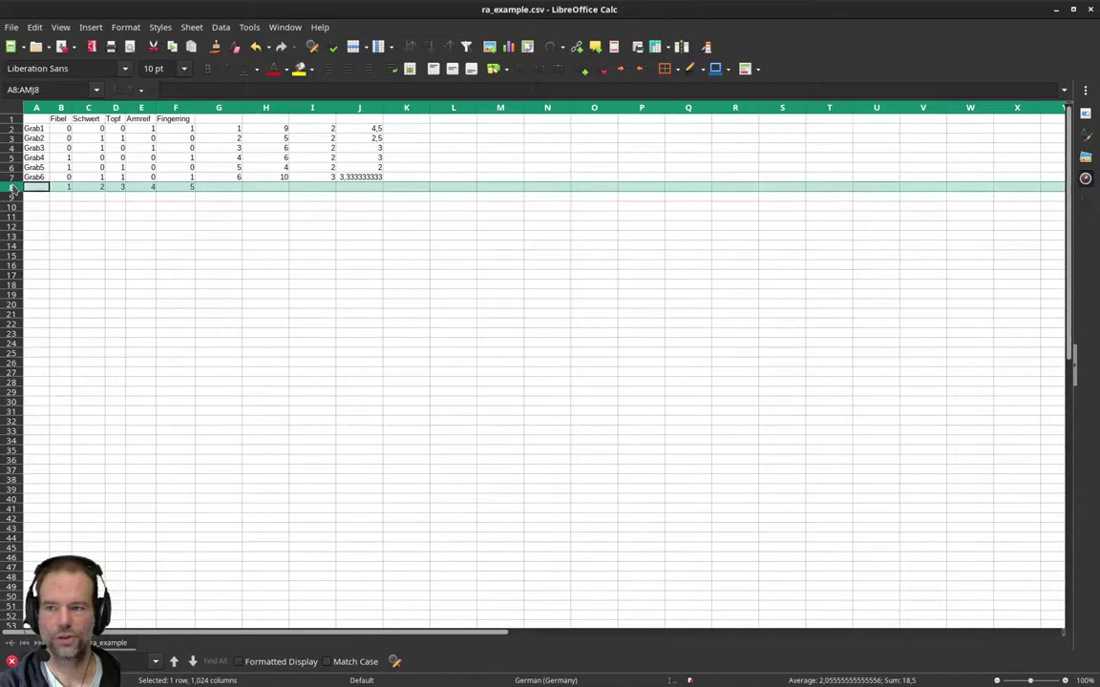
right_click(12, 187)
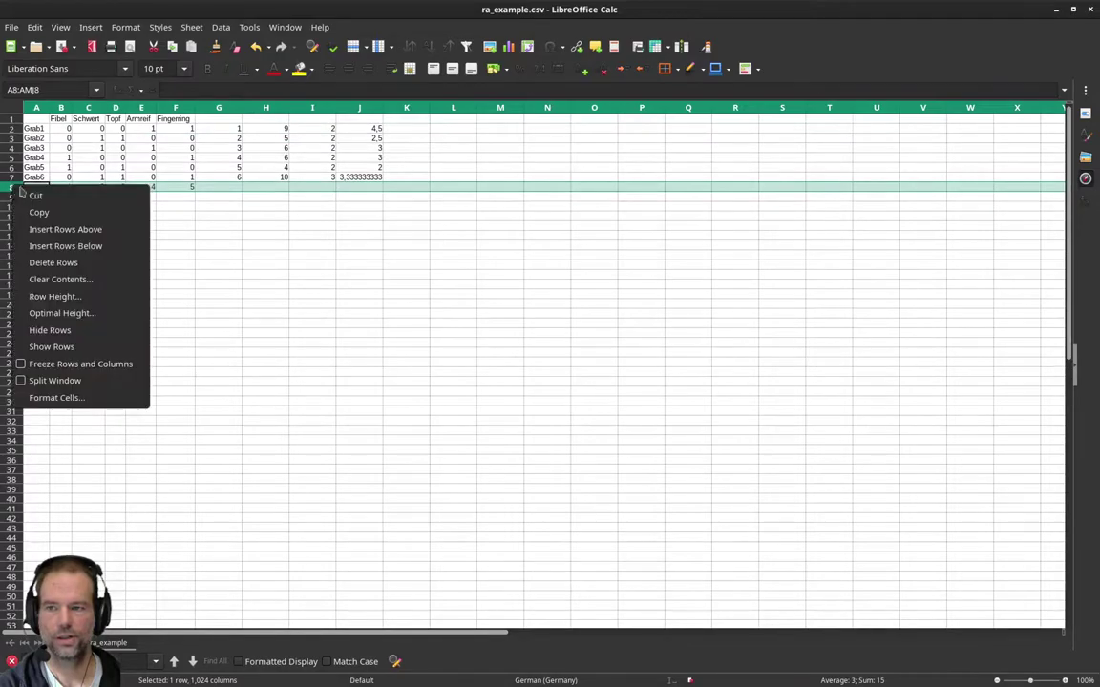
left_click(67, 231)
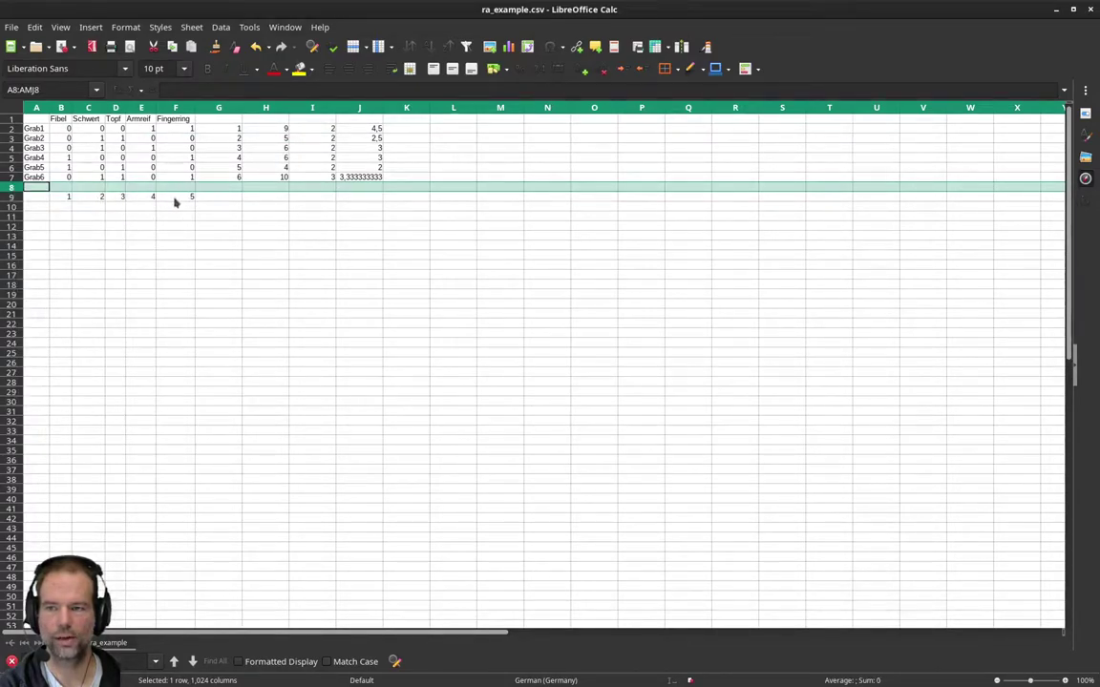
left_click(17, 128)
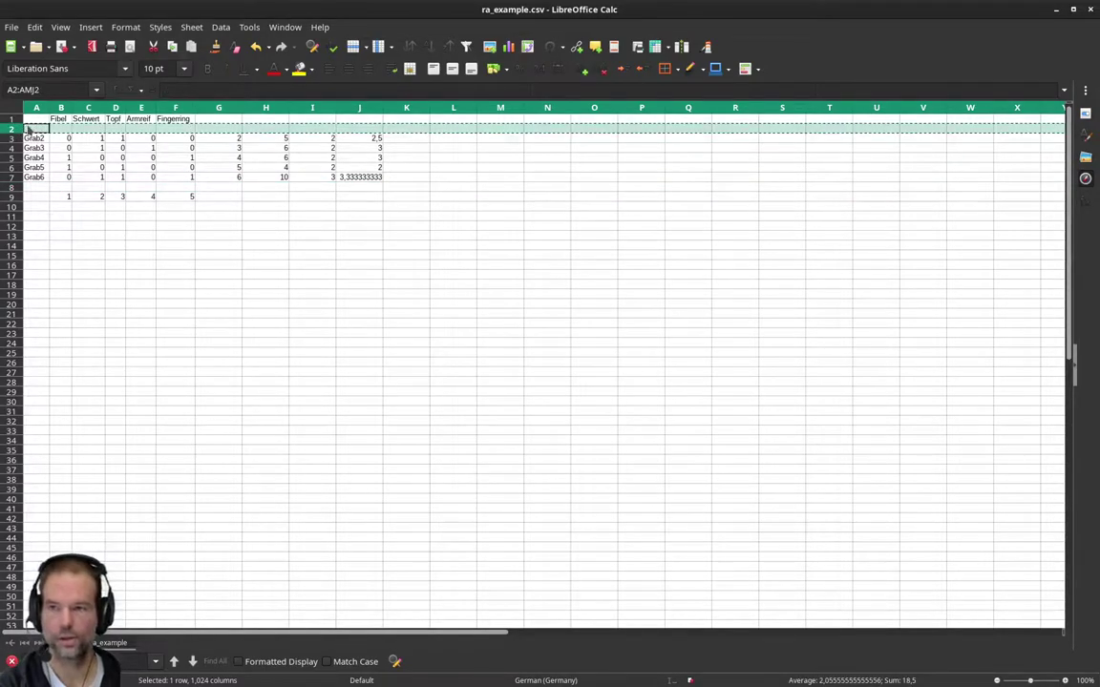
key("ctrl+x")
key("Down")
key("Down")
key("Down")
key("Down")
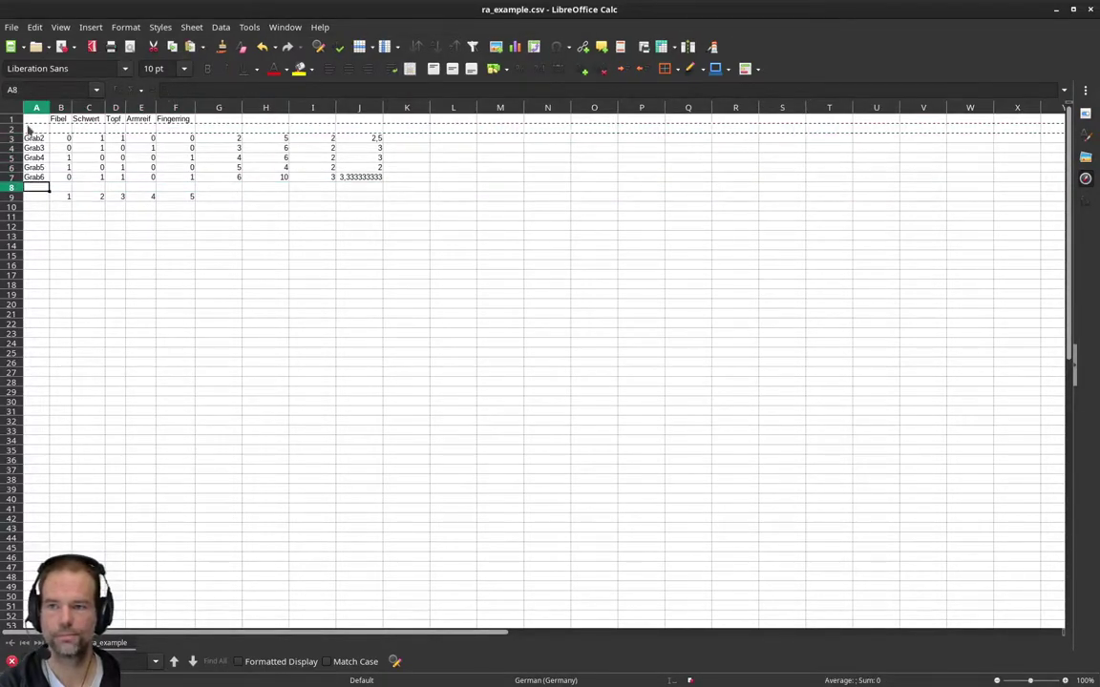
key("Escape")
key("ctrl+z")
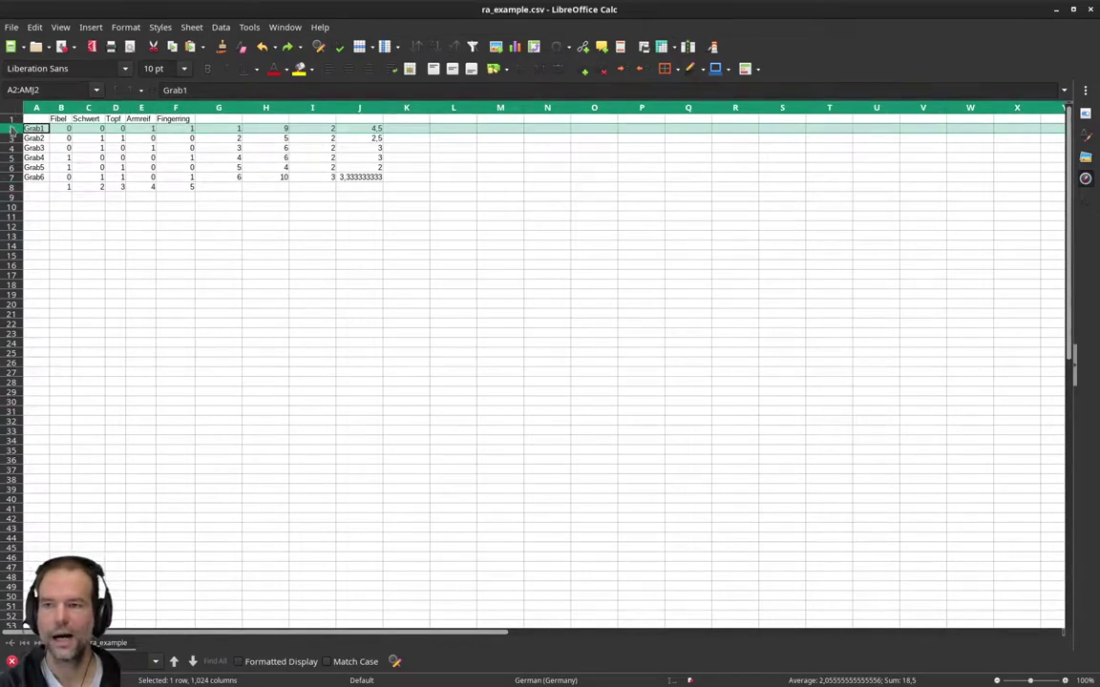
Insert two blank rows above Grab1's row, directly below the artefact headers.
right_click(13, 130)
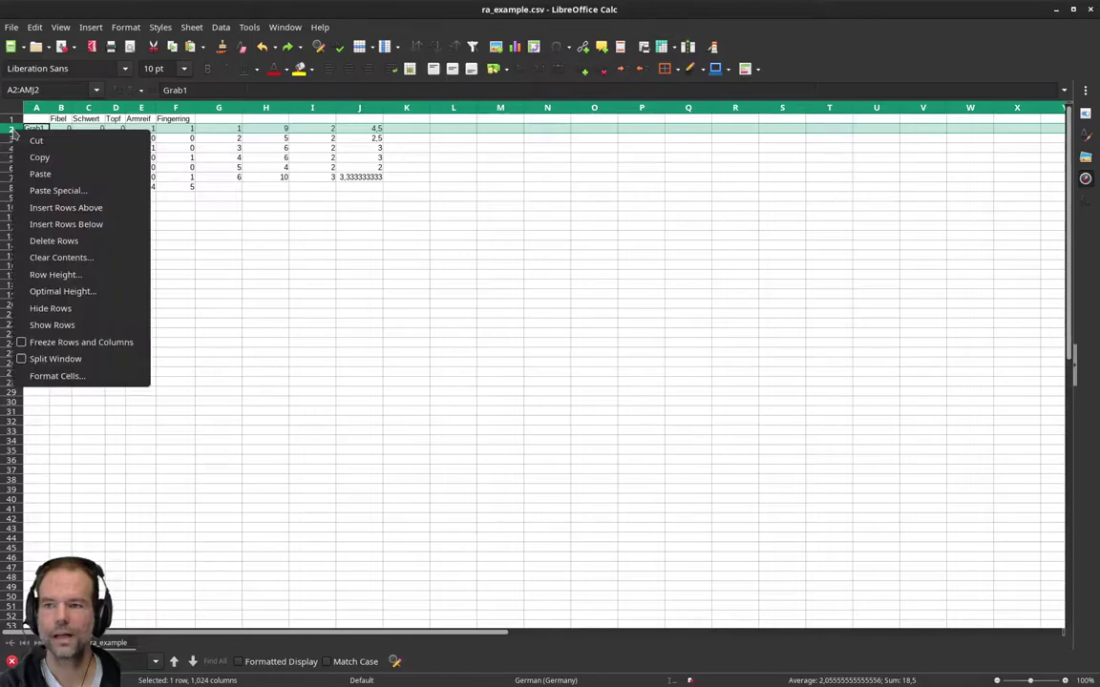
left_click(65, 209)
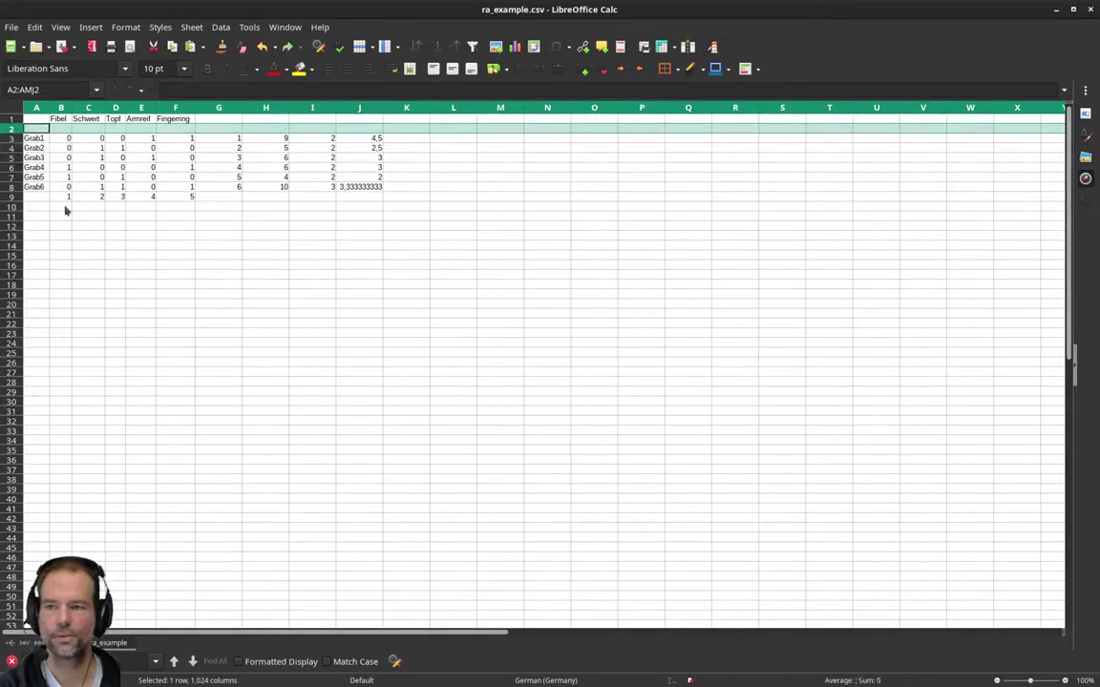
right_click(16, 131)
left_click(67, 208)
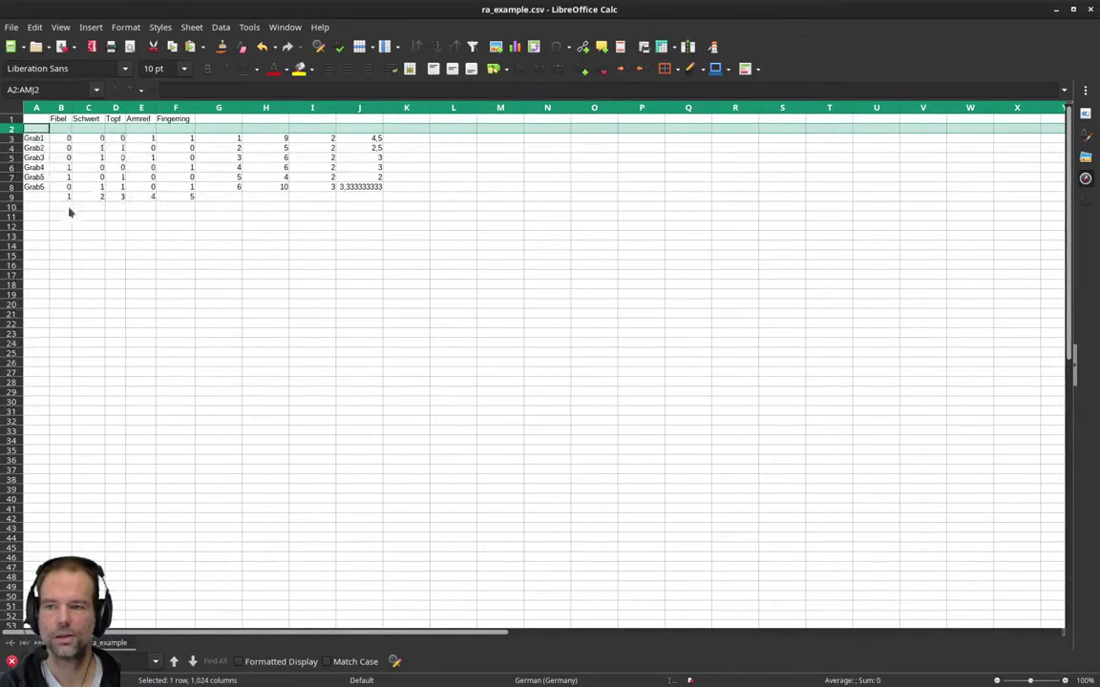
Move Grab5's whole row into blank row 2.
left_click(13, 197)
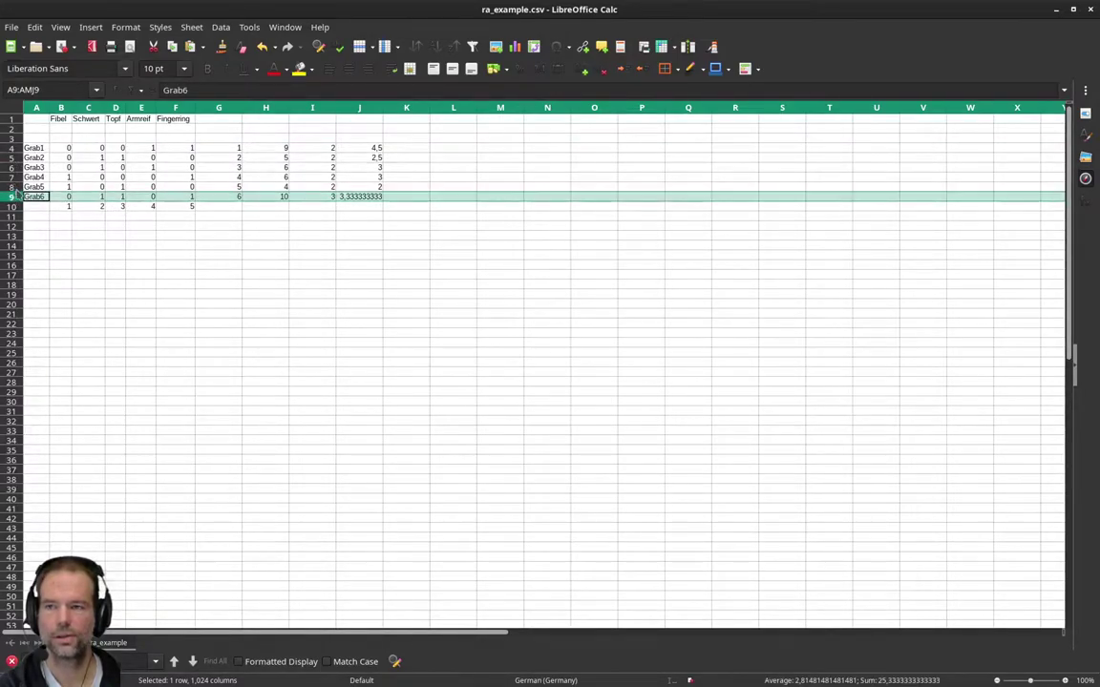
left_click(13, 188)
left_click_drag(13, 187, 13, 128)
Cut Grab2's whole row and paste it into blank row 3, directly below Grab5.
key("Down")
key("Down")
key("Down")
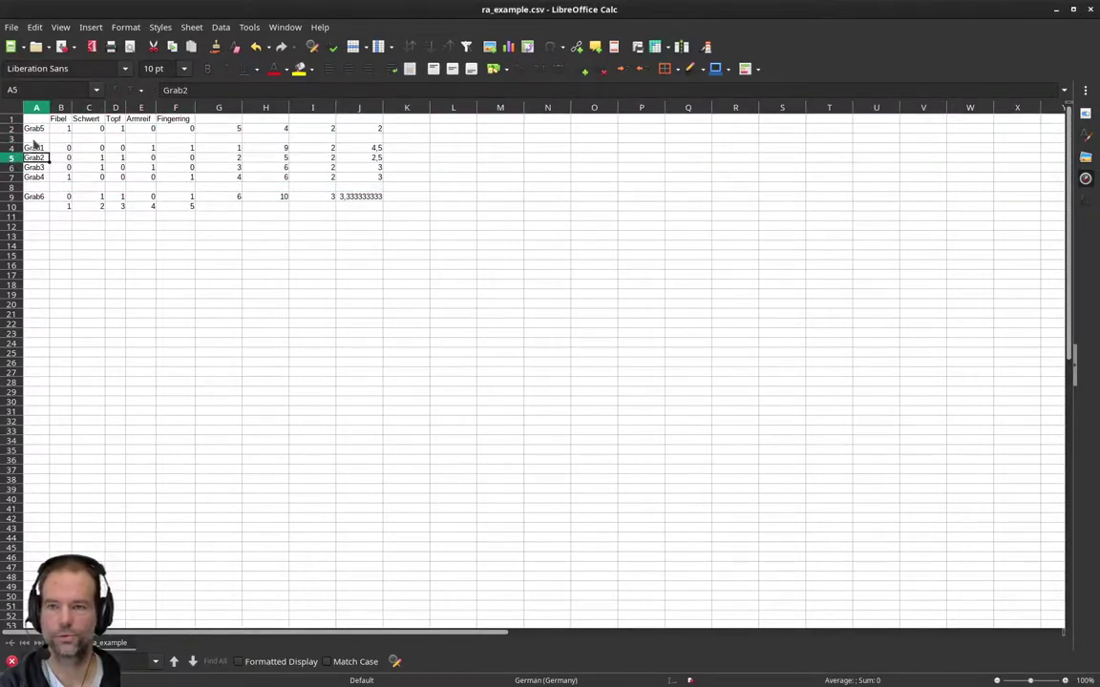
left_click(11, 157)
key("ctrl+x")
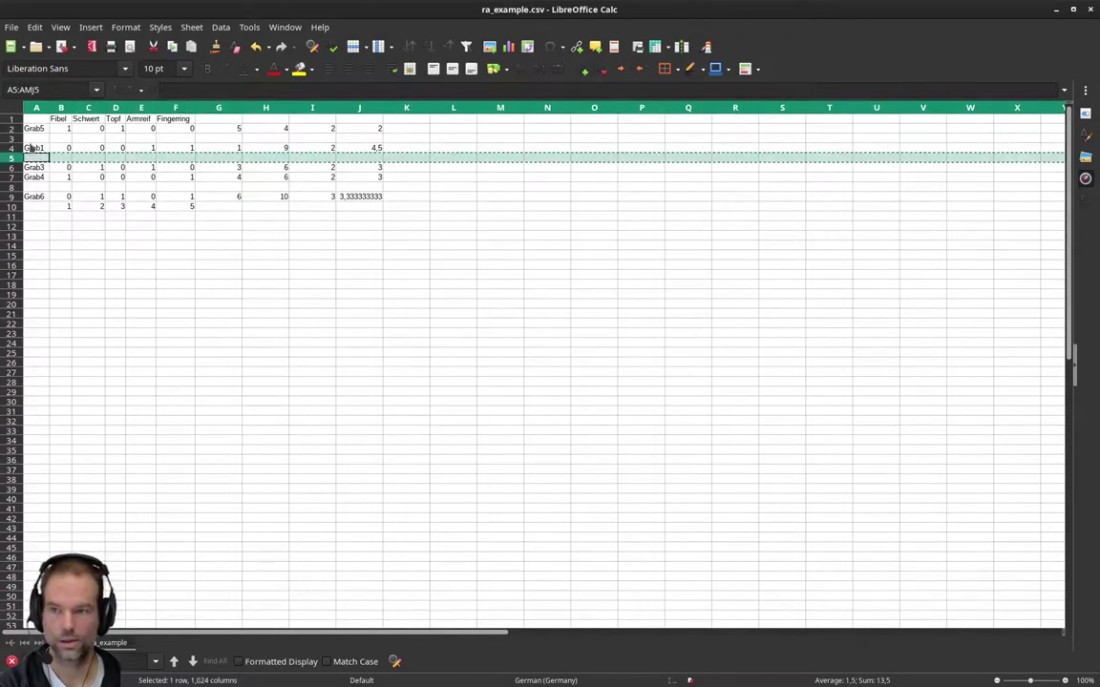
key("Up")
key("Up")
key("ctrl+v")
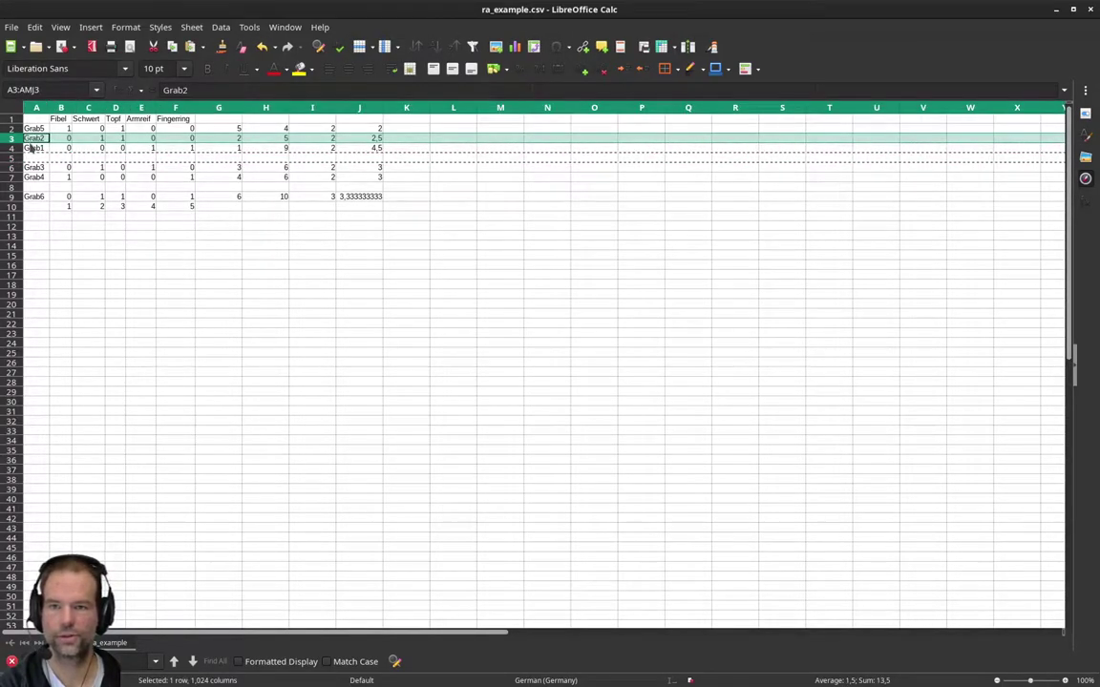
Move Grab6's whole row into blank row 8, directly below Grab4.
left_click(31, 148)
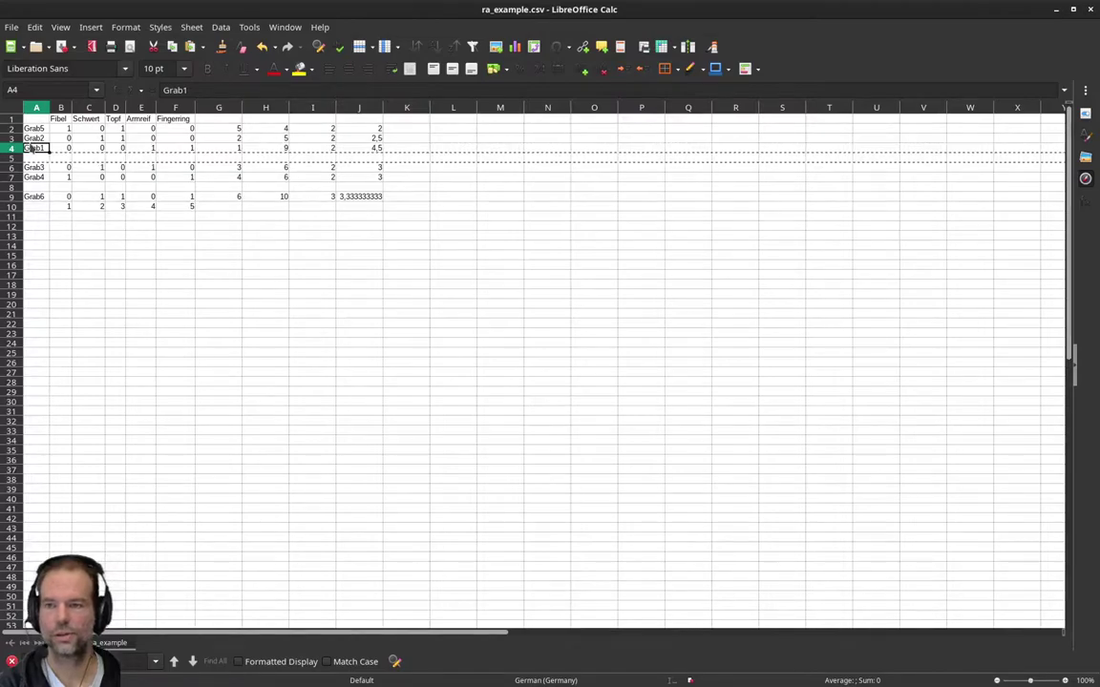
left_click(36, 196)
key("shift+space")
key("ctrl+x")
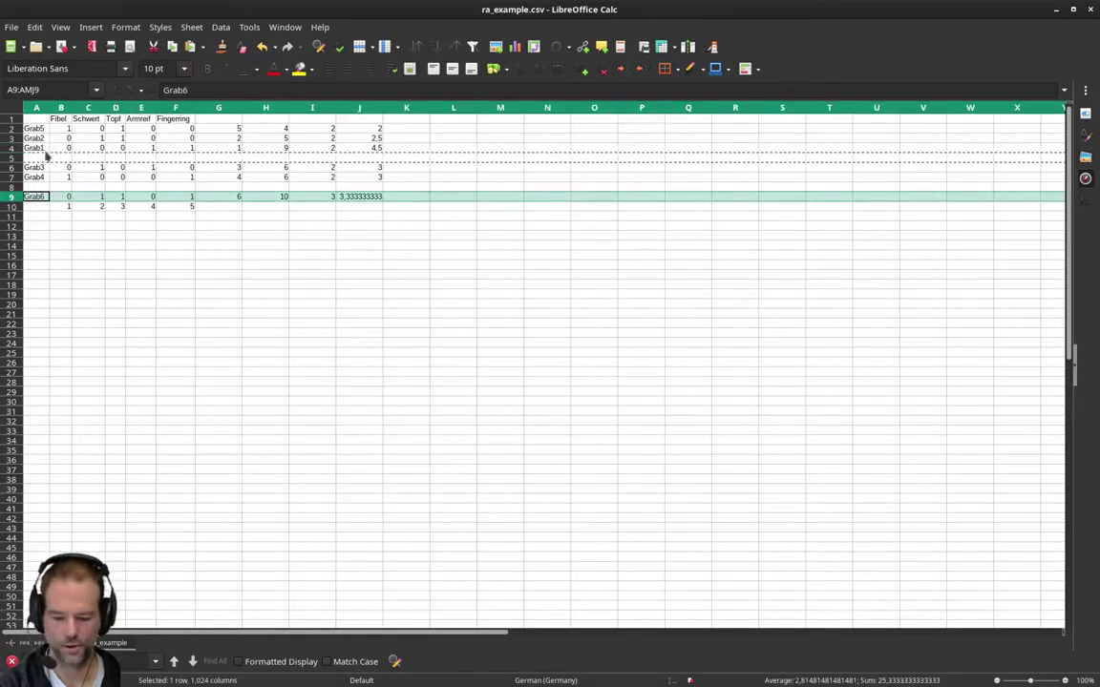
key("Up")
key("shift+space")
key("ctrl+v")
Move Grab1's whole row from row 4 into blank row 9, directly below Grab6.
left_click(42, 150)
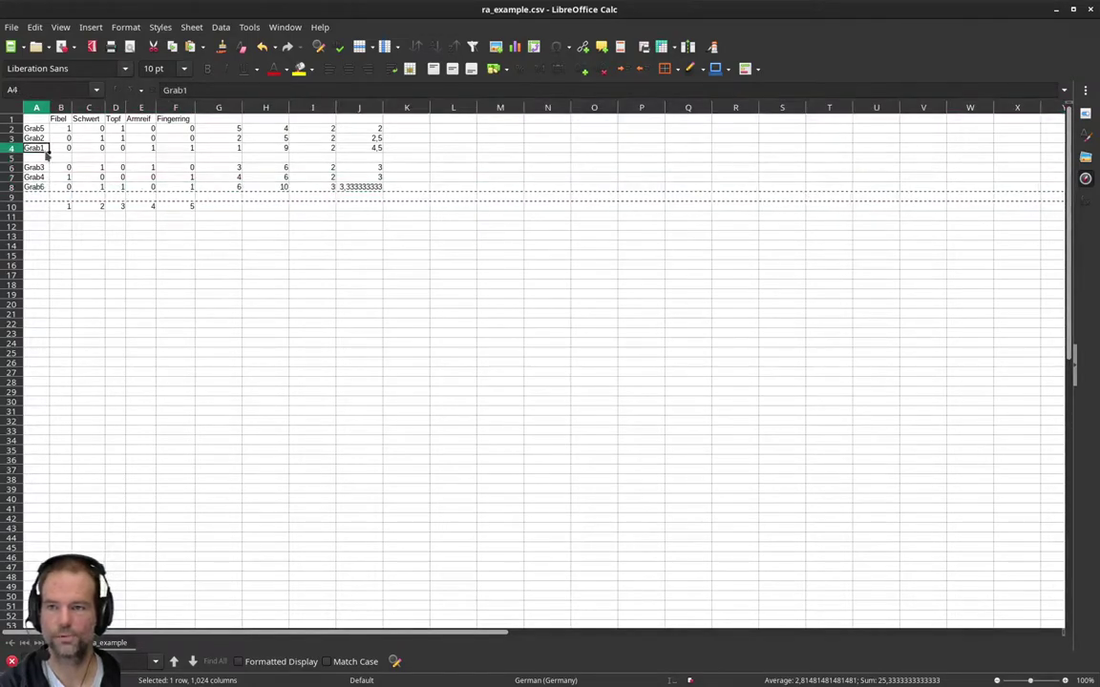
left_click(14, 148)
key("ctrl+x")
key("Down")
key("Down")
key("Down")
key("Down")
key("Down")
key("shift+space")
key("ctrl+v")
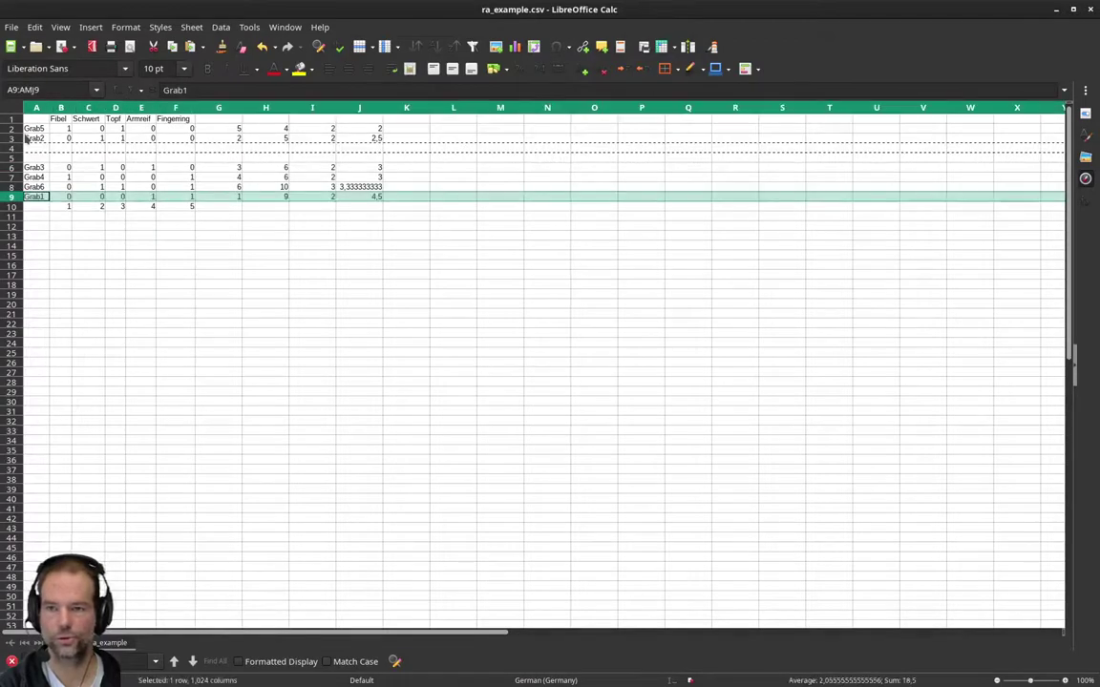
key("ctrl+v")
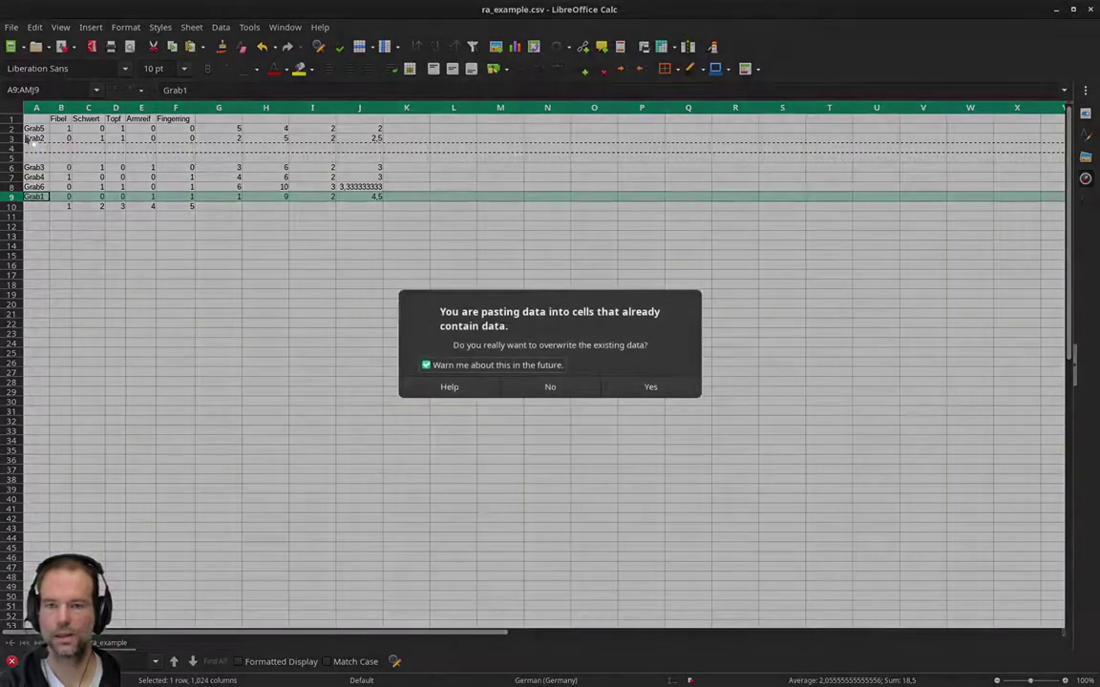
key("Return")
Delete the two empty rows 4 and 5 between Grab2 and Grab3.
key("Up")
key("Up")
key("Up")
key("Up")
key("Up")
key("shift+Down")
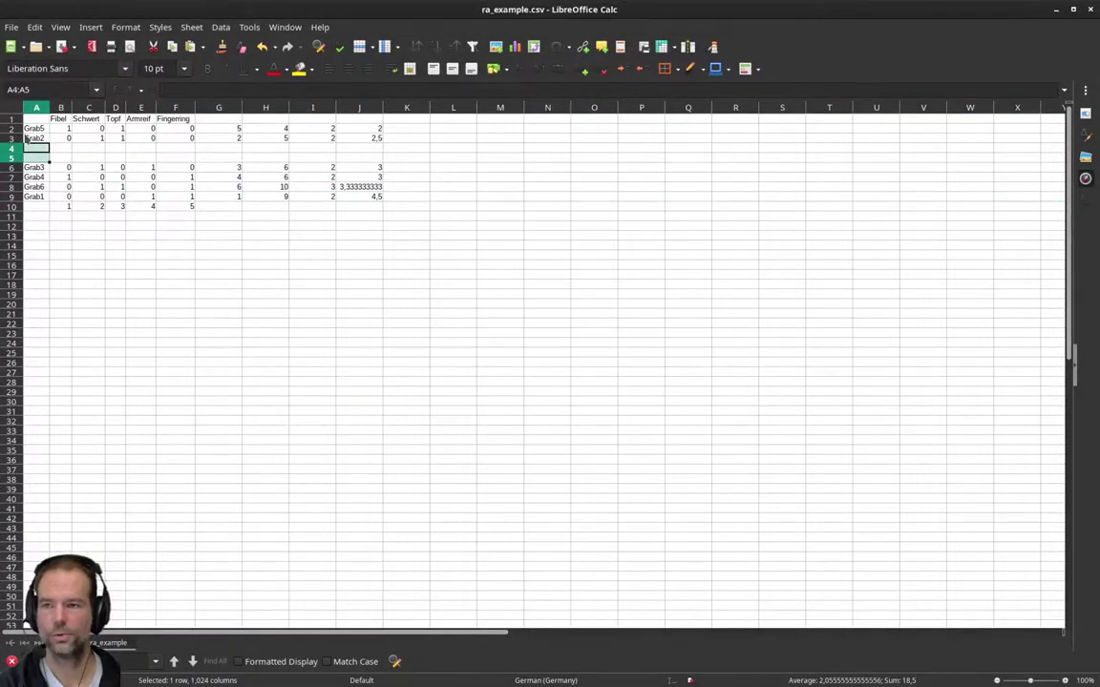
right_click(13, 149)
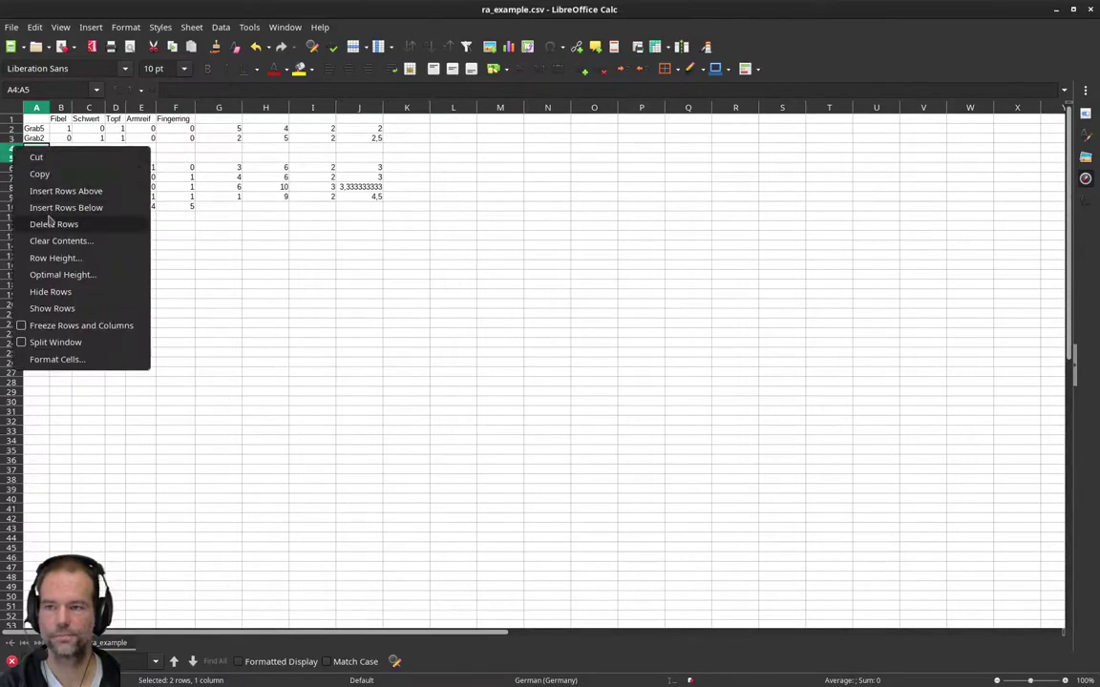
left_click(38, 224)
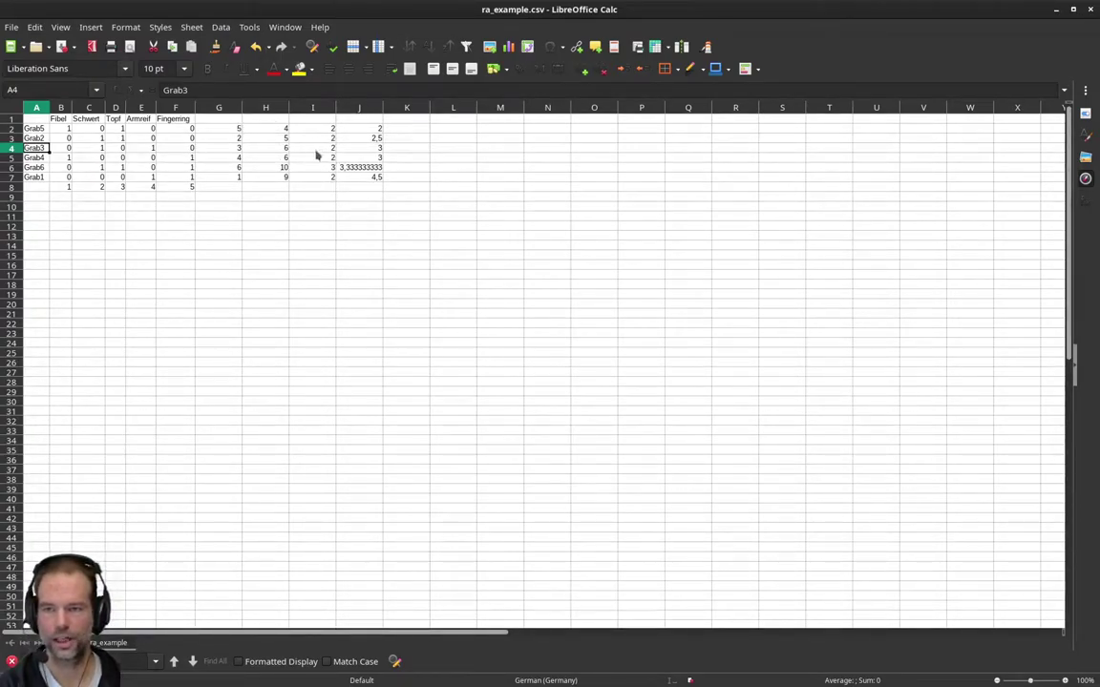
Renumber the reordered graves in column G, setting Grab5 to 1, Grab6 to 5 and Grab1 to 6.
left_click(215, 129)
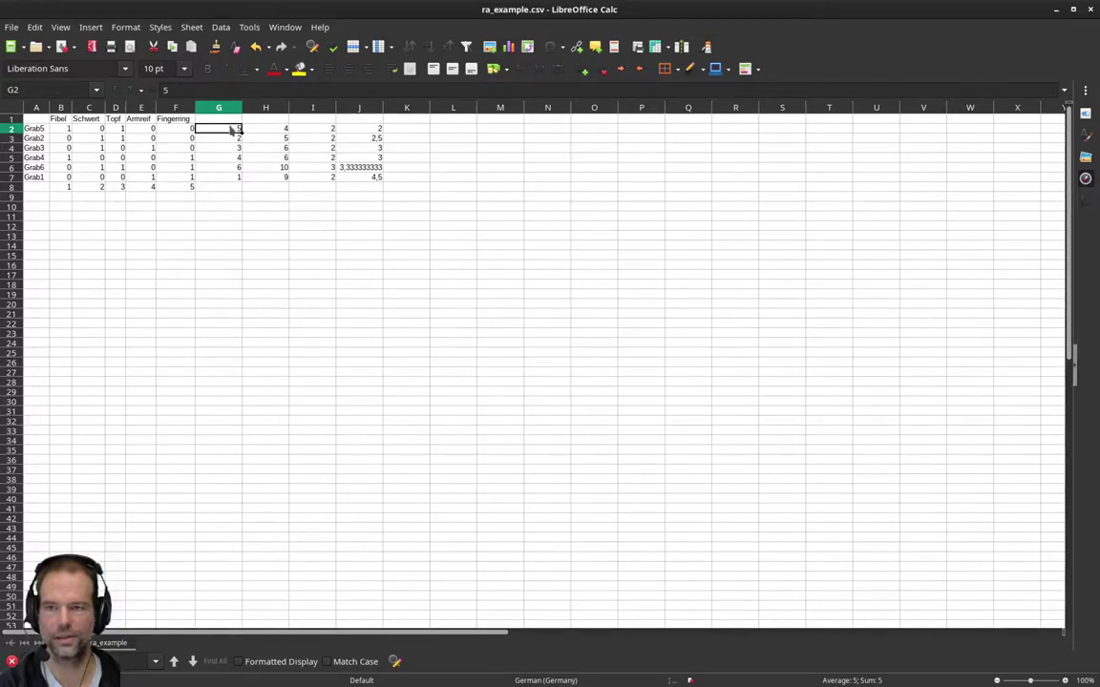
type("1")
key("Return")
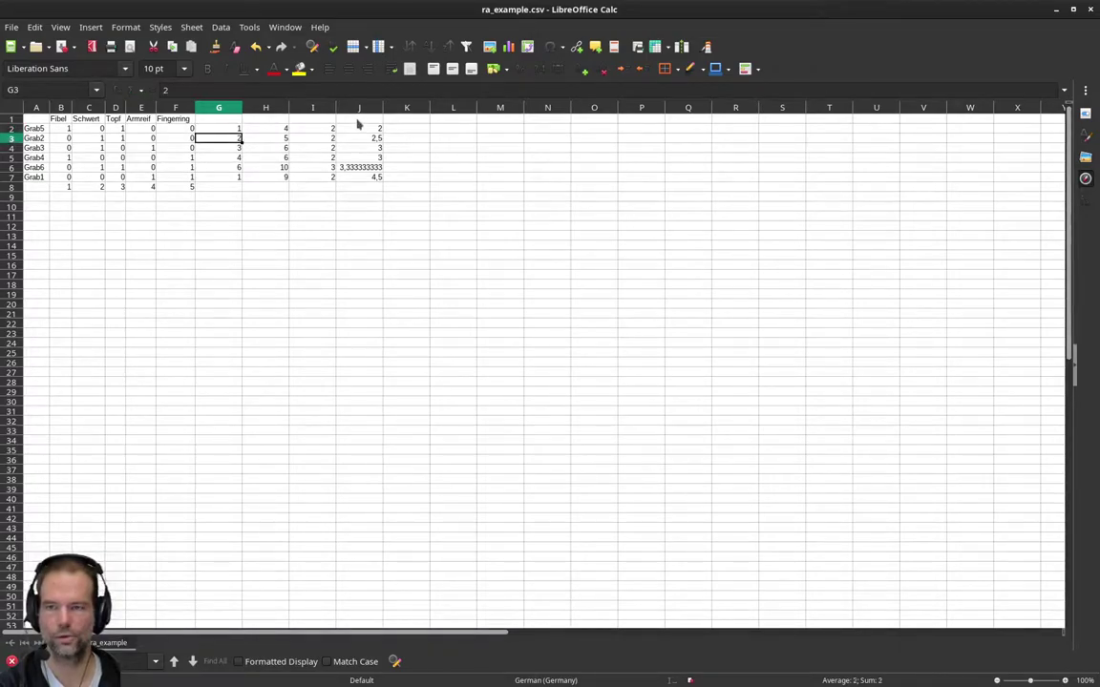
key("Down")
key("Down")
key("Down")
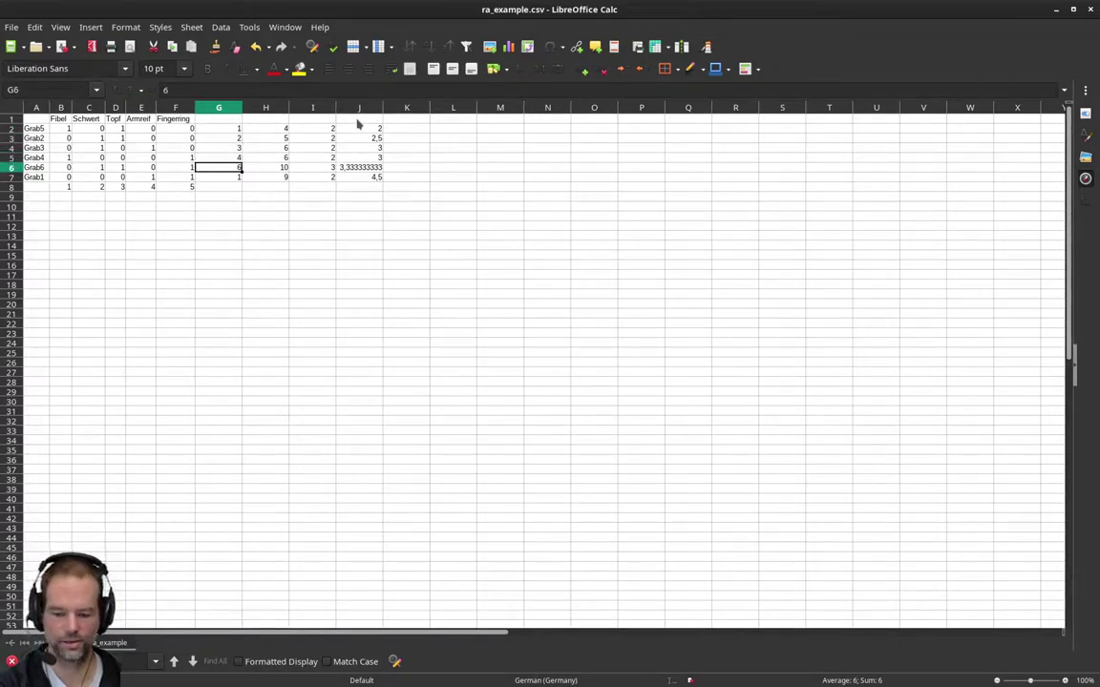
type("5")
key("Return")
type("6")
key("Up")
key("Up")
key("Up")
key("Up")
key("Up")
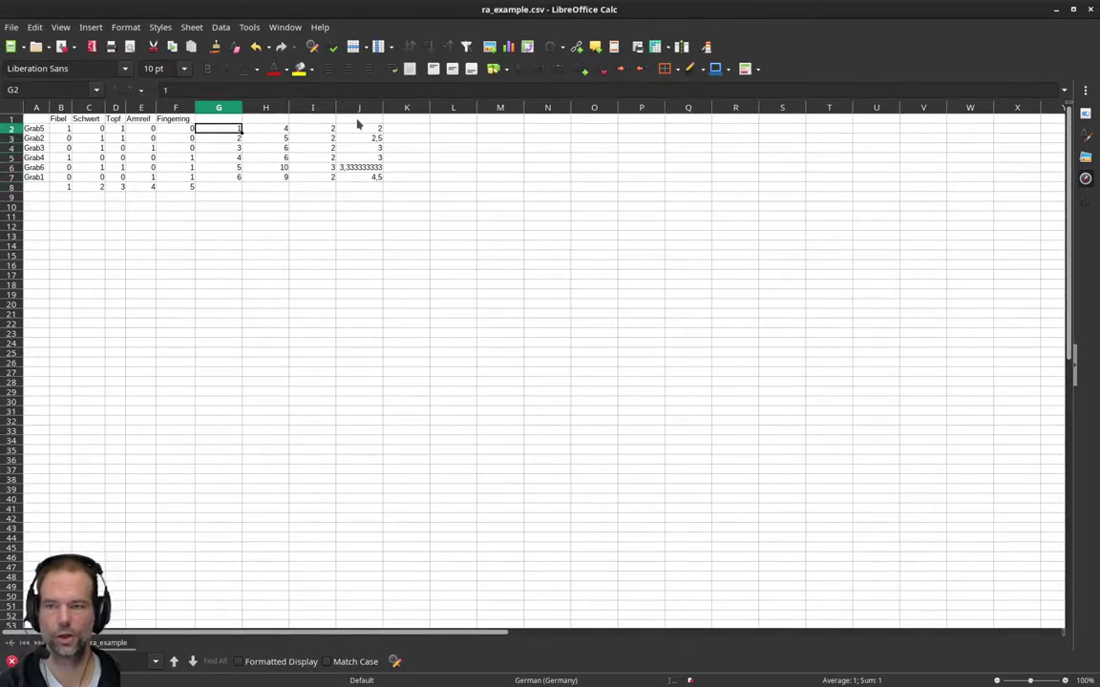
Review Grab5's weighted-sum formula in H2 and select cell B9 below the Fibel column.
key("Up")
key("Left")
key("Left")
key("Left")
key("Left")
key("Left")
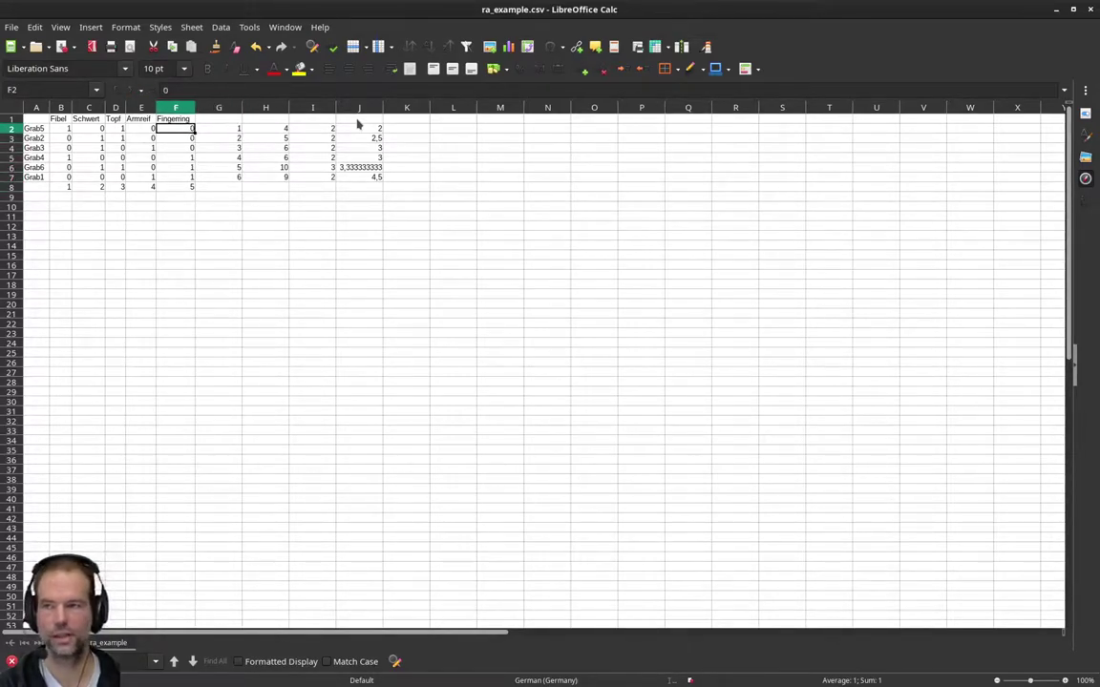
key("Down")
key("Down")
key("Down")
key("Down")
key("Down")
key("Down")
key("Down")
key("Down")
key("Down")
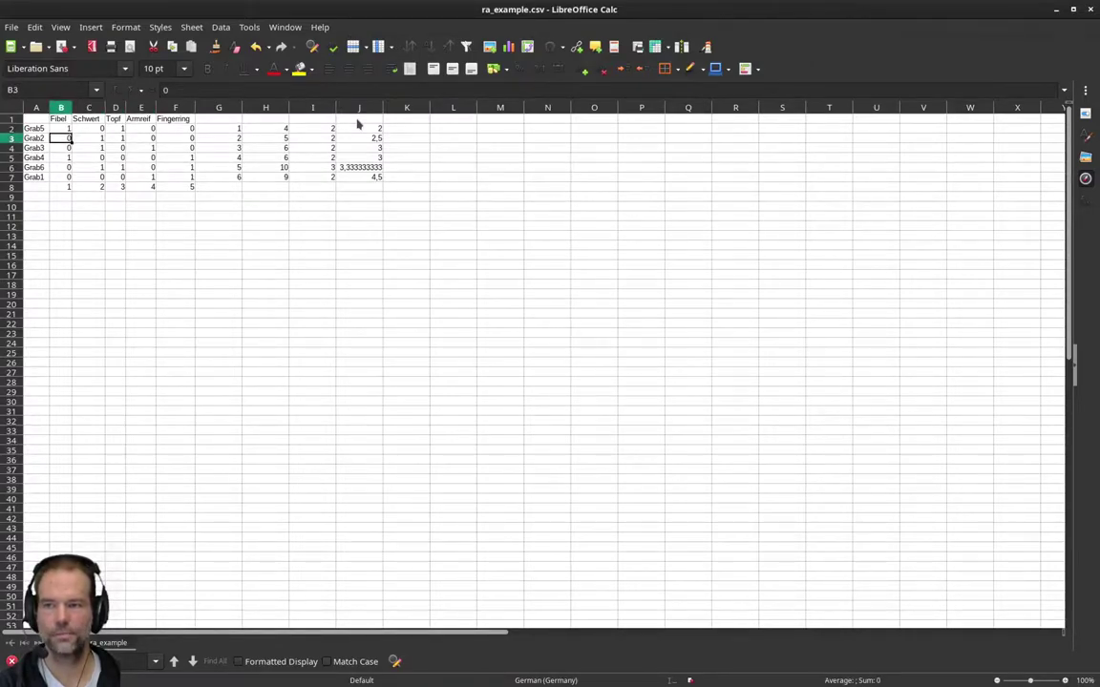
key("Up")
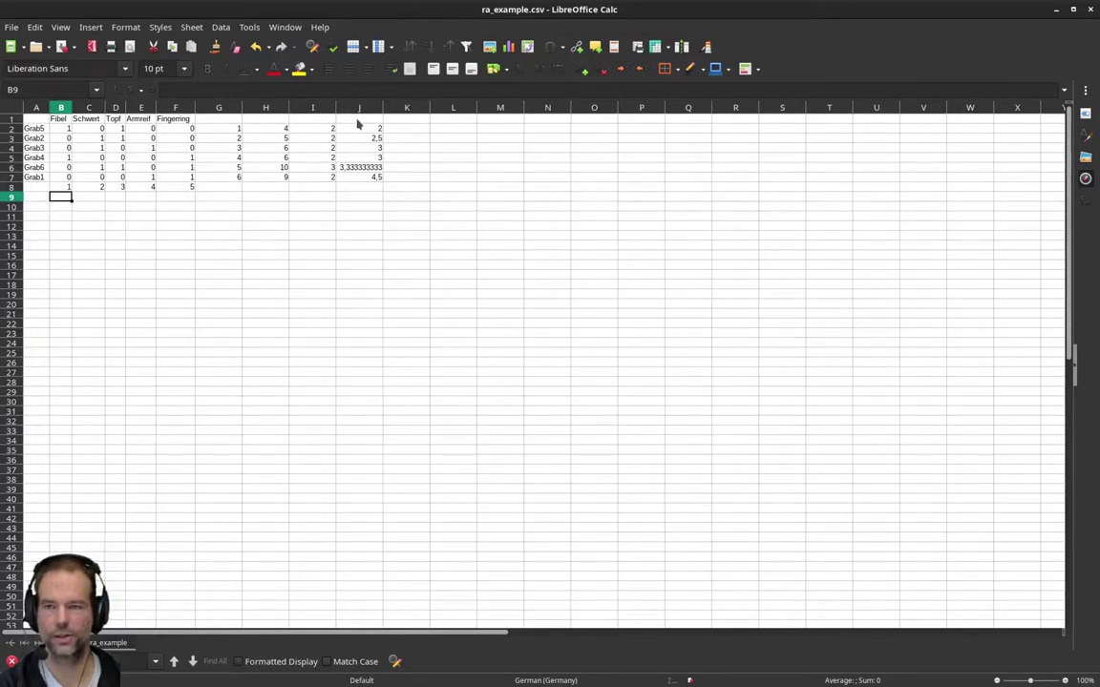
left_click(270, 129)
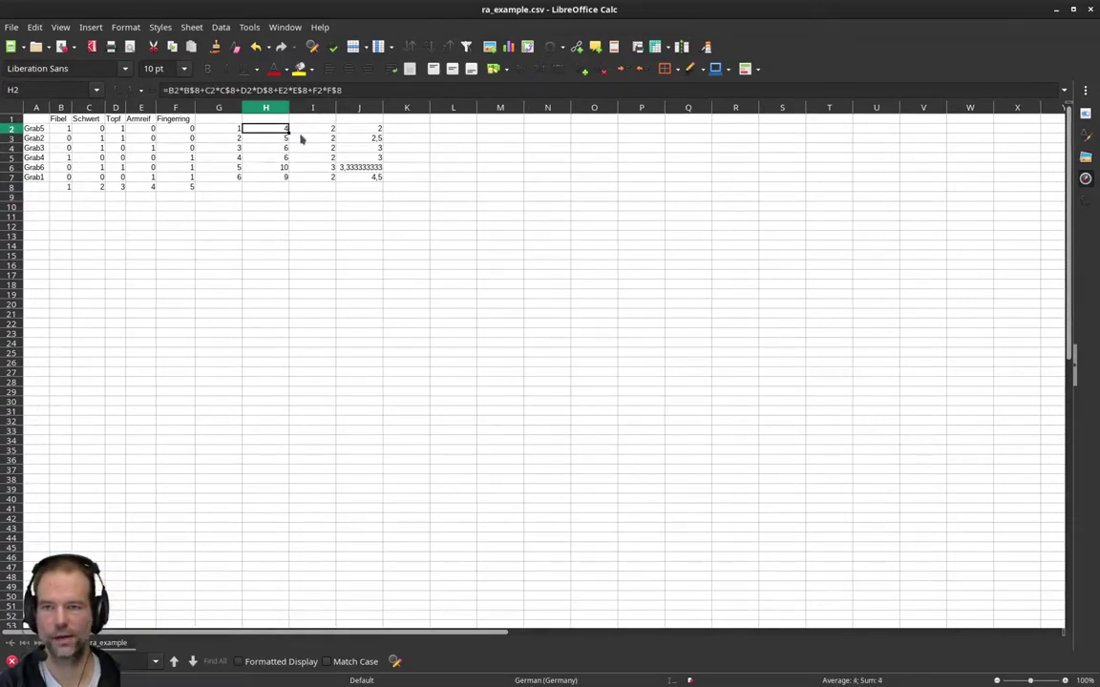
left_click(69, 198)
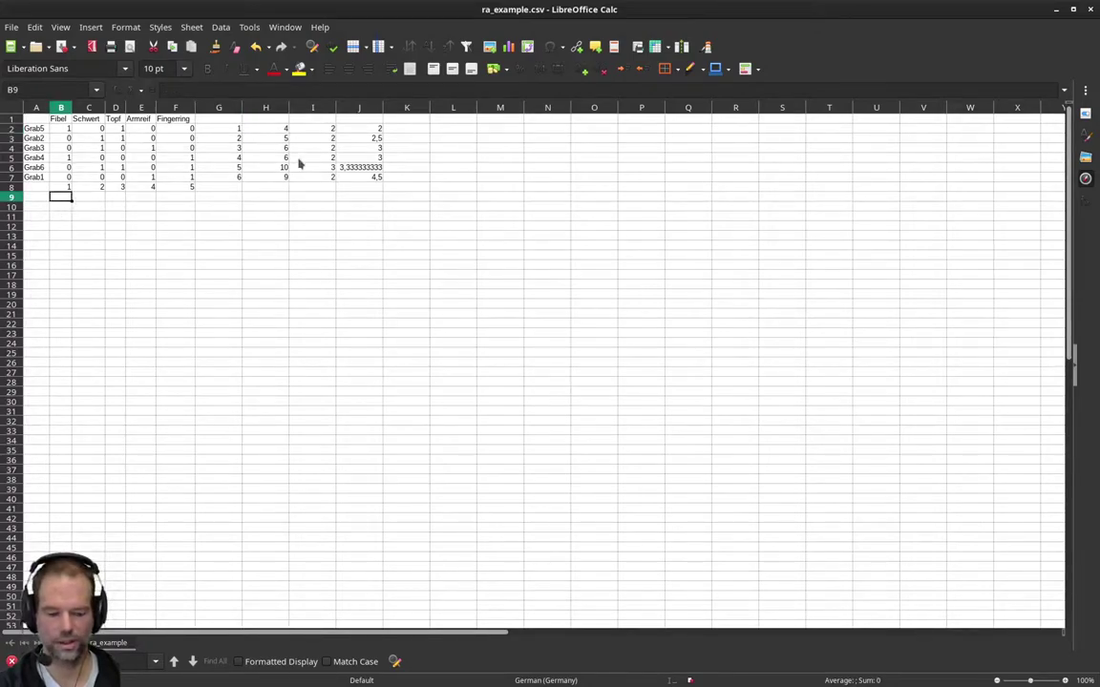
type("=")
key("Up")
key("Up")
key("Up")
key("Up")
key("Up")
key("Up")
key("Up")
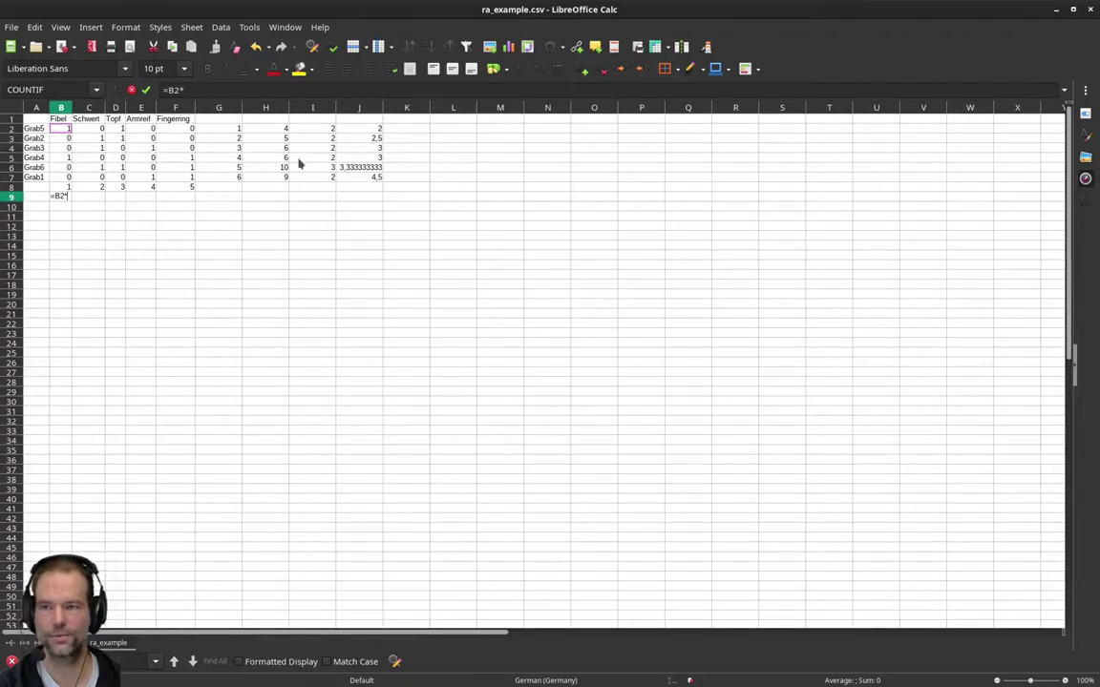
type("*")
key("Right")
key("Right")
key("Right")
key("Right")
key("Right")
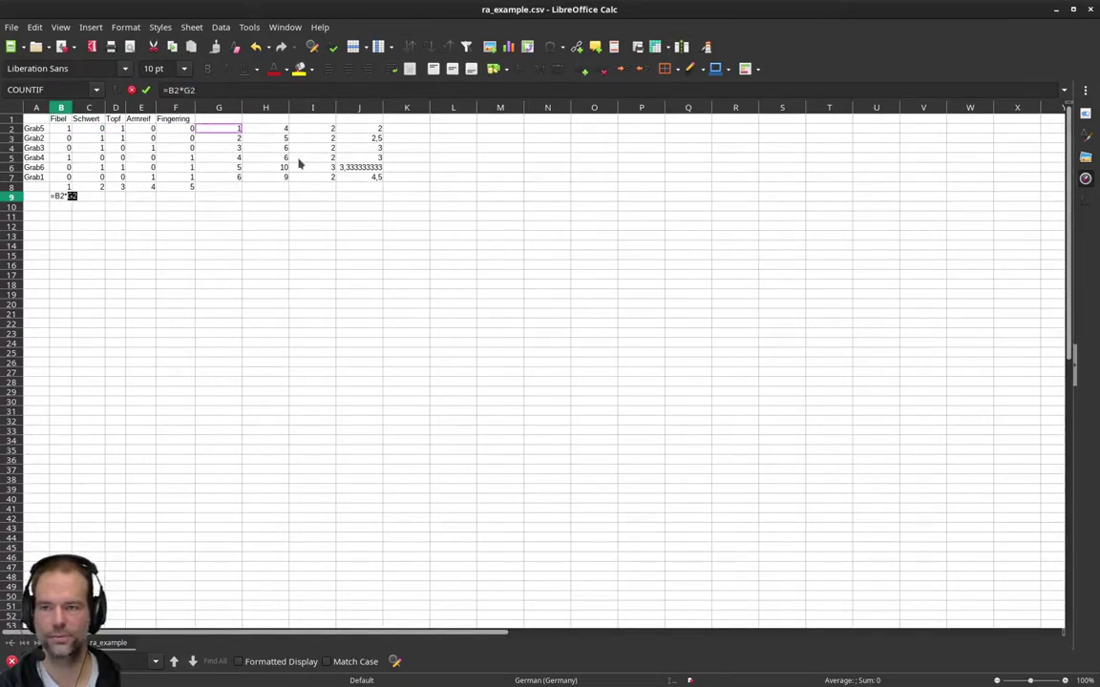
type("+")
key("Down")
key("Left")
key("Left")
key("Left")
key("Left")
key("Left")
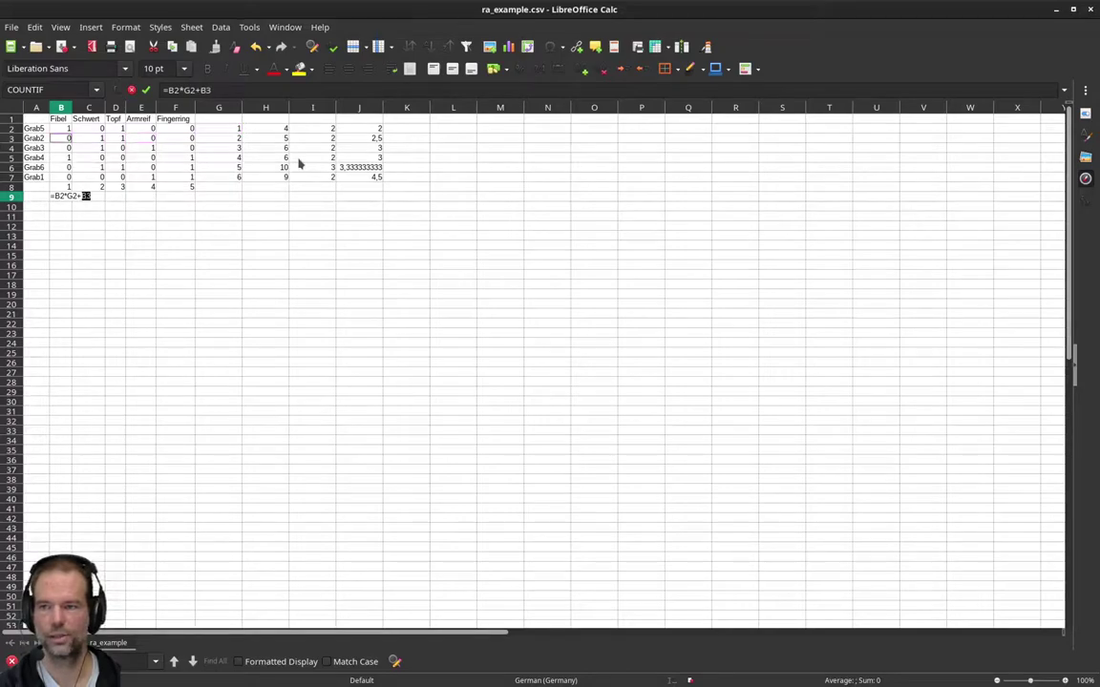
type("*")
key("Right")
key("Right")
key("Right")
key("Right")
key("Right")
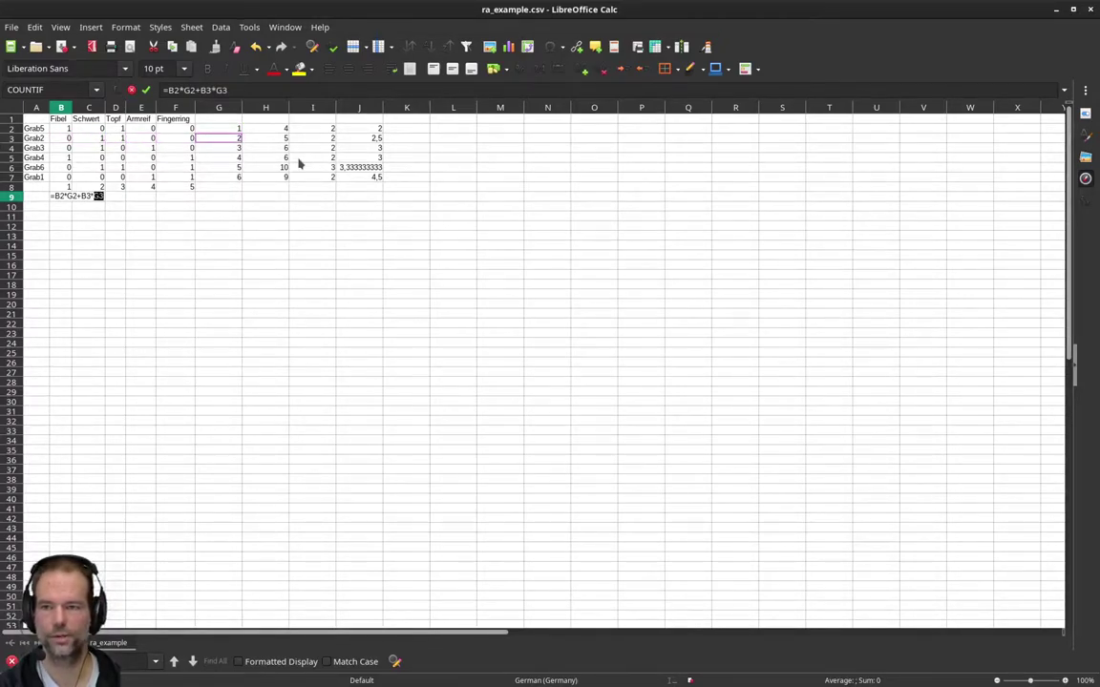
type("+")
key("Down")
key("Left")
key("Left")
key("Left")
key("Left")
key("Left")
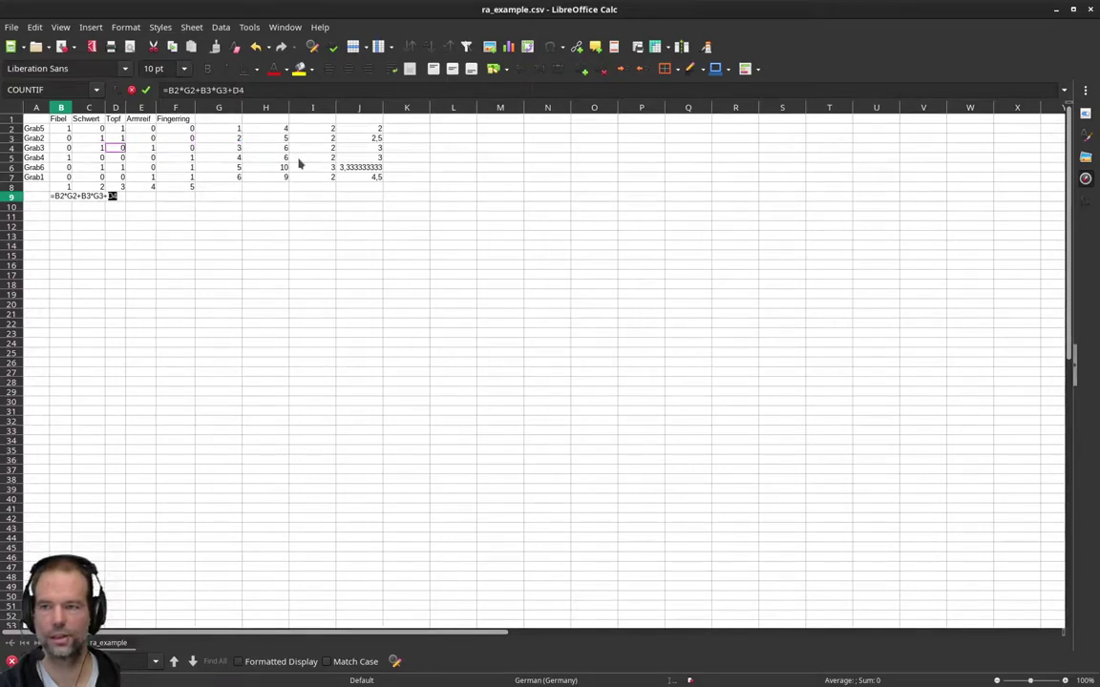
type("*")
key("Right")
key("Right")
key("Right")
key("Right")
key("Right")
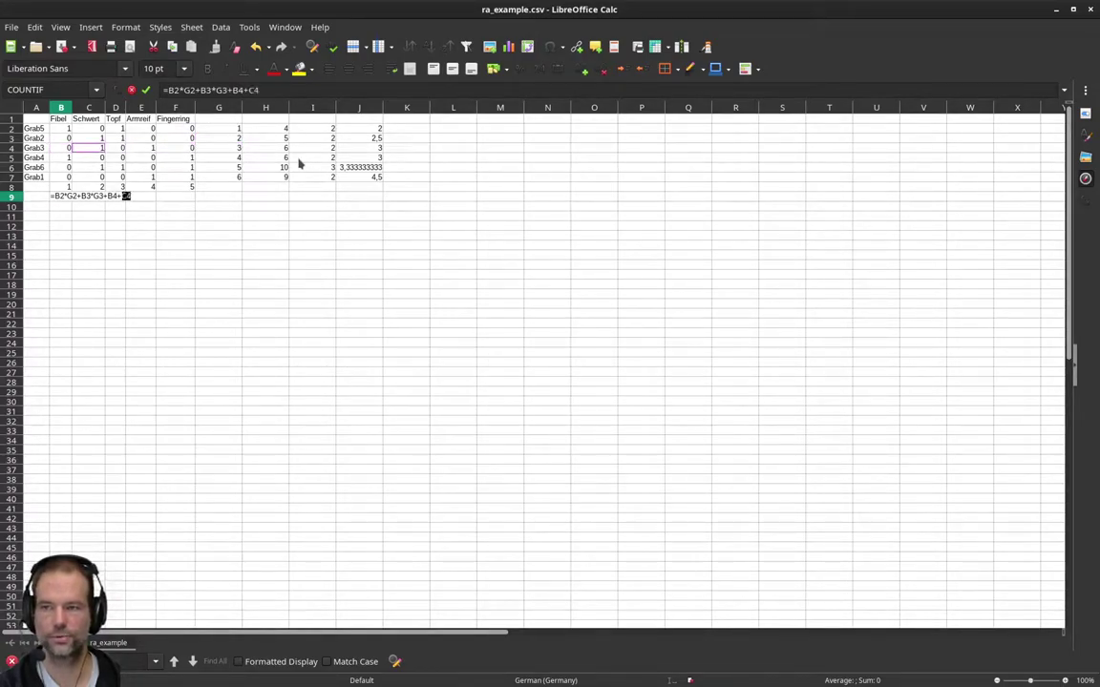
type("+")
key("Down")
key("Left")
key("Left")
key("Left")
key("Left")
key("Left")
type("+")
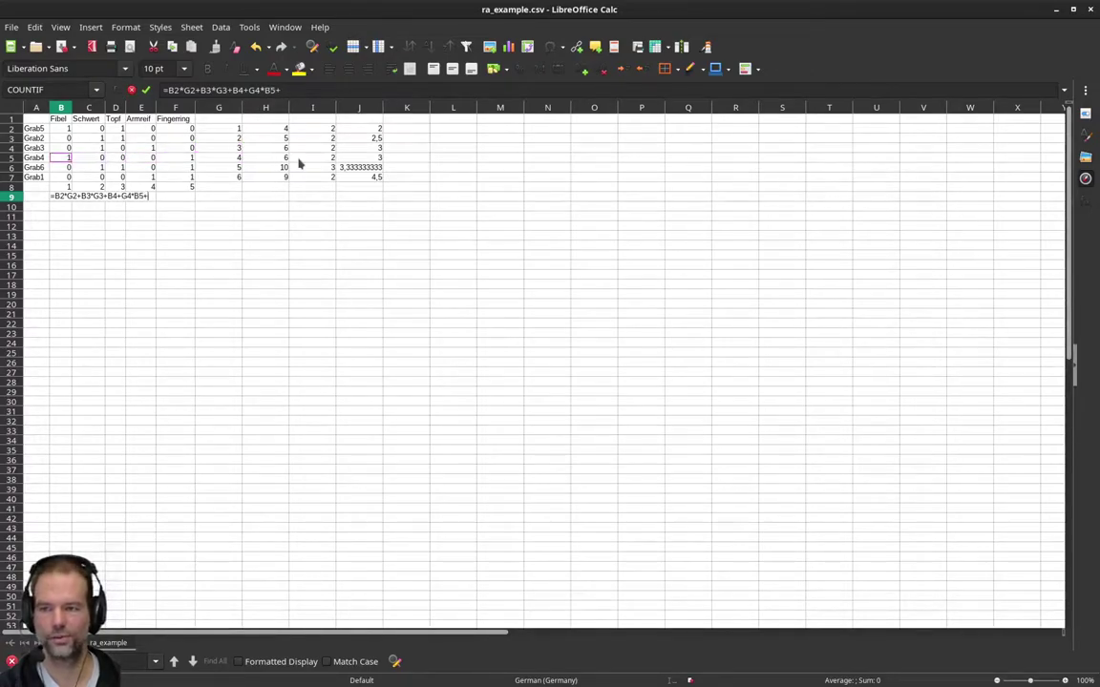
key("Up")
key("Down")
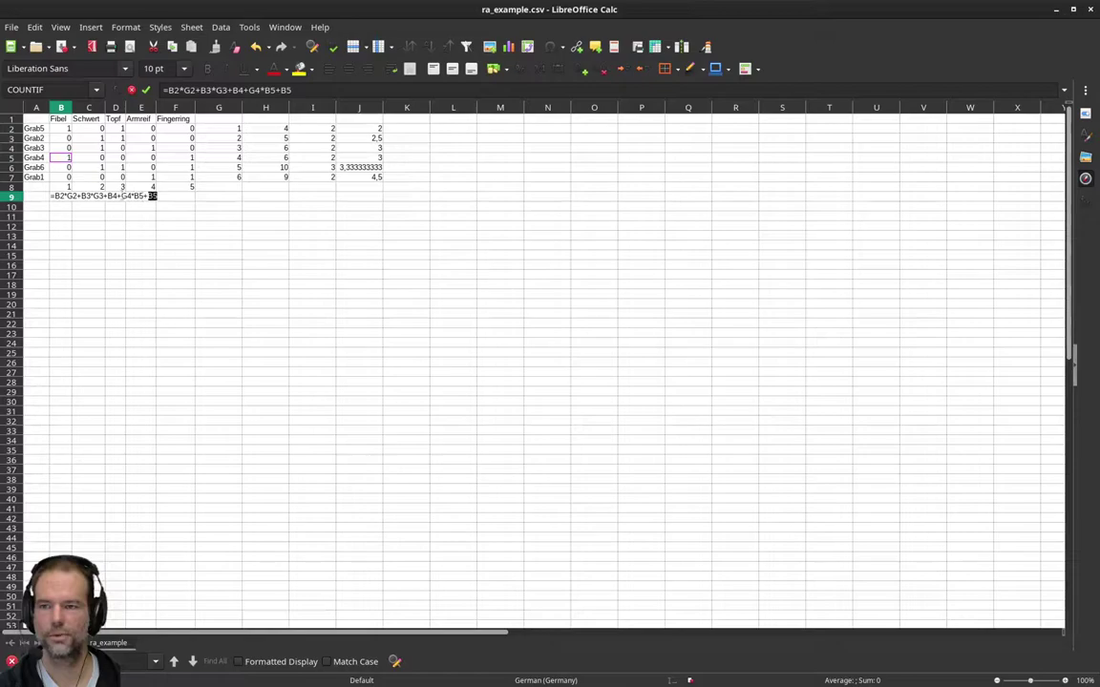
key("Escape")
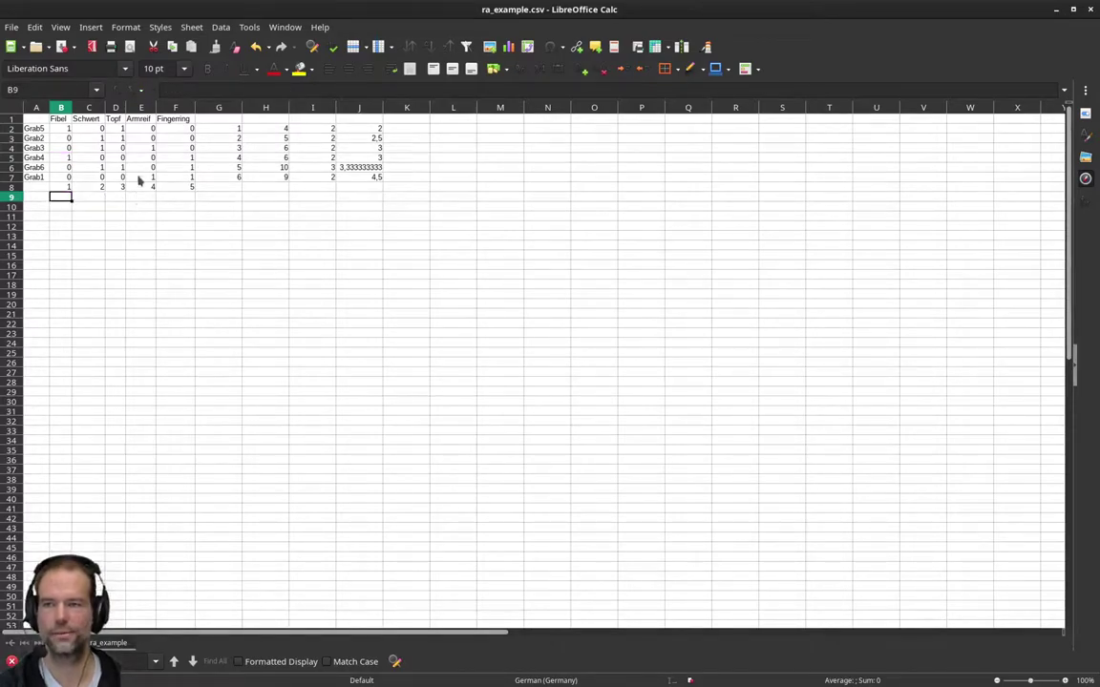
Enter the Fibel column's weighted sum of grave positions in B9 as =B2*G2+B3*G3+B4*G4+B5*G5+B6*G6+B7*G7.
key("Up")
key("Down")
type("=")
key("Up")
key("Up")
key("Up")
key("Up")
key("Up")
key("Up")
key("Up")
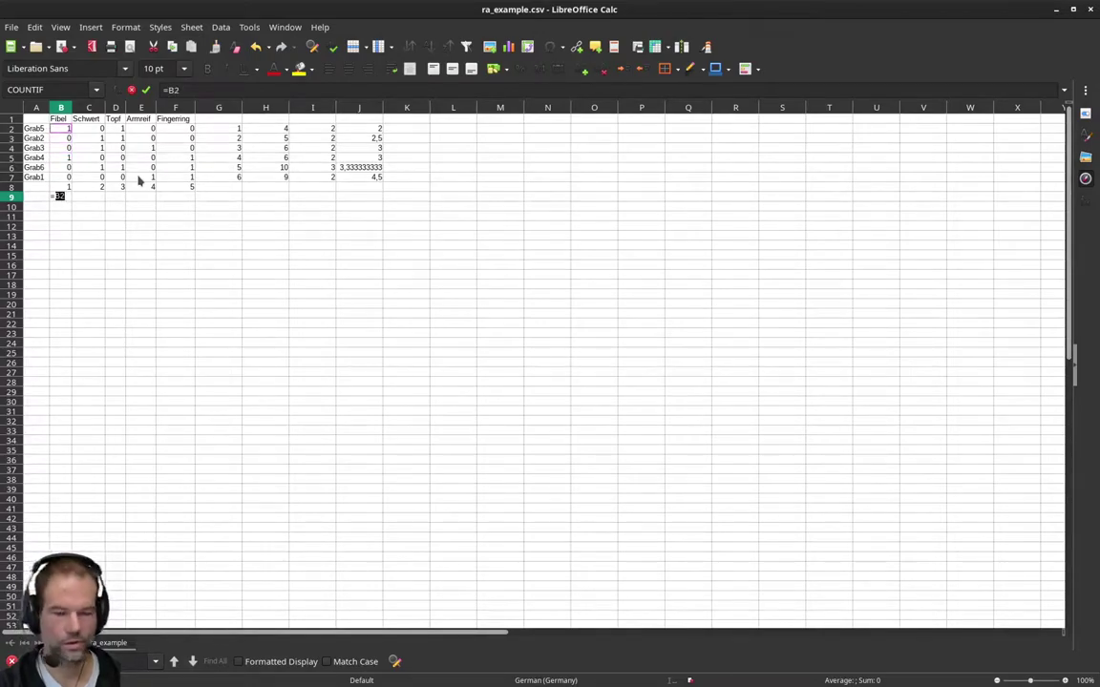
type("*")
key("Right")
key("Right")
key("Right")
key("Right")
key("Right")
key("Right")
key("Right")
key("Left")
key("Left")
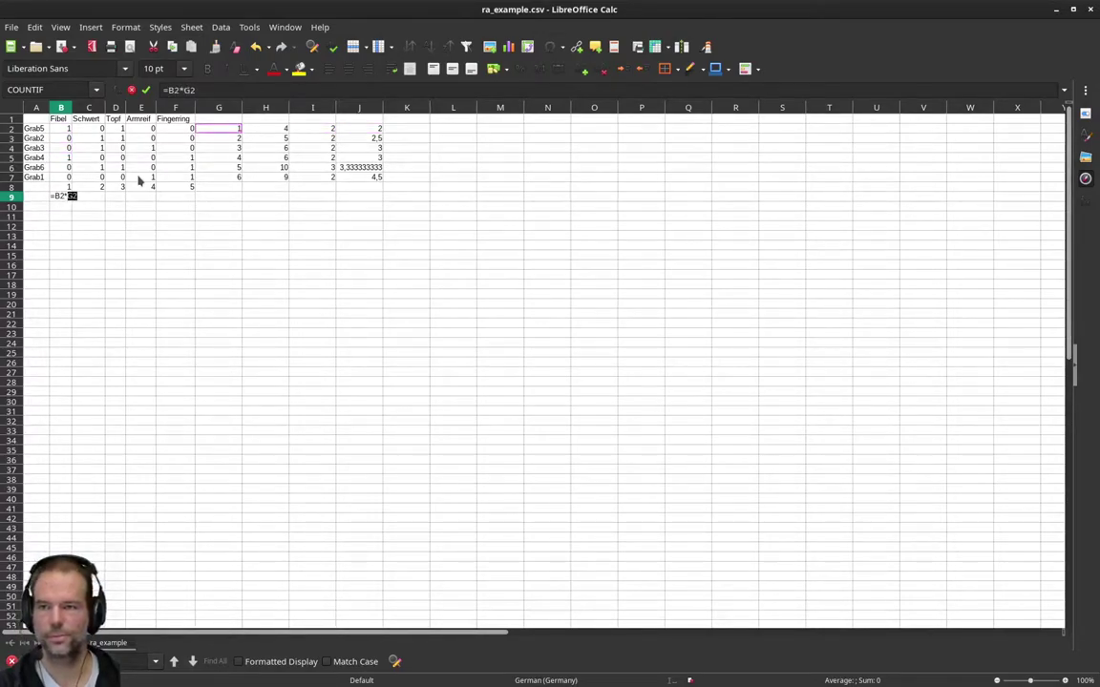
type("+")
key("Left")
key("Left")
key("Left")
key("Left")
key("Left")
key("Down")
type("*")
key("Right")
key("Right")
key("Right")
key("Right")
key("Right")
type("+")
key("Left")
key("Left")
key("Left")
key("Left")
key("Left")
key("Down")
type("*")
key("Right")
key("Right")
key("Right")
key("Right")
key("Right")
type("+")
key("Left")
key("Left")
key("Left")
key("Left")
key("Left")
key("Down")
type("*")
key("Right")
key("Right")
key("Right")
key("Right")
key("Right")
type("+")
key("Left")
key("Left")
key("Left")
key("Left")
key("Left")
key("Down")
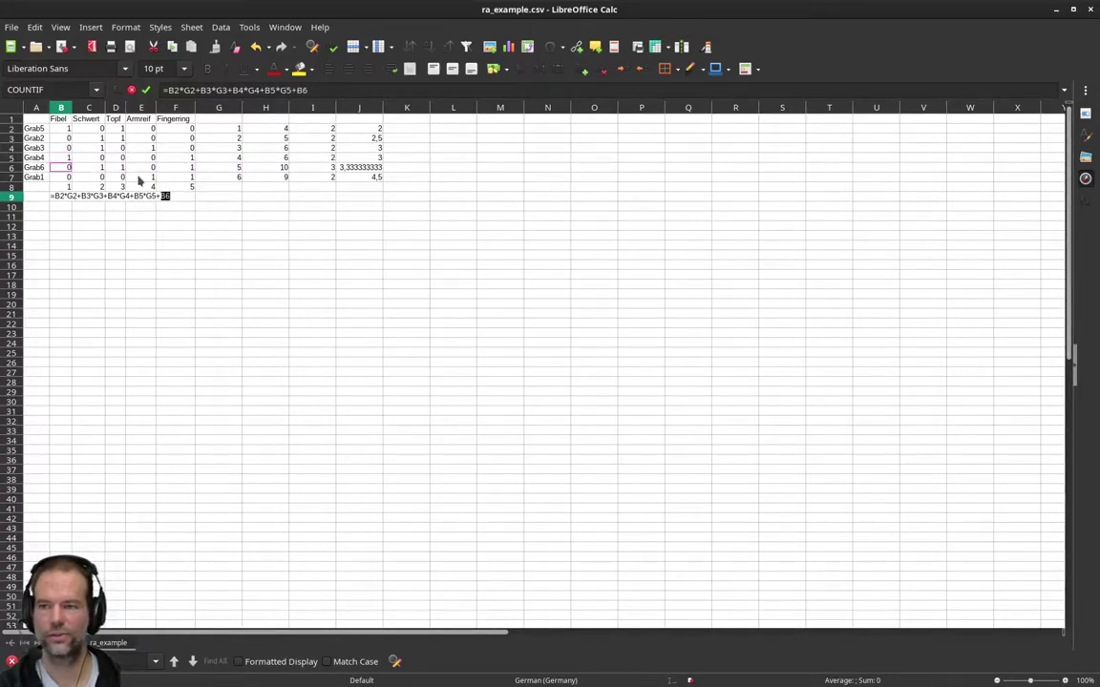
type("*")
key("Right")
key("Right")
key("Right")
key("Right")
key("Right")
key("Right")
key("Left")
type("+")
key("Down")
key("Left")
key("Left")
key("Left")
key("Left")
key("Left")
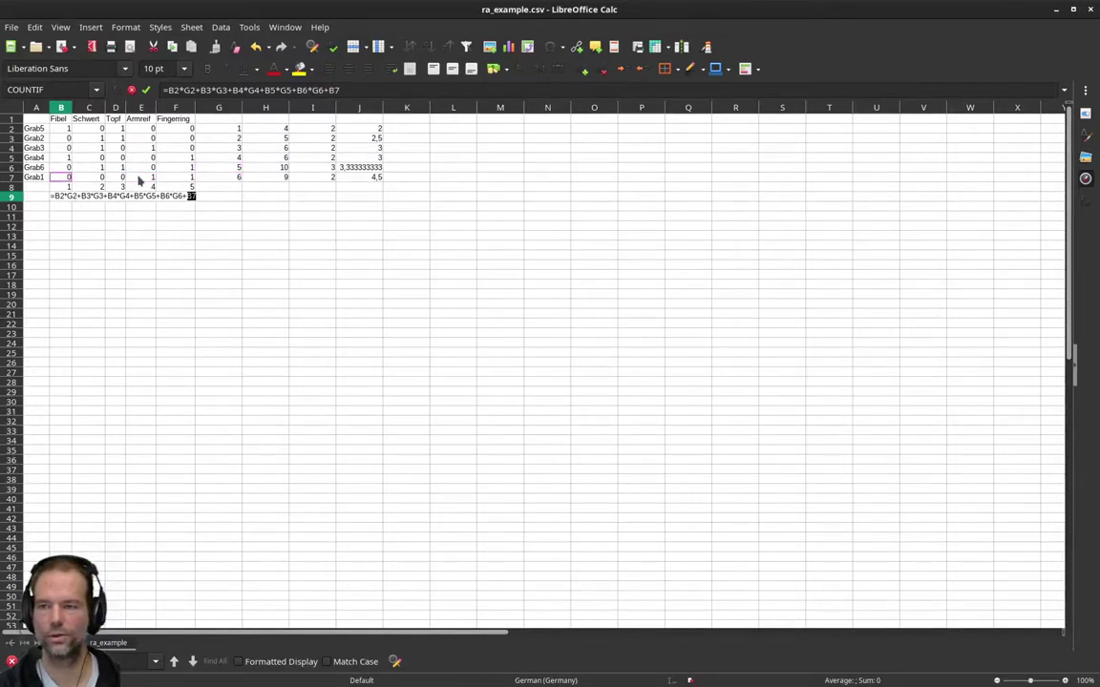
type("*")
key("Right")
key("Right")
key("Right")
key("Right")
key("Right")
key("Right")
key("Left")
key("Return")
key("Up")
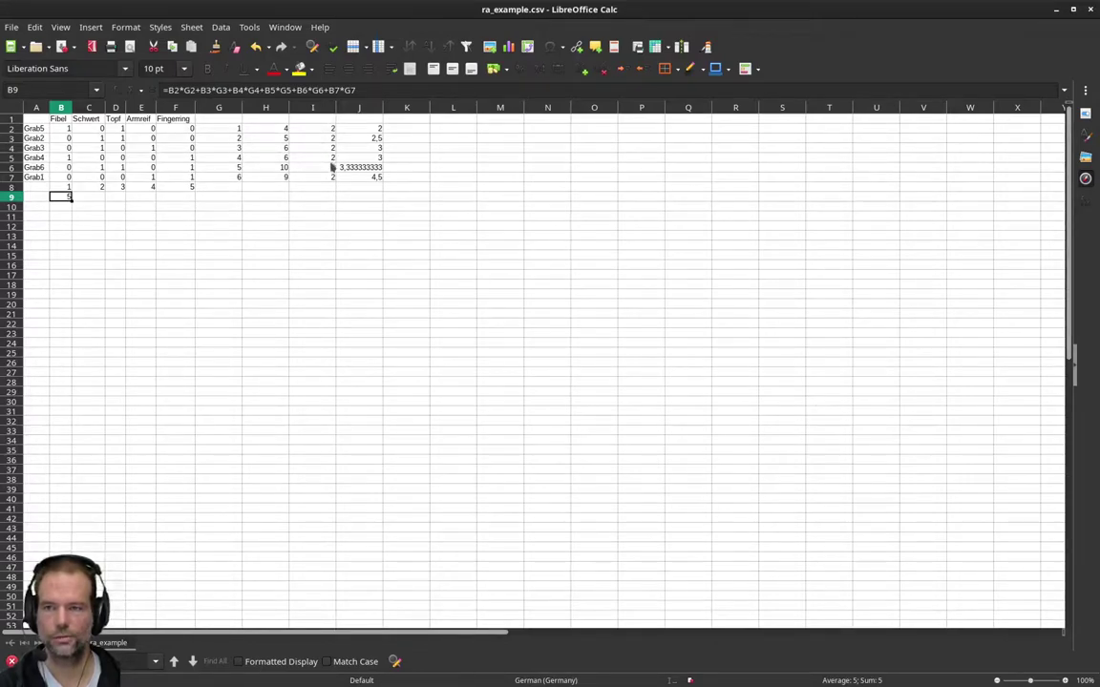
Make the column G references in the Fibel weighted sum in B9 column-absolute, from $G2 through $G7.
left_click(269, 128)
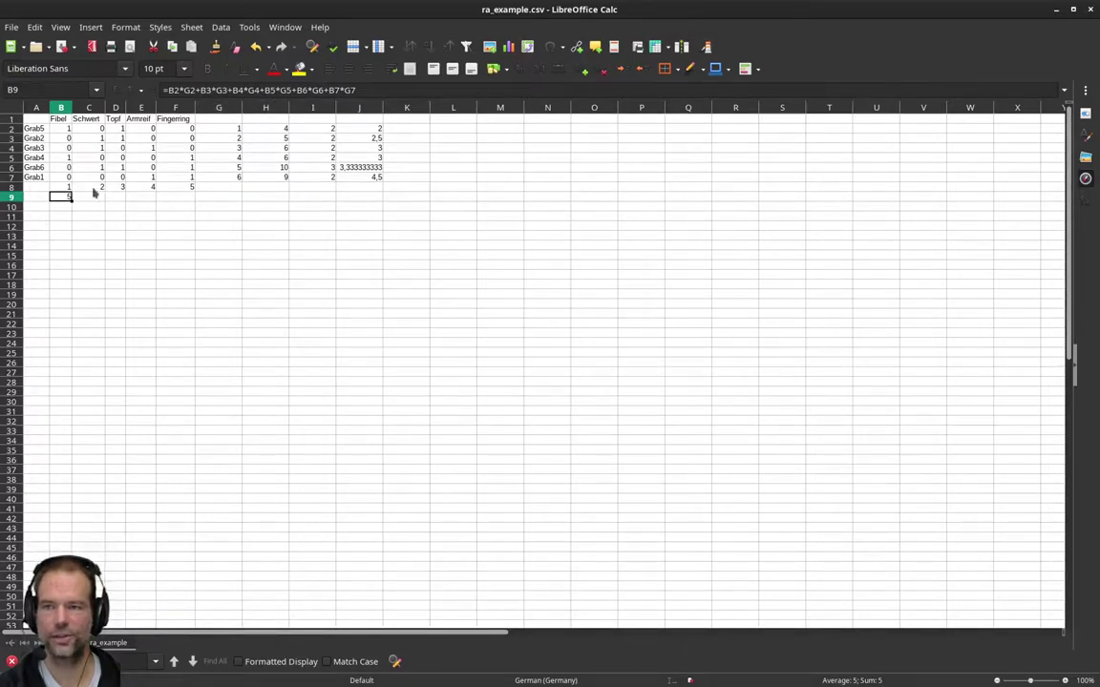
left_click(180, 90)
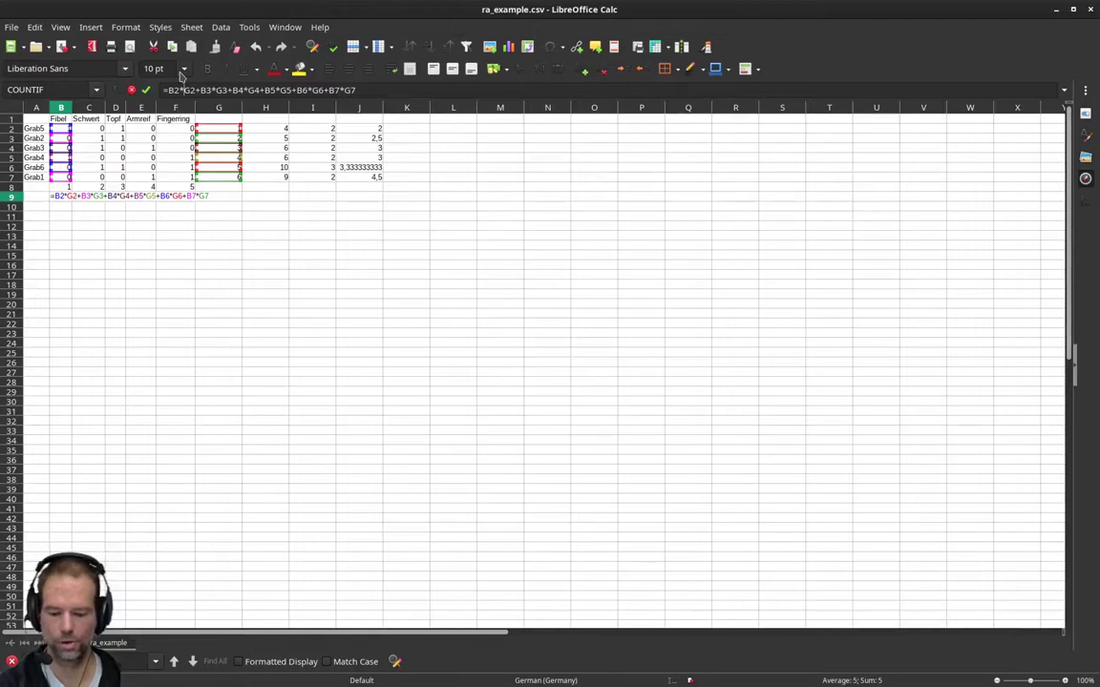
type("$")
type("$")
type("$")
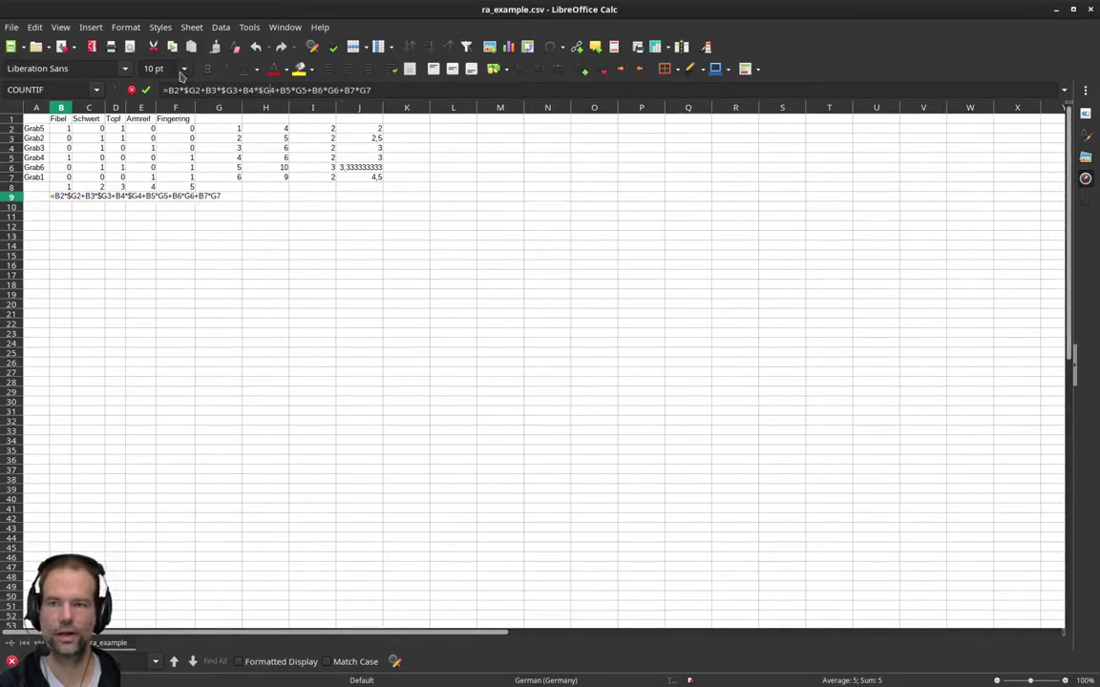
type("$")
key("Right")
key("Right")
key("Right")
key("Right")
key("Right")
key("Right")
type("$")
key("Right")
key("Right")
key("Right")
key("Right")
key("Right")
key("Right")
type("$")
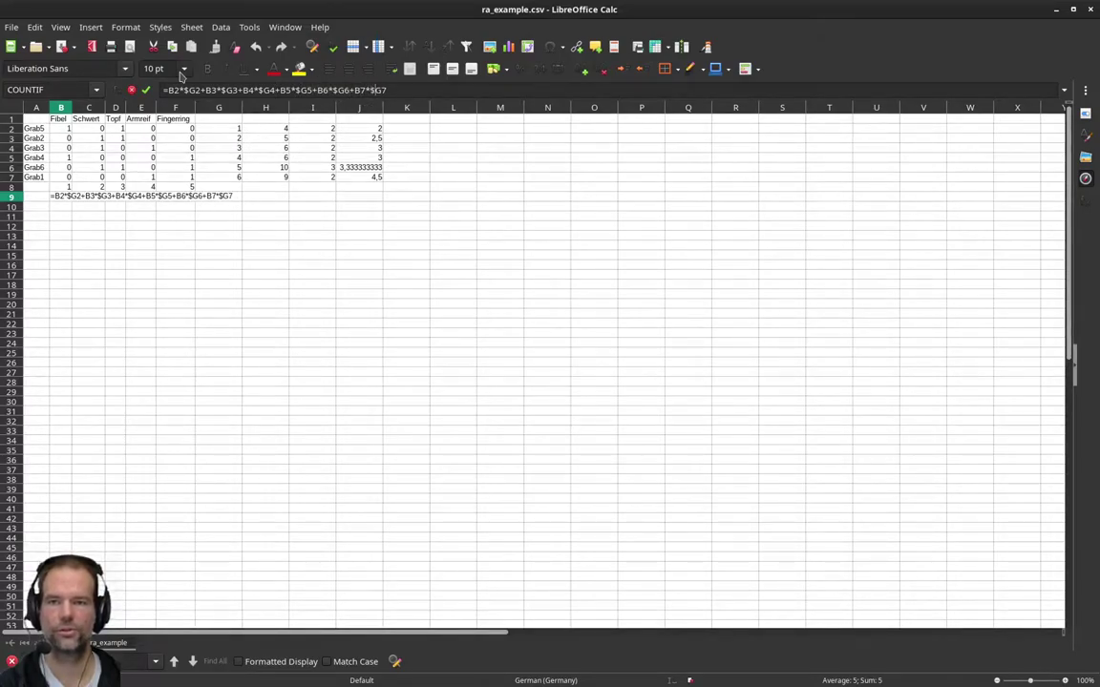
key("Return")
Copy the weighted-sum formula from B9 across the other artefact columns in C9:F9.
key("Up")
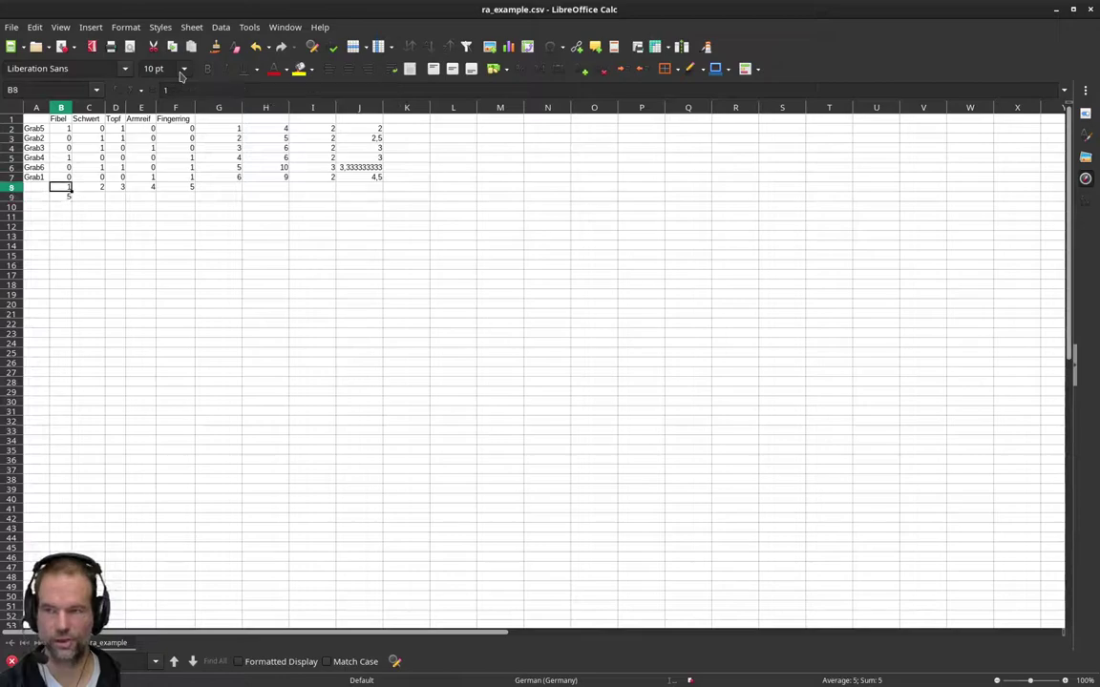
key("shift+Right")
key("shift+Right")
key("shift+Right")
key("shift+Right")
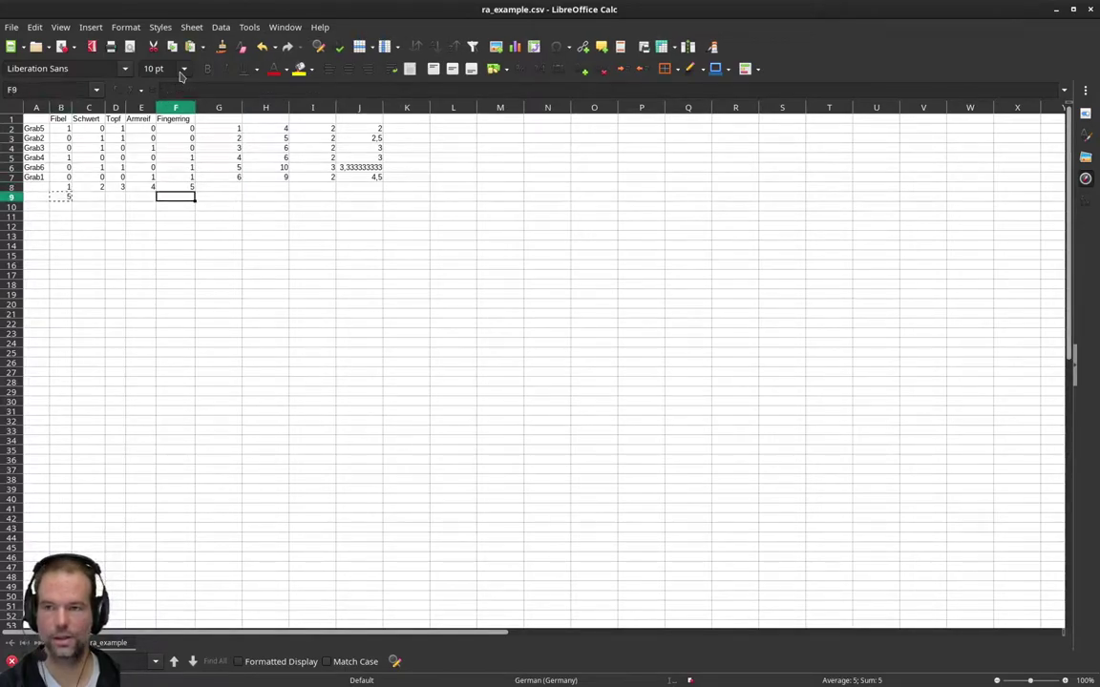
key("ctrl+v")
key("Return")
key("Right")
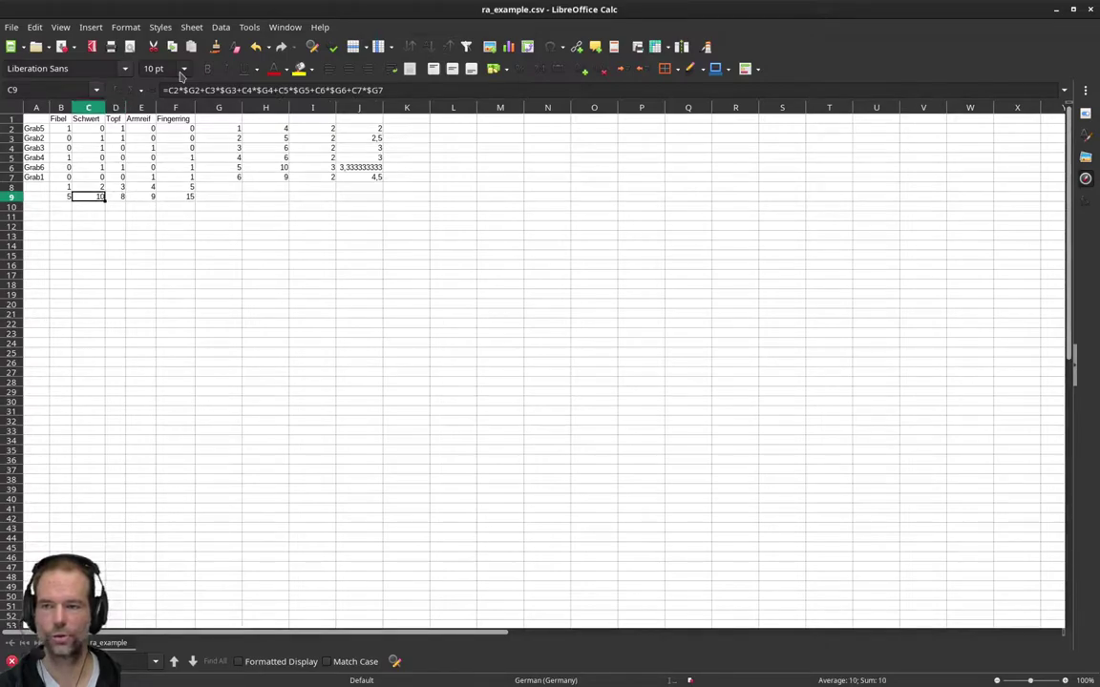
Check the copied weighted-sum formulas across row 9 for each artefact column.
key("Right")
key("Right")
key("Right")
key("Right")
key("Left")
key("Left")
key("Left")
key("Left")
key("Left")
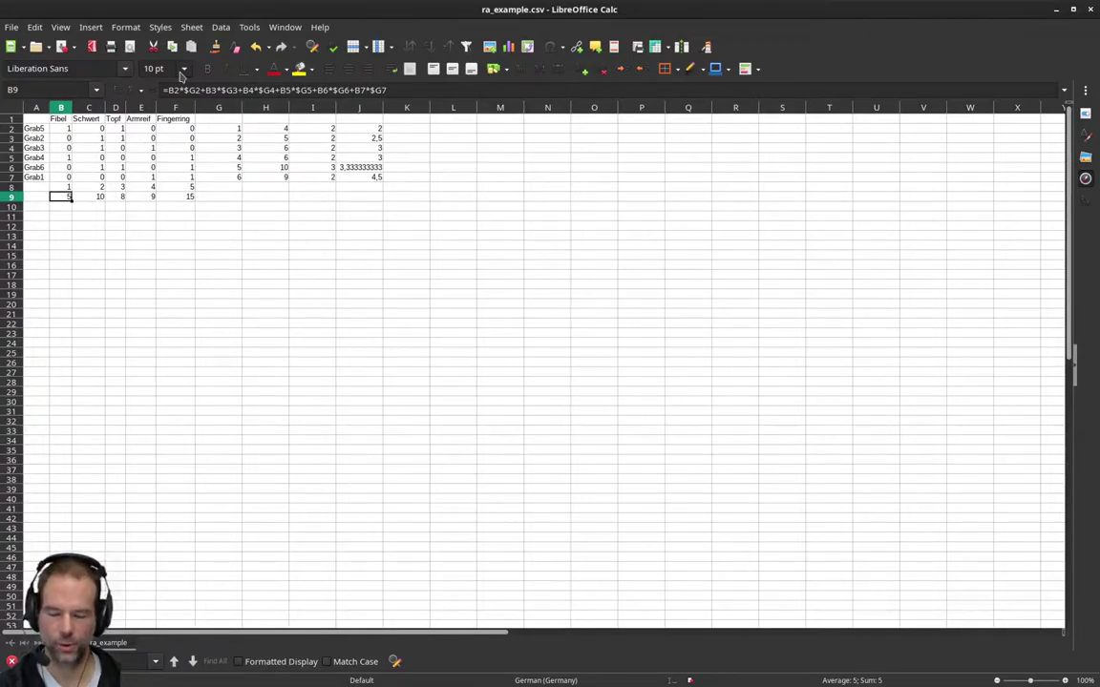
Count the graves containing a Fibel in B10 with =COUNTIF(B2:B7;">0").
key("Down")
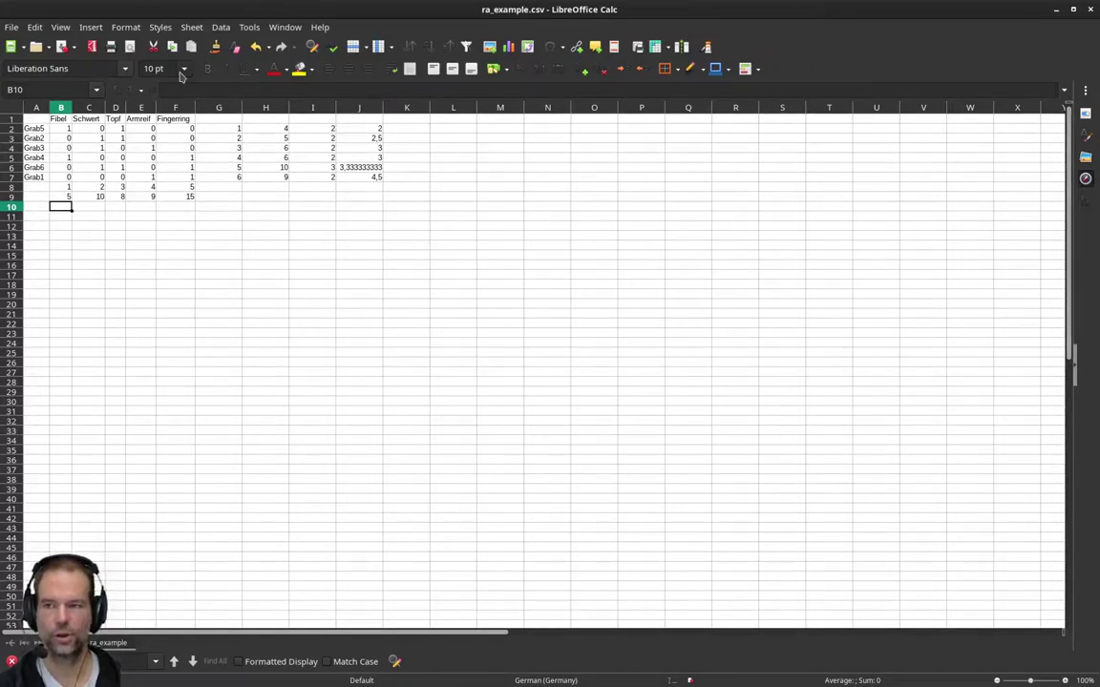
type("=c")
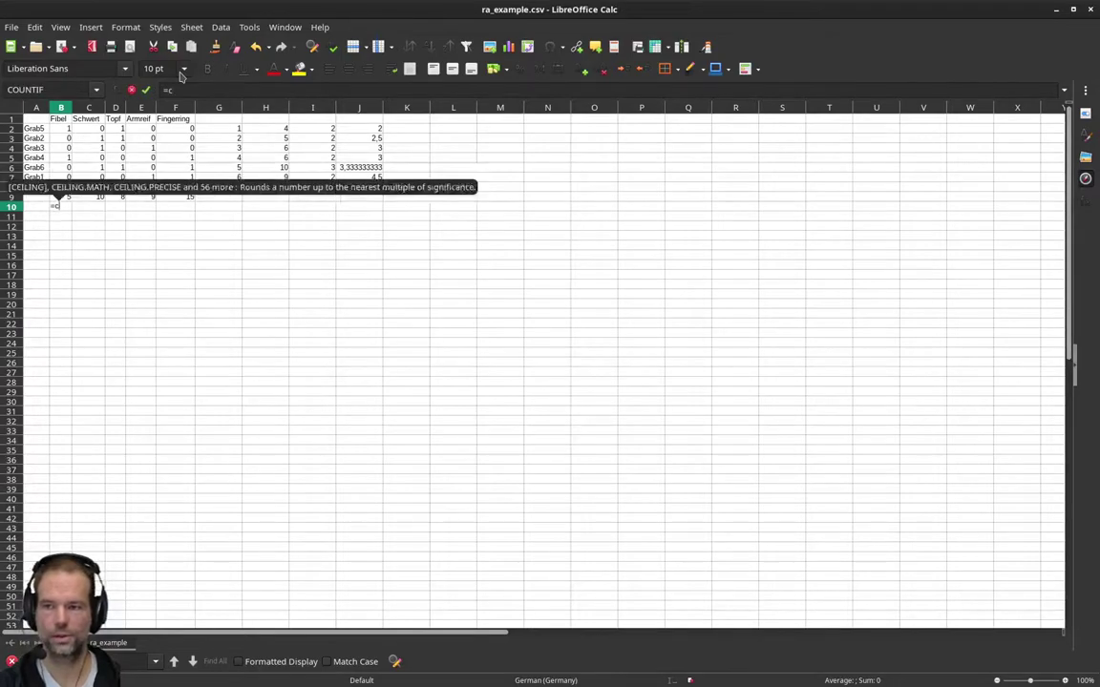
type("ountif(")
left_click_drag(70, 183, 69, 125)
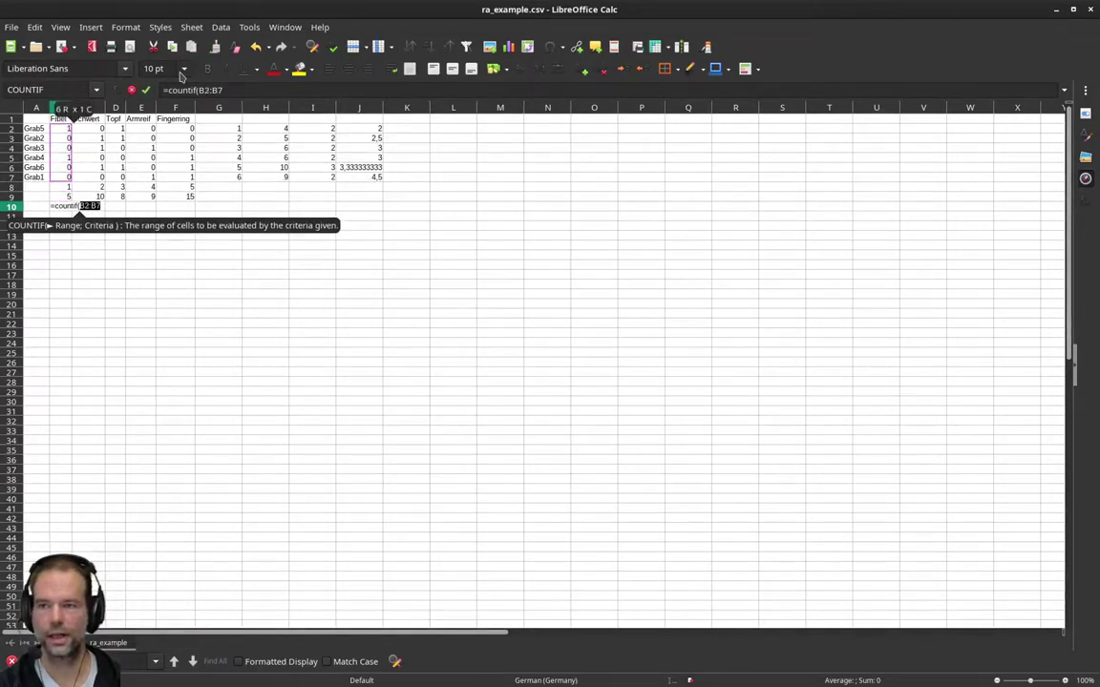
type(";")
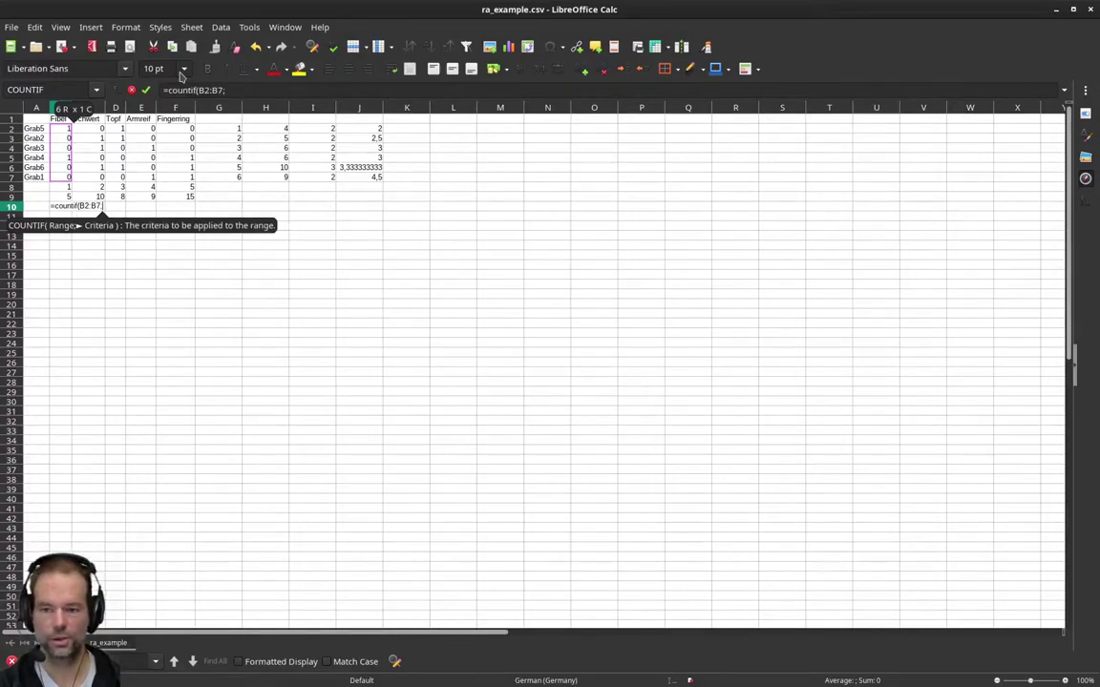
type("\"")
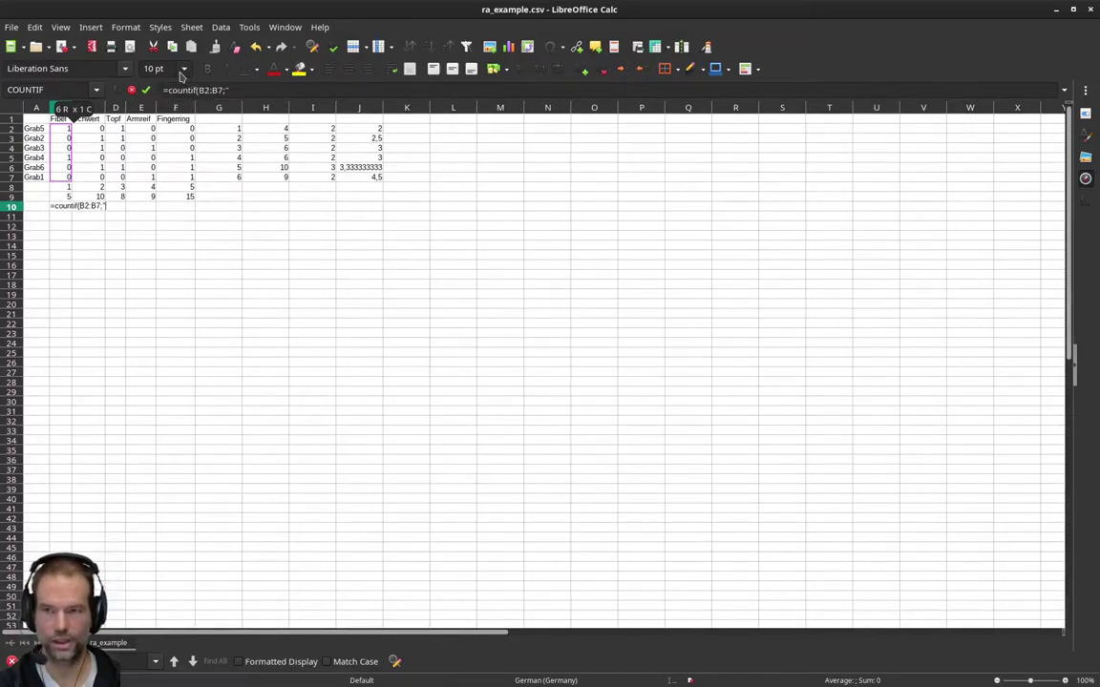
type(">0\"")
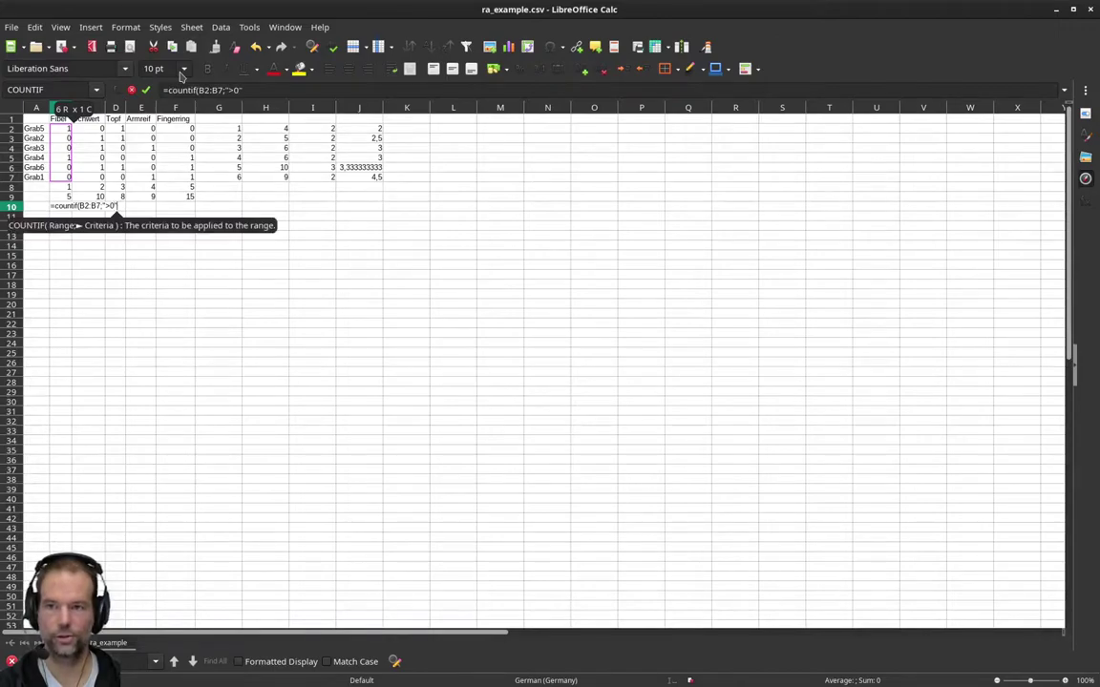
type(")")
key("Return")
Copy the COUNTIF formula from B10 to the remaining artefact columns in C10:F10.
key("Up")
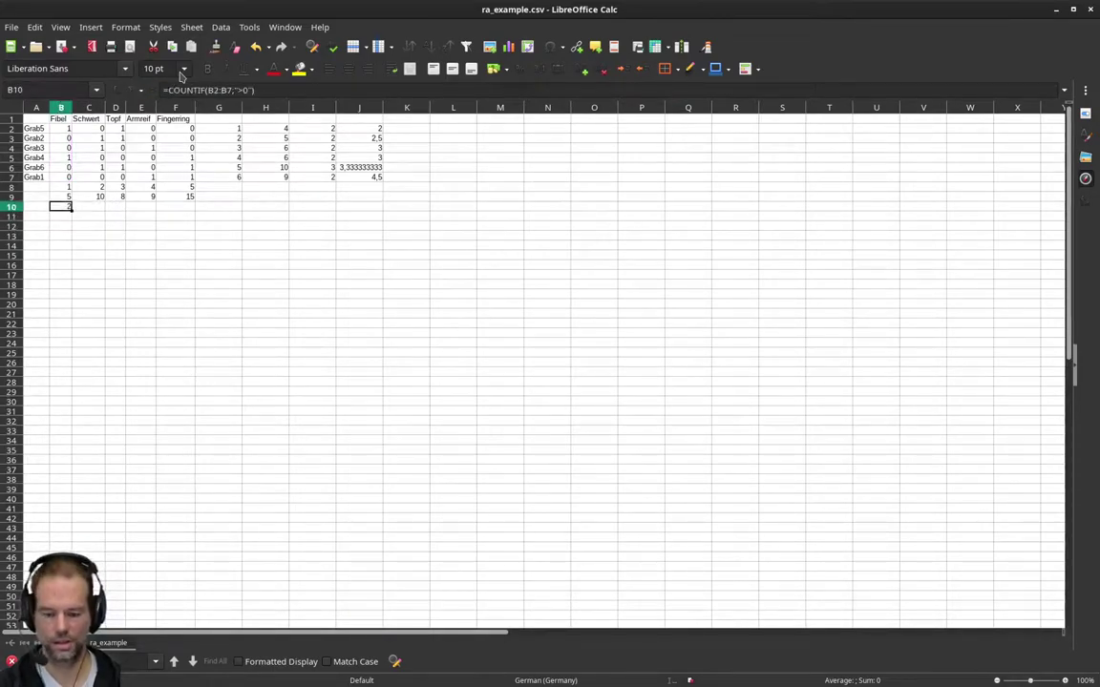
key("Right")
key("shift+Right")
key("shift+Right")
key("shift+Right")
key("Return")
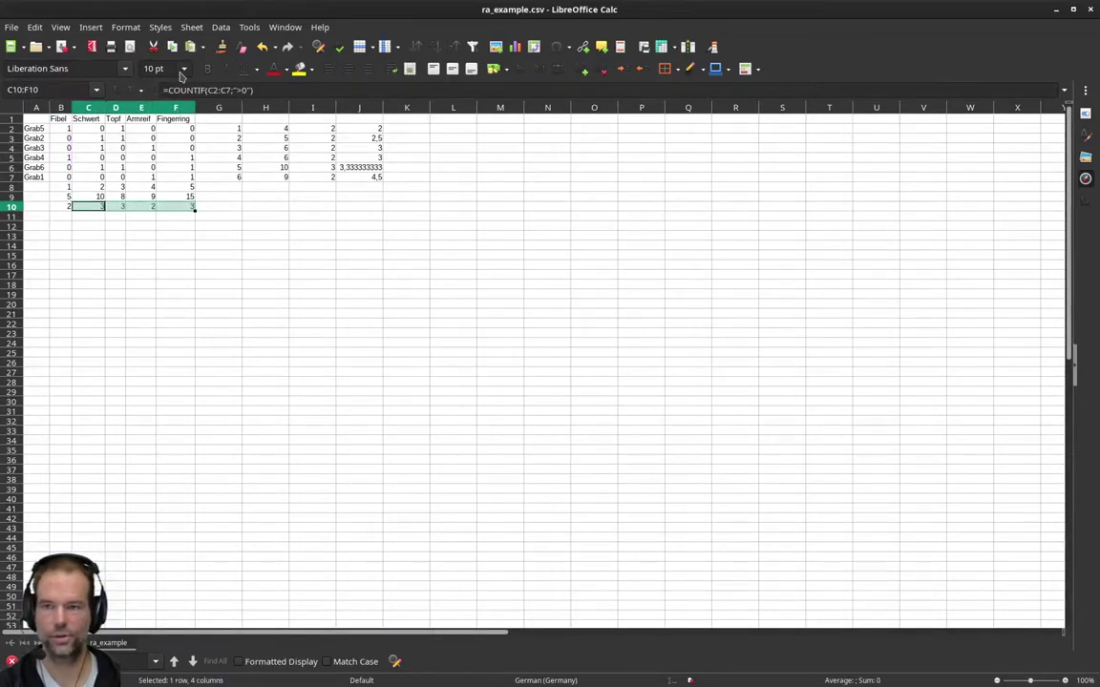
Enter the Fibel column's mean grave position in B11 as =B9/B10.
key("Left")
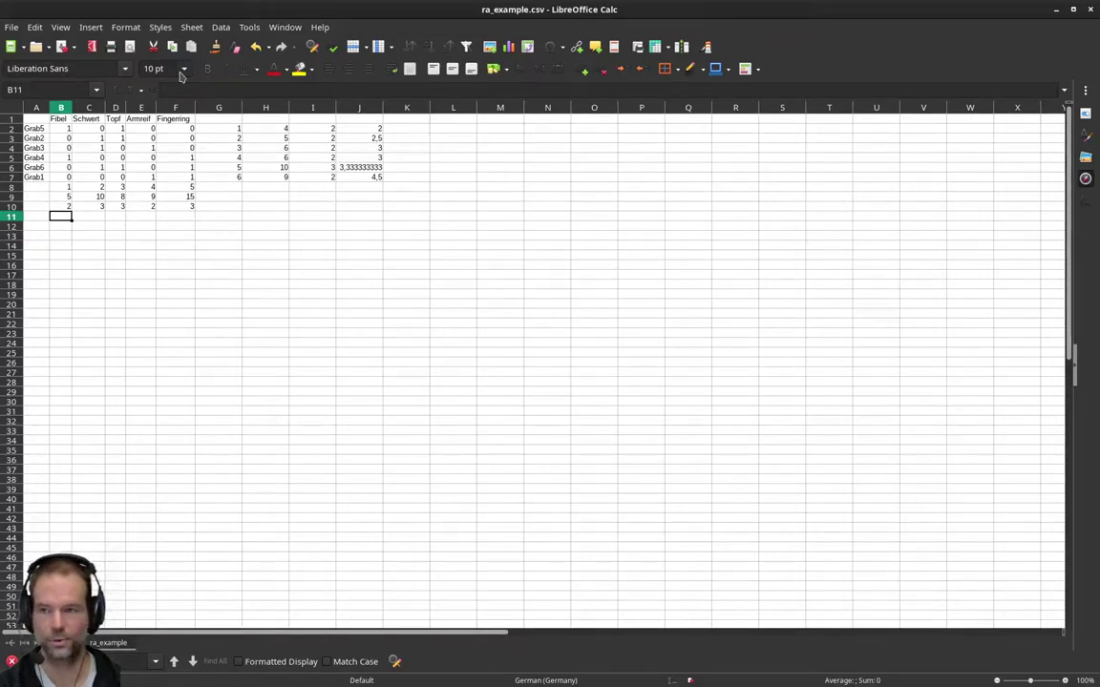
type("=B9/")
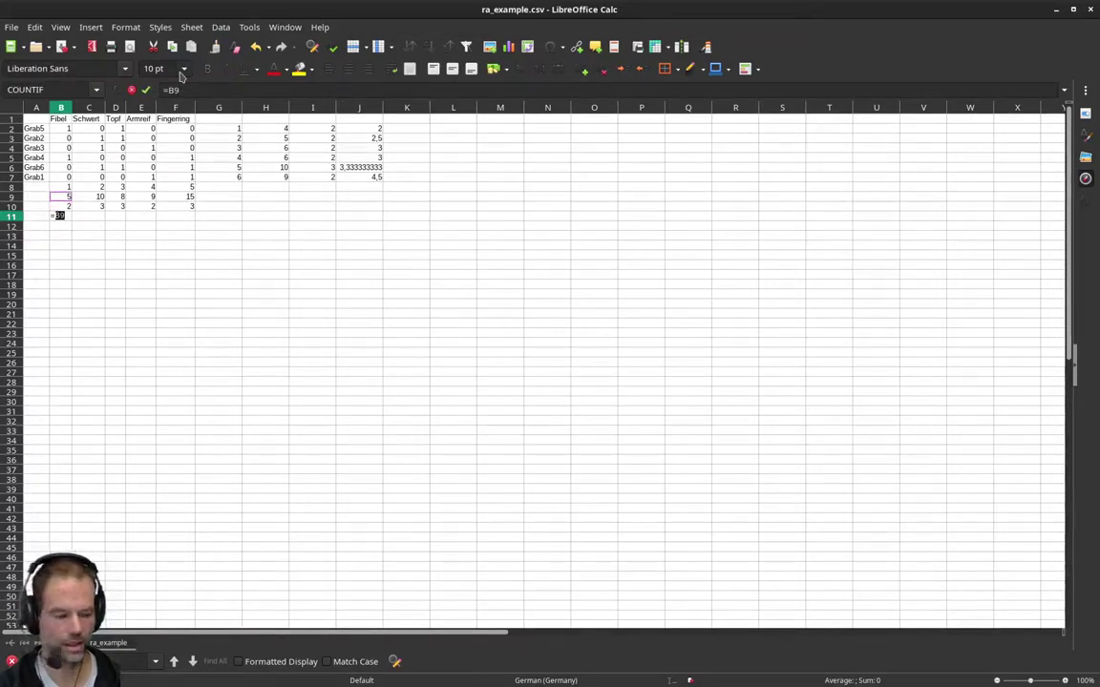
key("Up")
key("Return")
Copy the mean formula from B11 across B11:F11, accepting the overwrite of existing data.
key("Up")
key("shift+Right")
key("shift+Right")
key("shift+Right")
key("shift+Right")
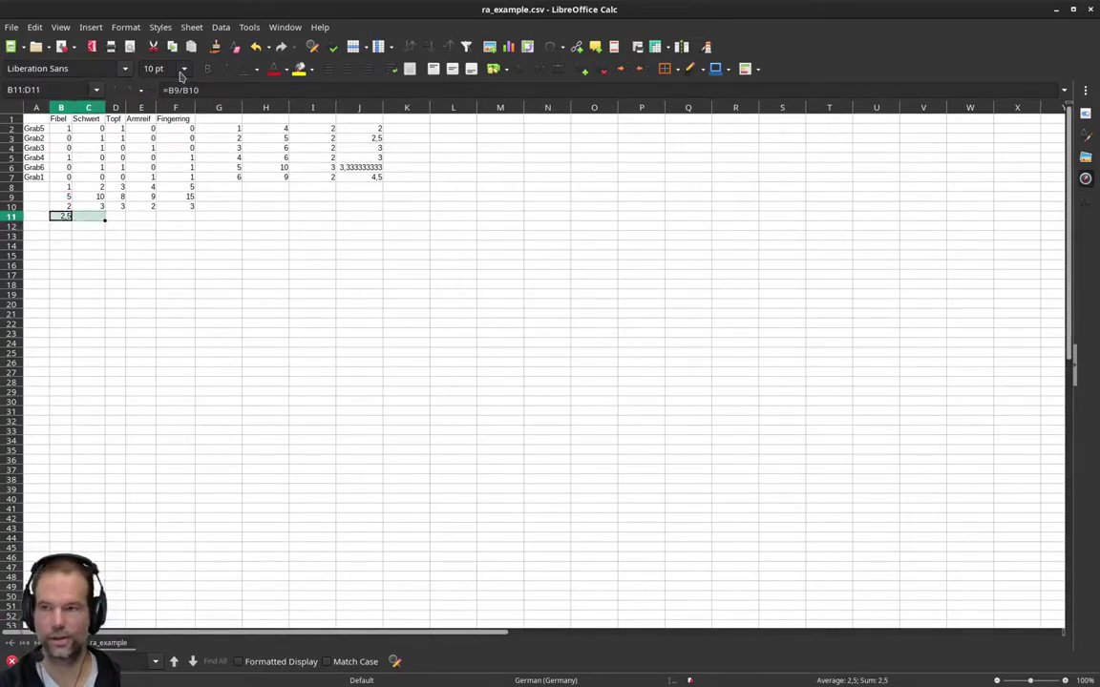
key("ctrl+v")
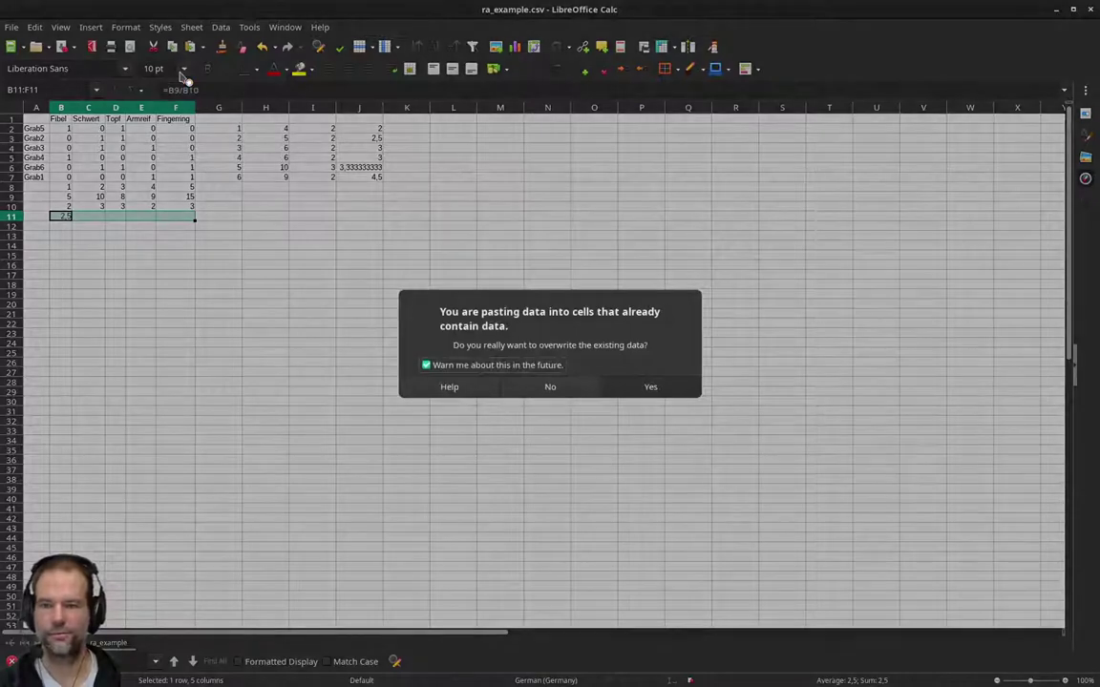
key("Return")
Examine the mean grave positions in row 11 to find which artefact columns are out of order.
key("Down")
key("Up")
key("Right")
key("Right")
key("Right")
key("Right")
key("Right")
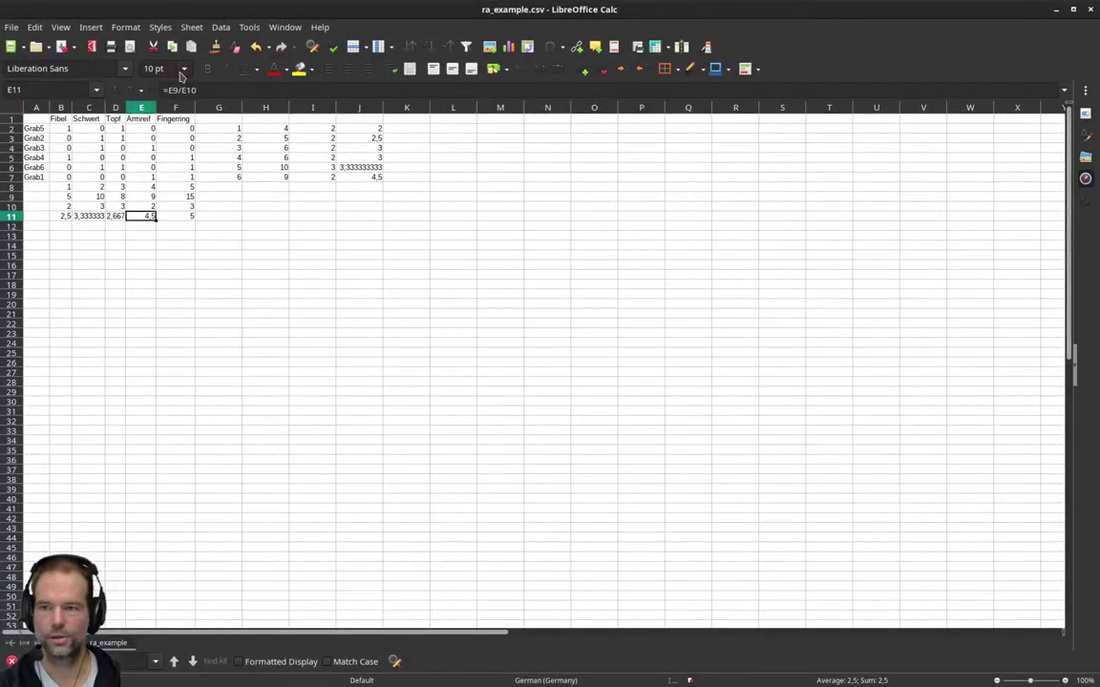
key("Left")
key("Left")
key("Left")
key("Left")
key("Left")
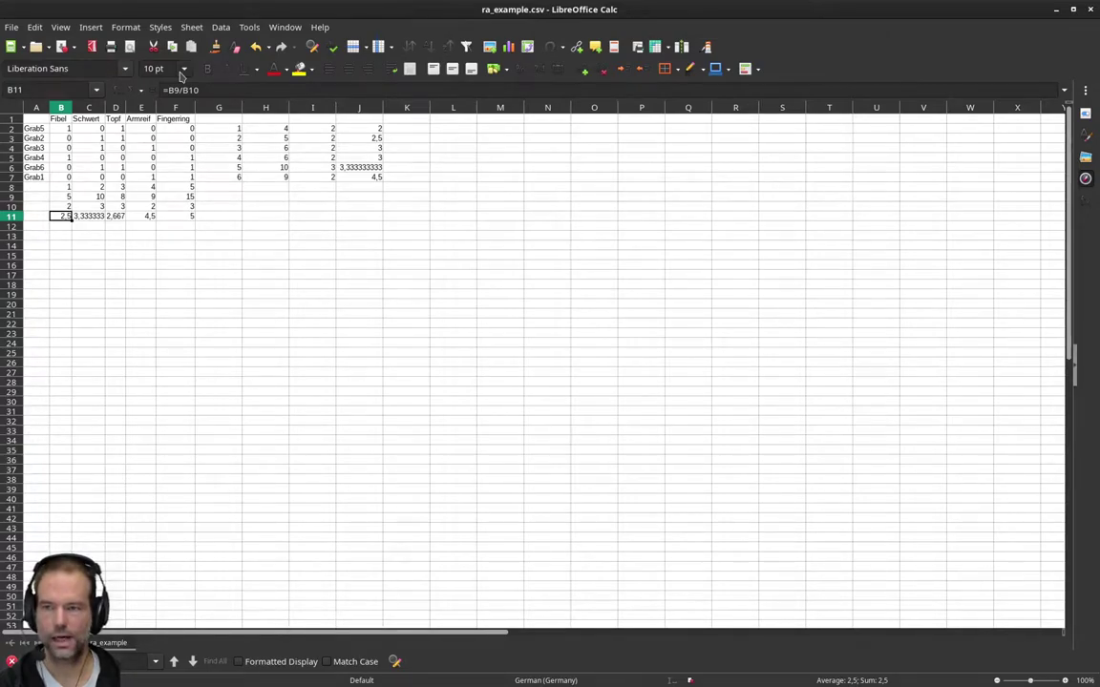
key("Right")
key("Right")
key("Right")
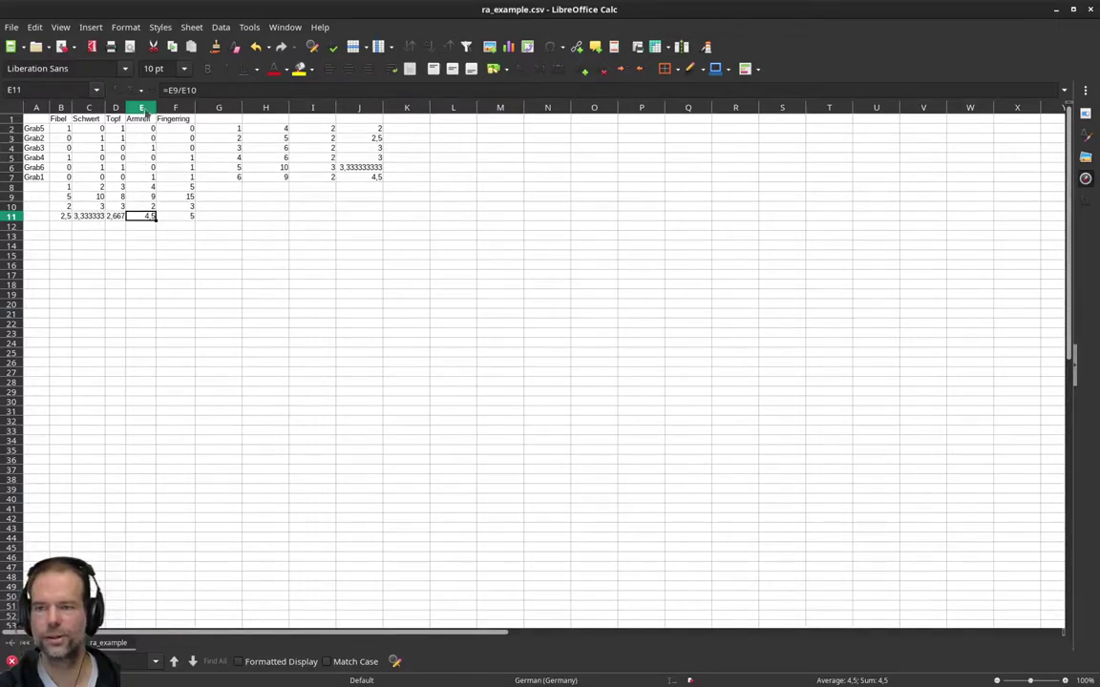
Insert an empty column before Armreif and move the Schwert column into it.
left_click(141, 107)
right_click(142, 109)
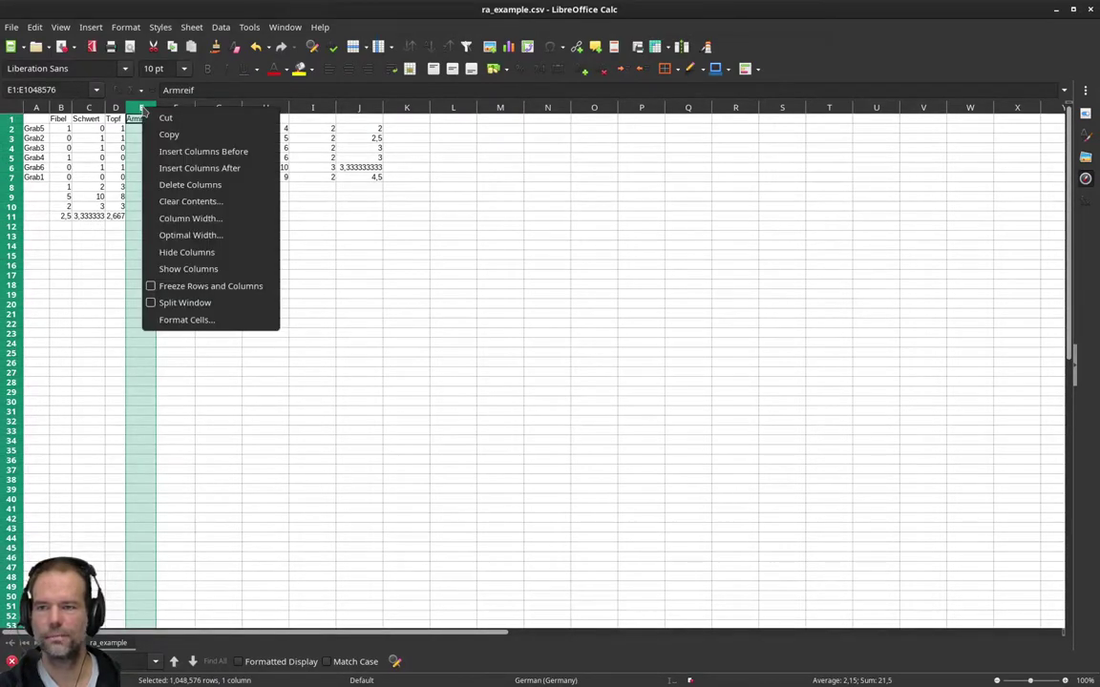
left_click(173, 148)
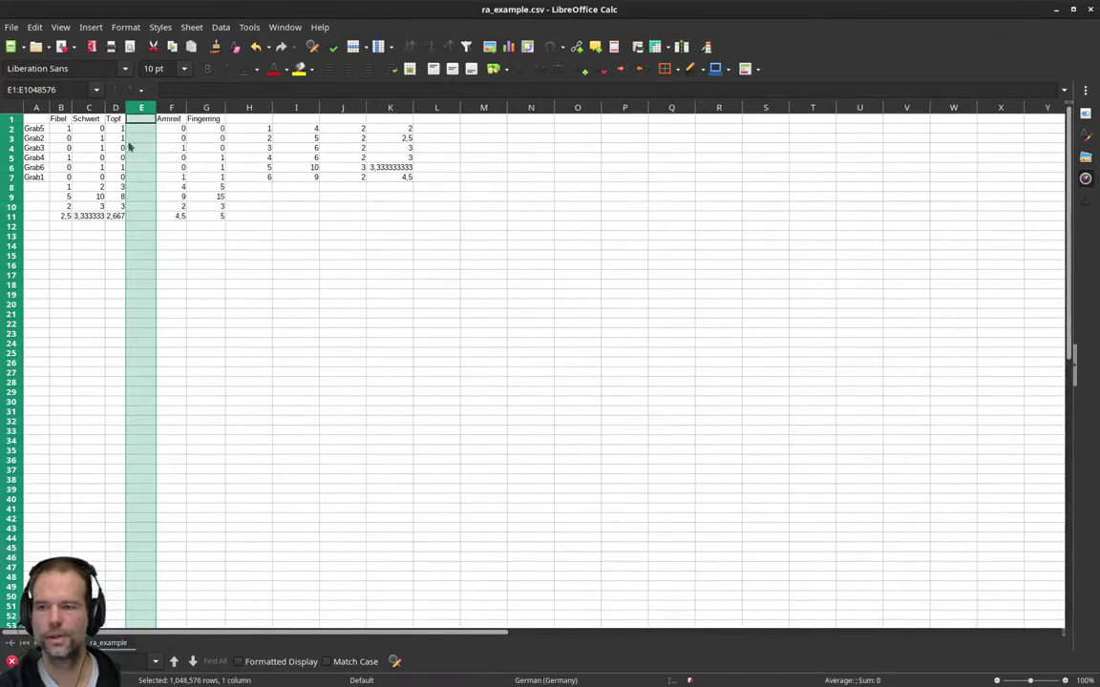
left_click(81, 105)
key("ctrl+x")
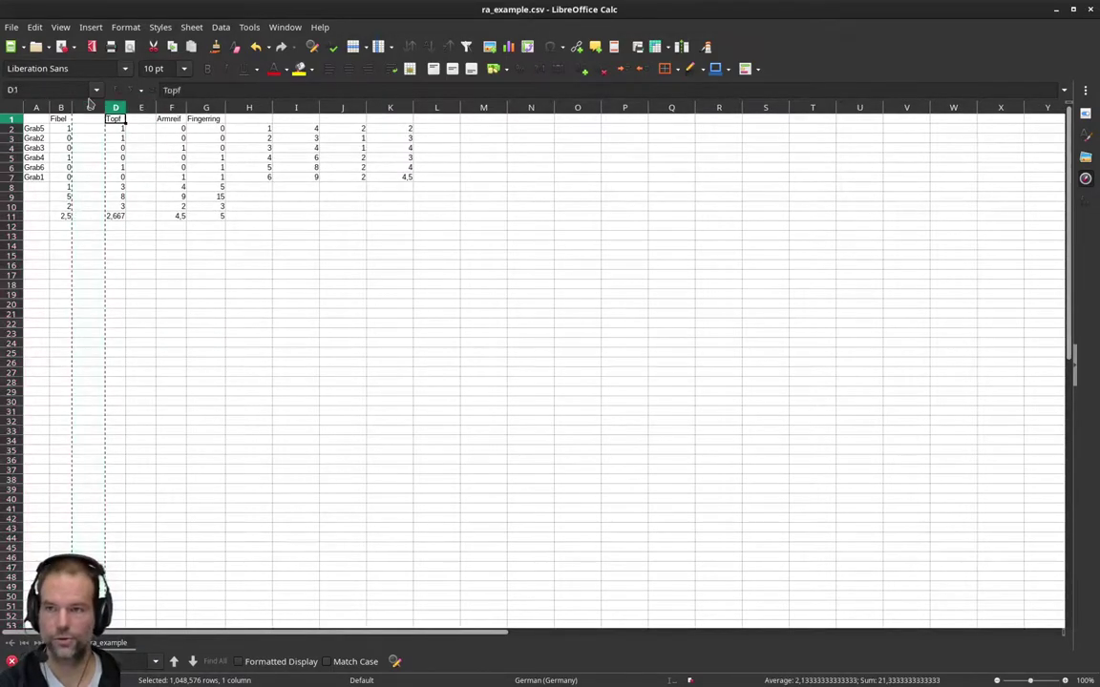
key("Right")
key("Right")
key("ctrl+v")
Delete the empty column C between Fibel and Topf.
left_click(90, 105)
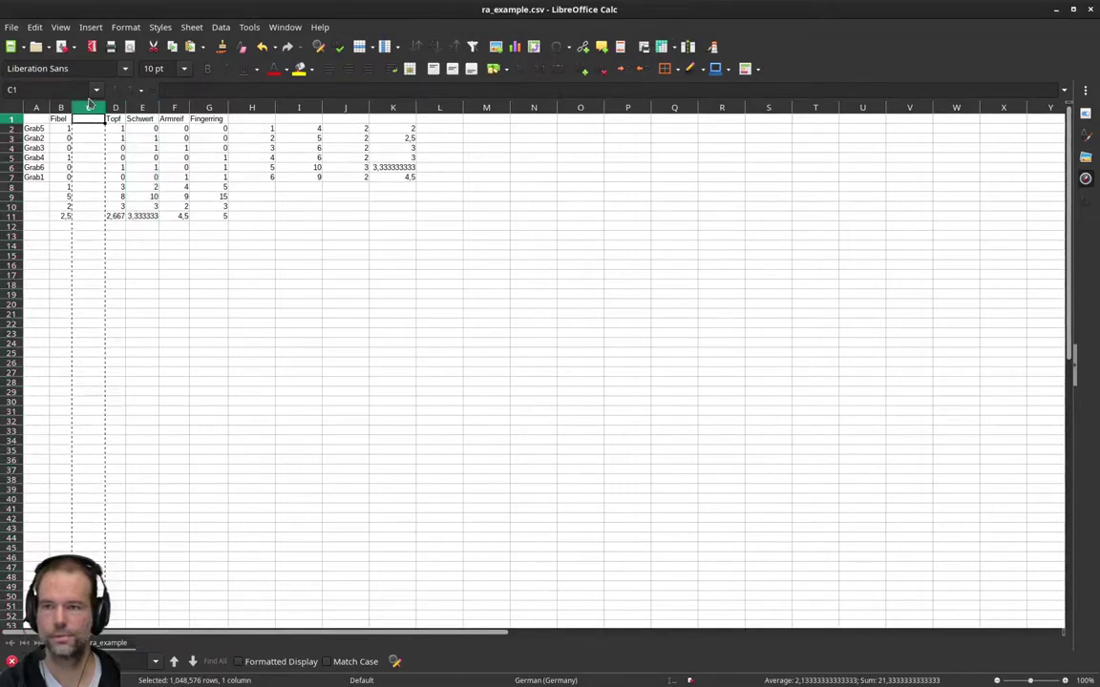
right_click(95, 112)
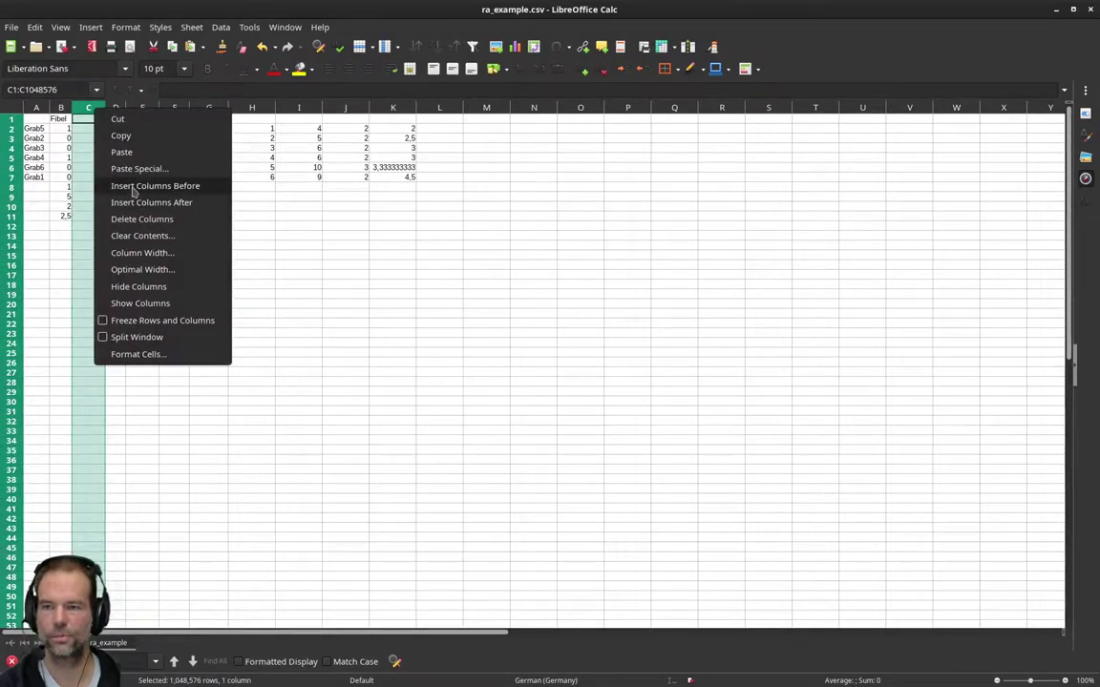
left_click(140, 218)
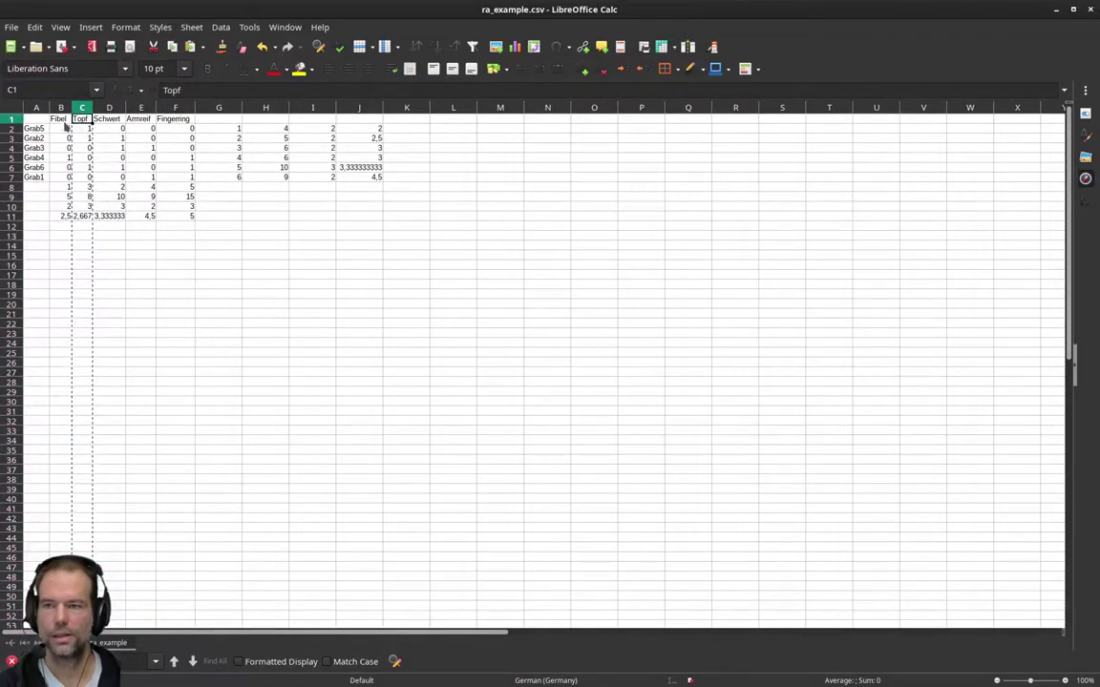
Renumber the reordered artefact columns in row 8, setting Topf to 2 and Schwert to 3.
left_click(65, 187)
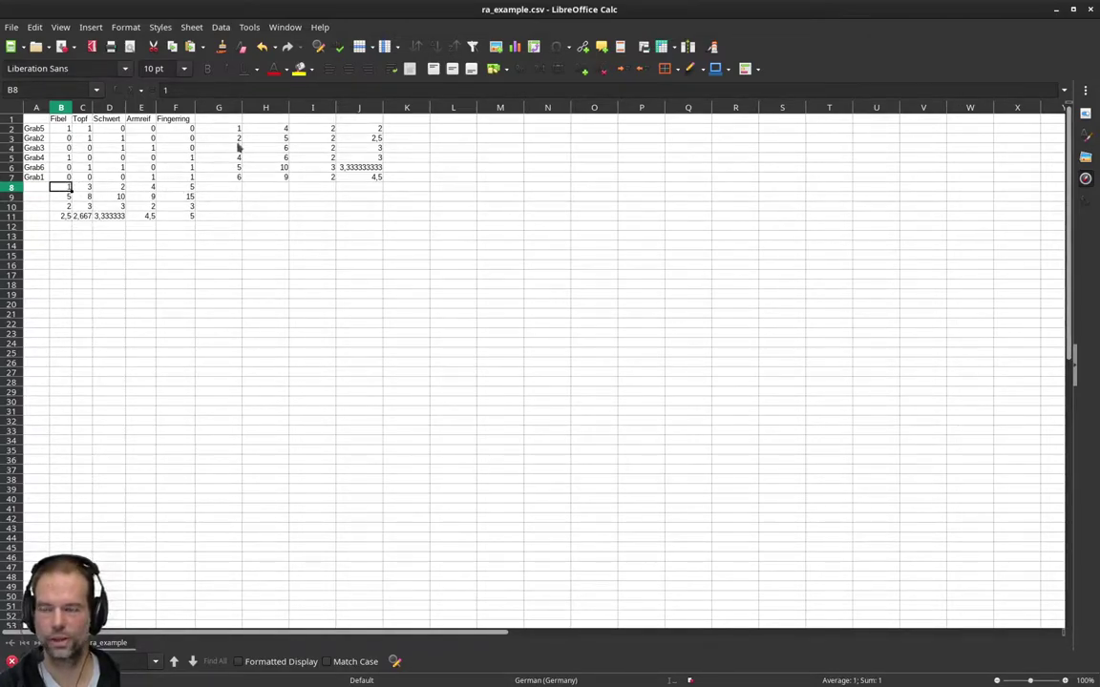
key("Tab")
type("2")
key("Tab")
type("3")
key("Tab")
key("Tab")
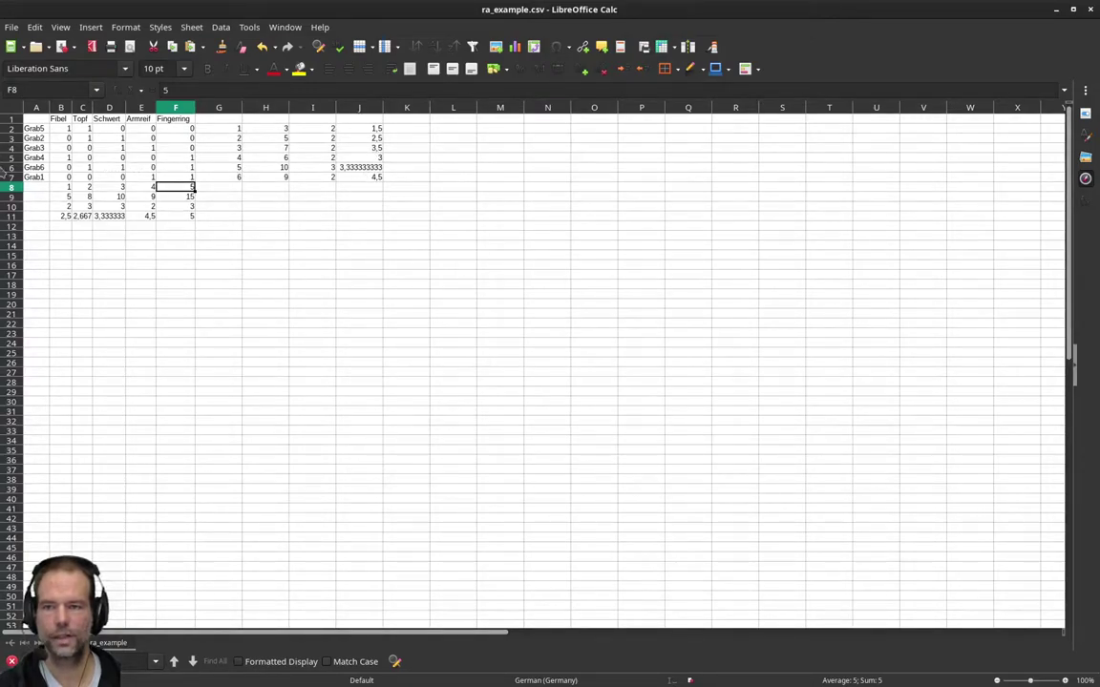
left_click(12, 167)
right_click(12, 167)
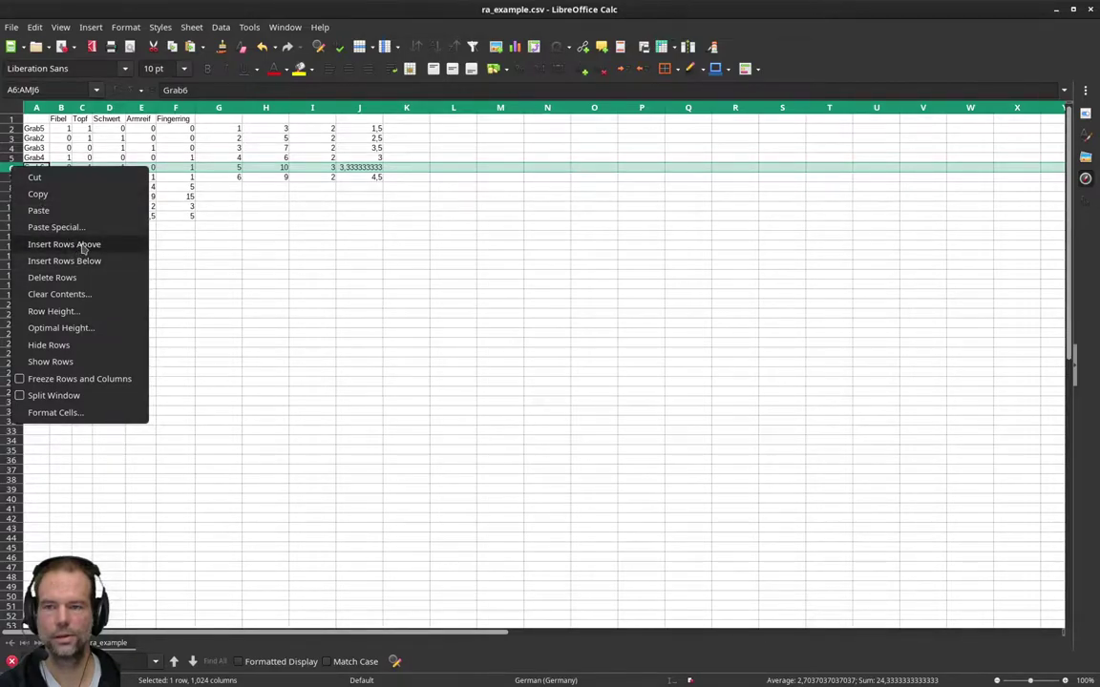
key("Escape")
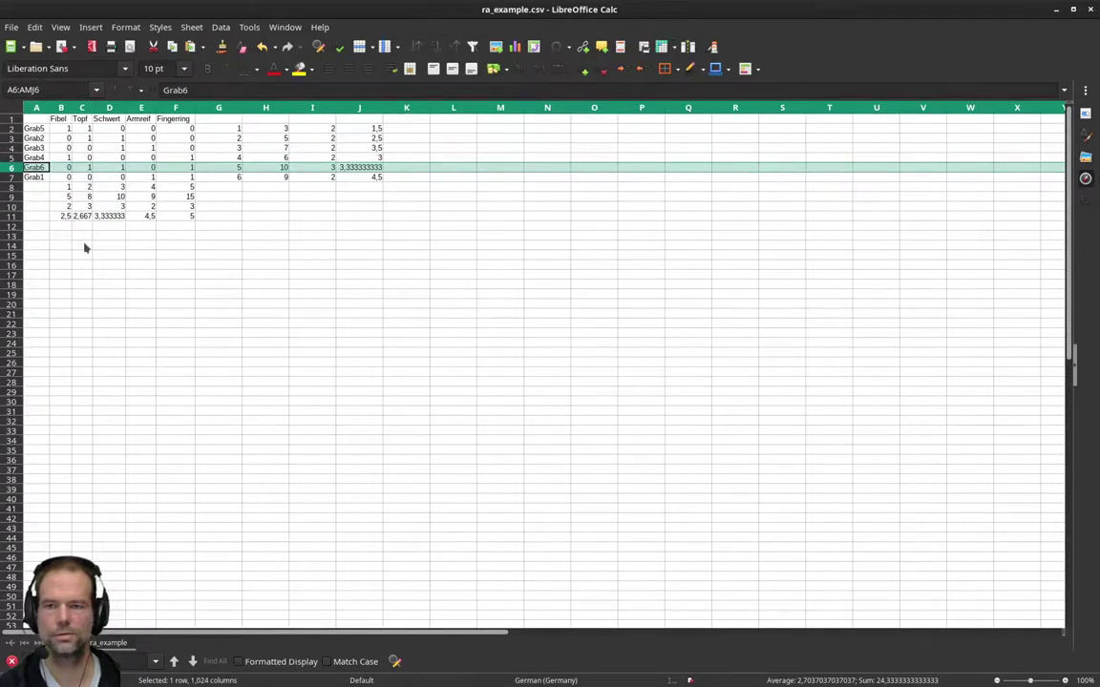
Insert an empty row above Grab1.
left_click(13, 178)
right_click(12, 179)
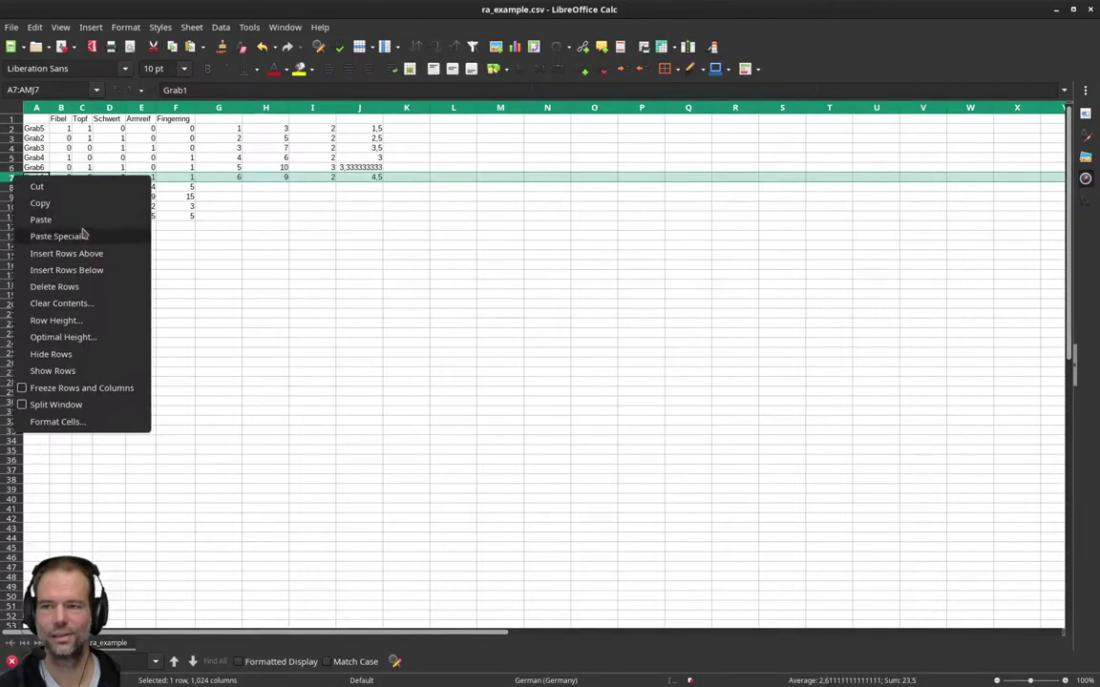
left_click(90, 252)
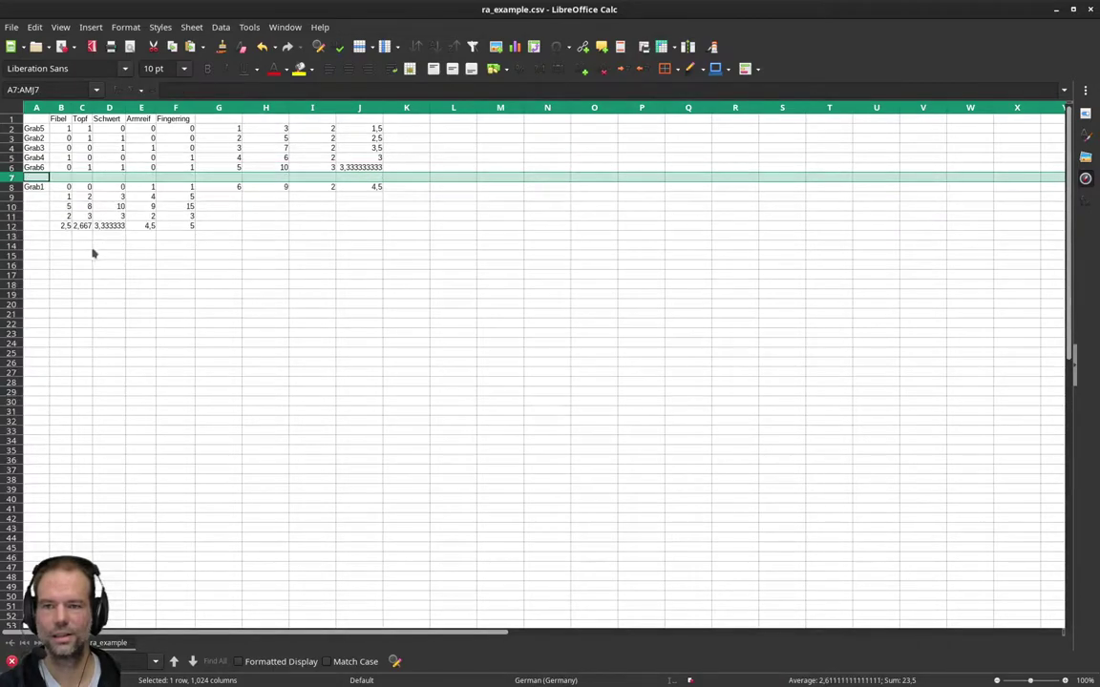
Move the Grab3 row into the empty row above Grab1.
left_click(25, 147)
left_click(18, 148)
key("ctrl+x")
key("Down")
key("Down")
key("Down")
key("ctrl+v")
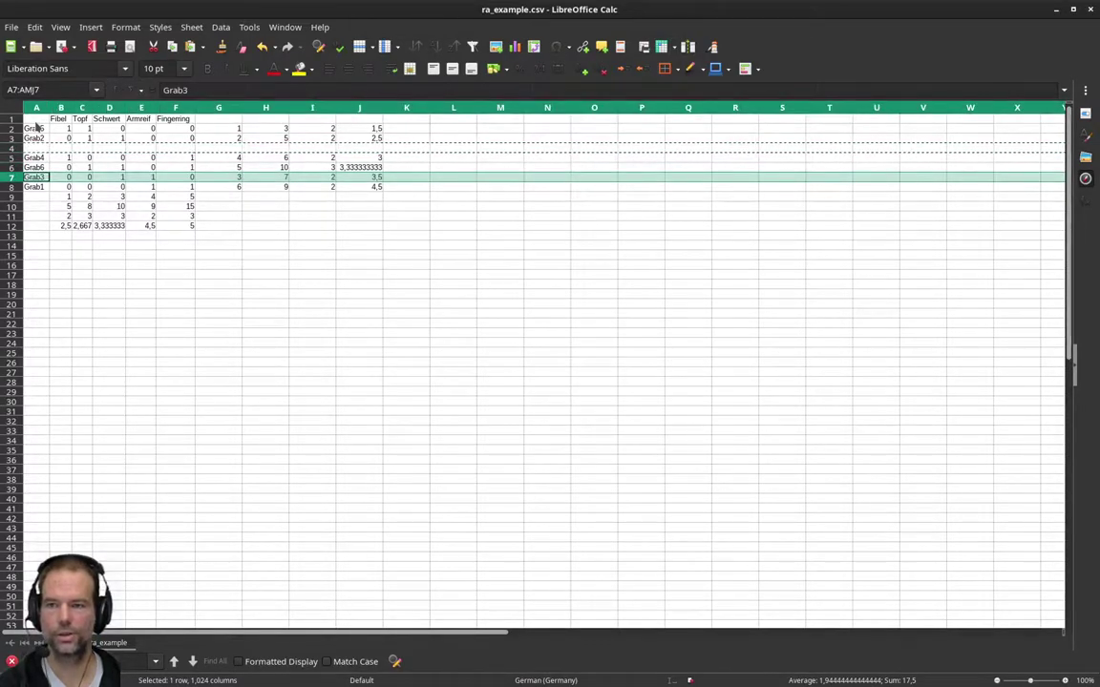
Delete the empty row 4 between Grab2 and Grab4.
key("Up")
key("Up")
key("Up")
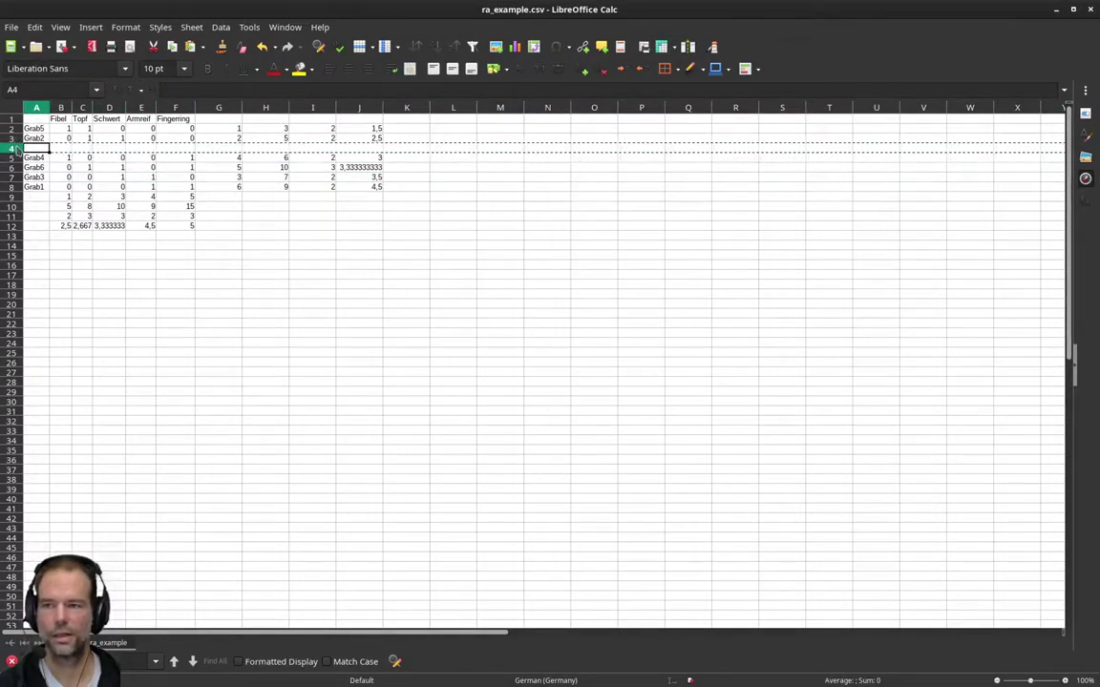
left_click(18, 148)
right_click(17, 148)
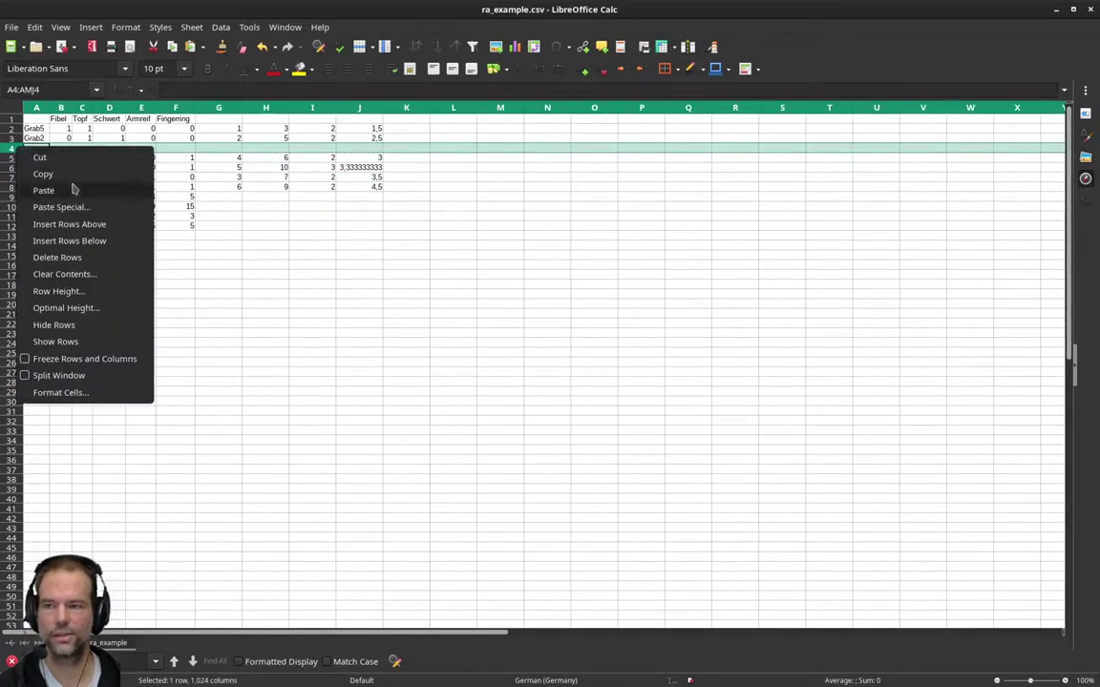
left_click(84, 256)
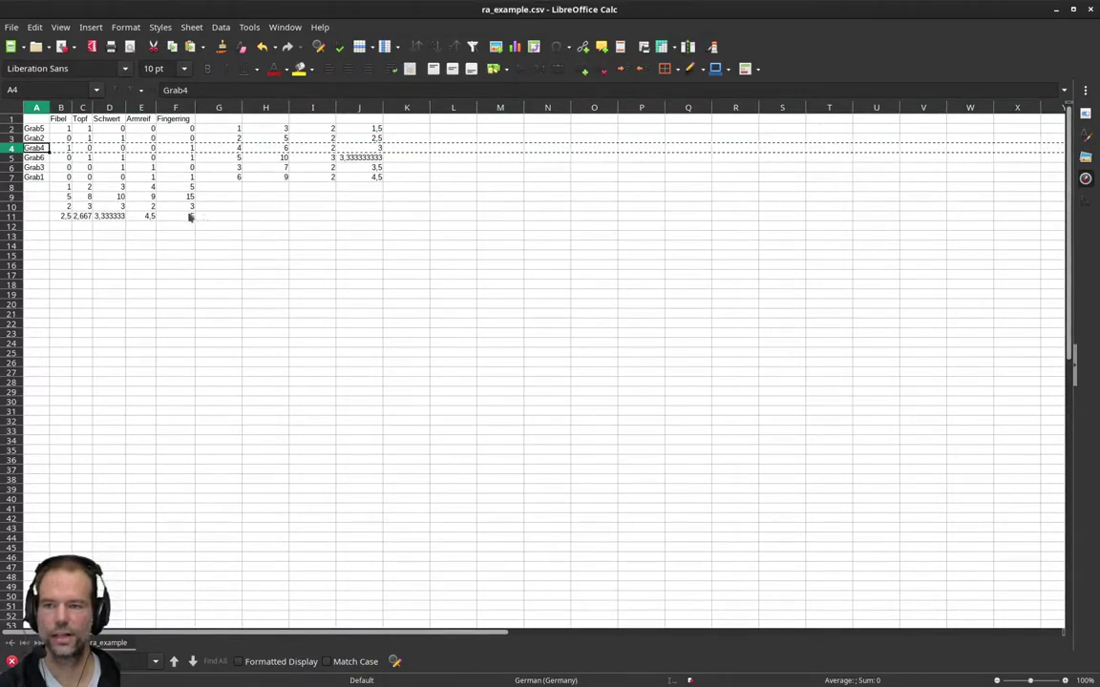
key("Escape")
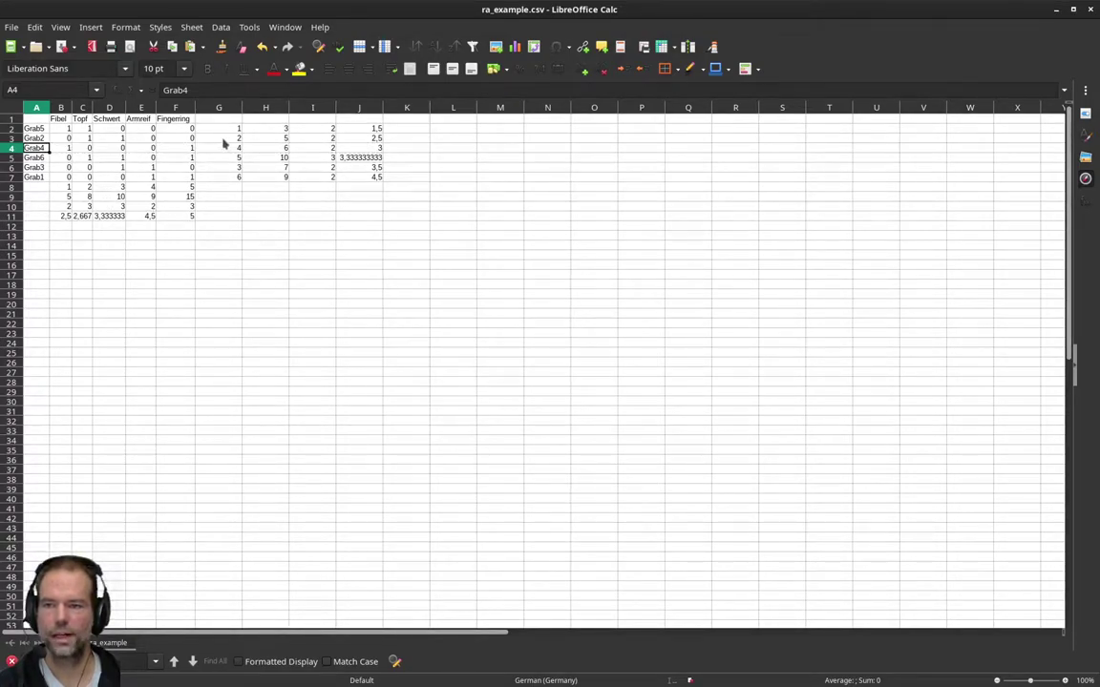
Examine the weighted-sum formula in H2, the grave counts in column I and the artefact count formulas in row 10.
left_click(273, 131)
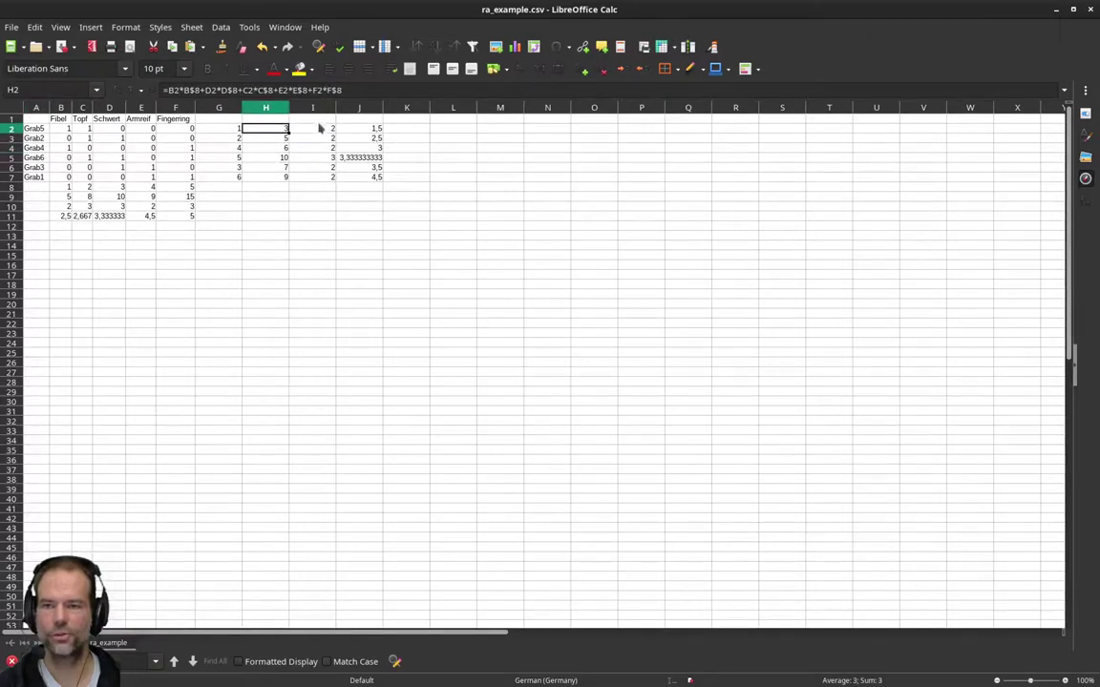
left_click(317, 134)
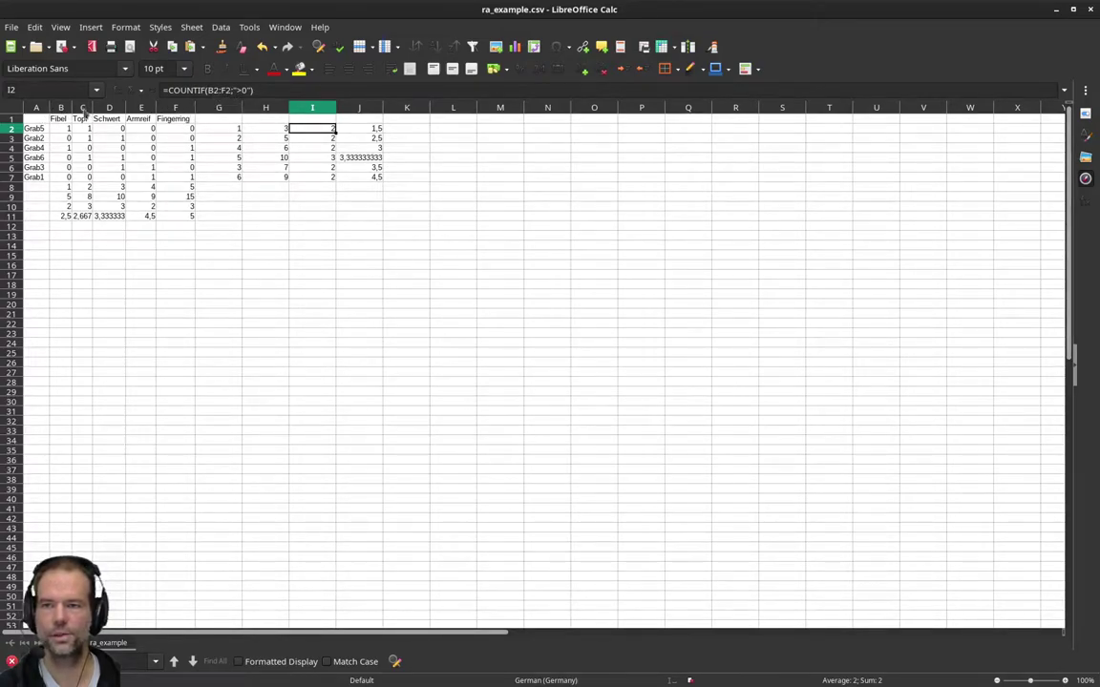
key("Down")
key("Down")
key("Down")
key("Down")
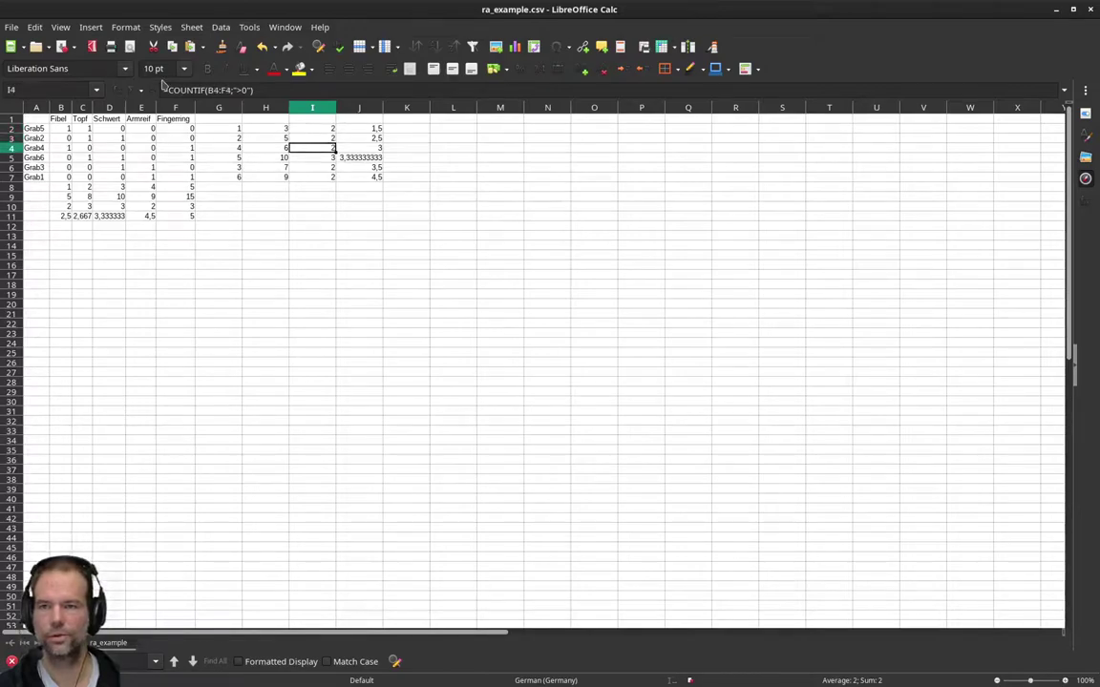
key("Down")
key("Down")
key("Left")
key("Left")
key("Left")
key("Left")
key("Left")
key("Left")
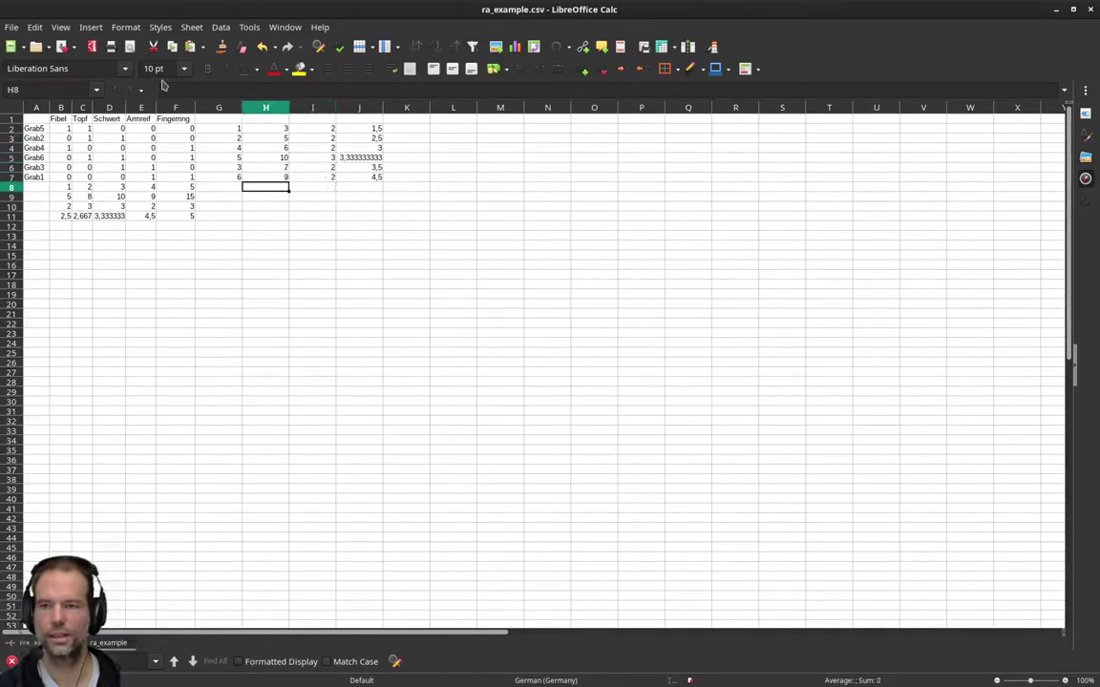
key("Left")
key("Down")
key("Down")
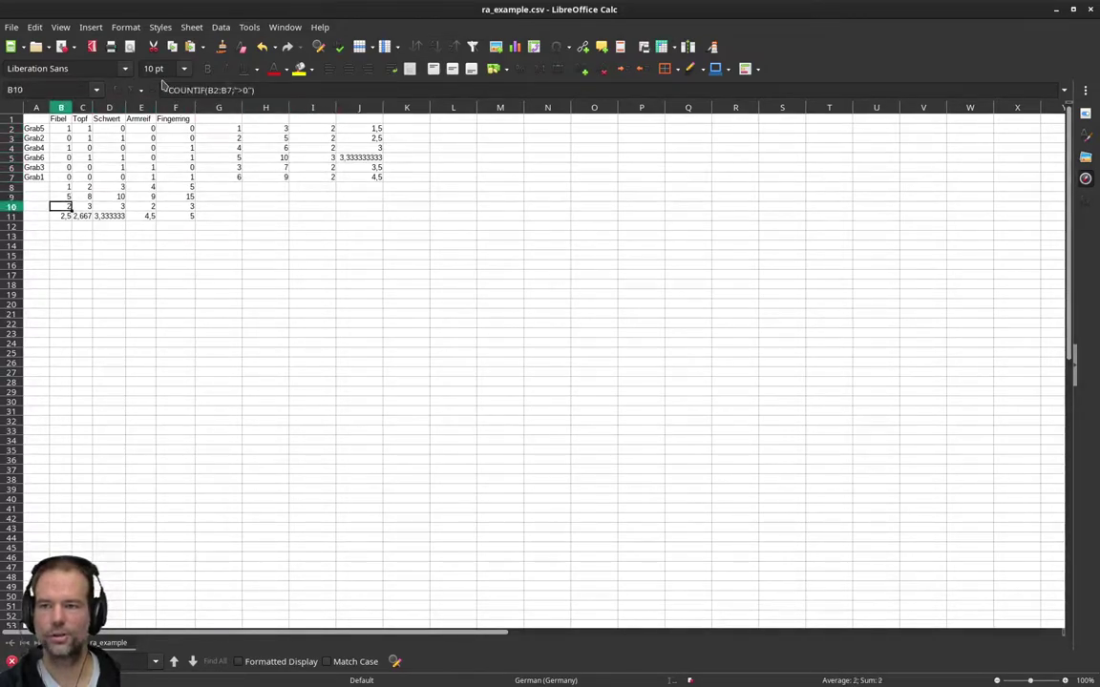
key("Right")
key("Right")
key("Right")
key("Right")
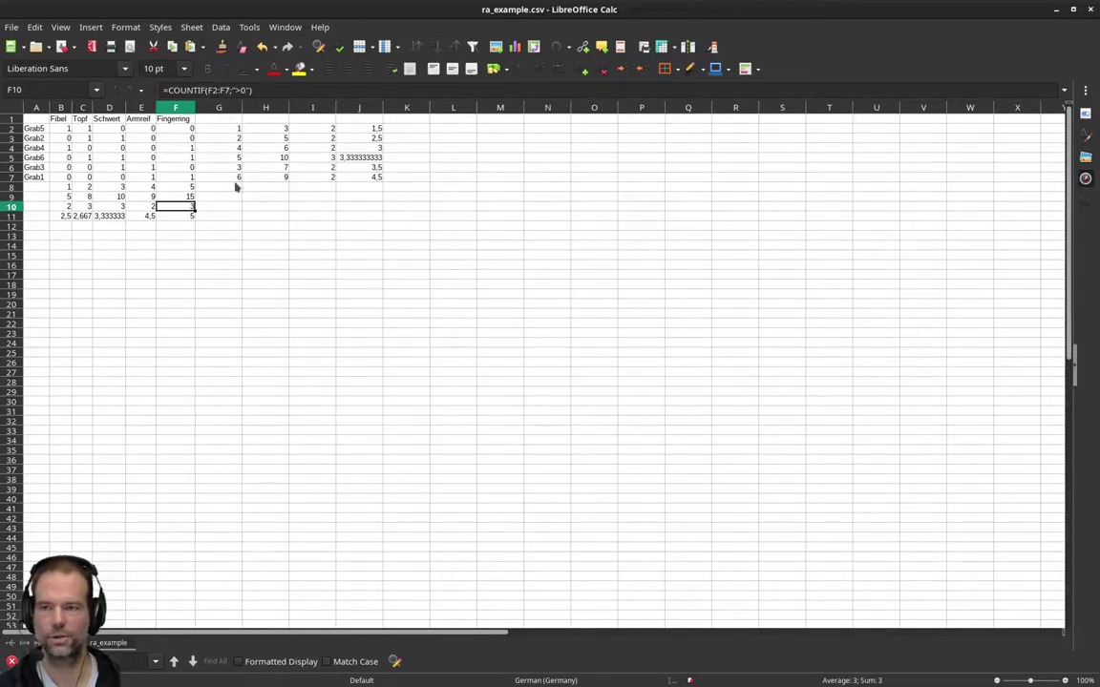
Renumber the reordered graves in column G, setting Grab4 to 3, Grab6 to 4 and Grab3 to 5.
left_click(222, 188)
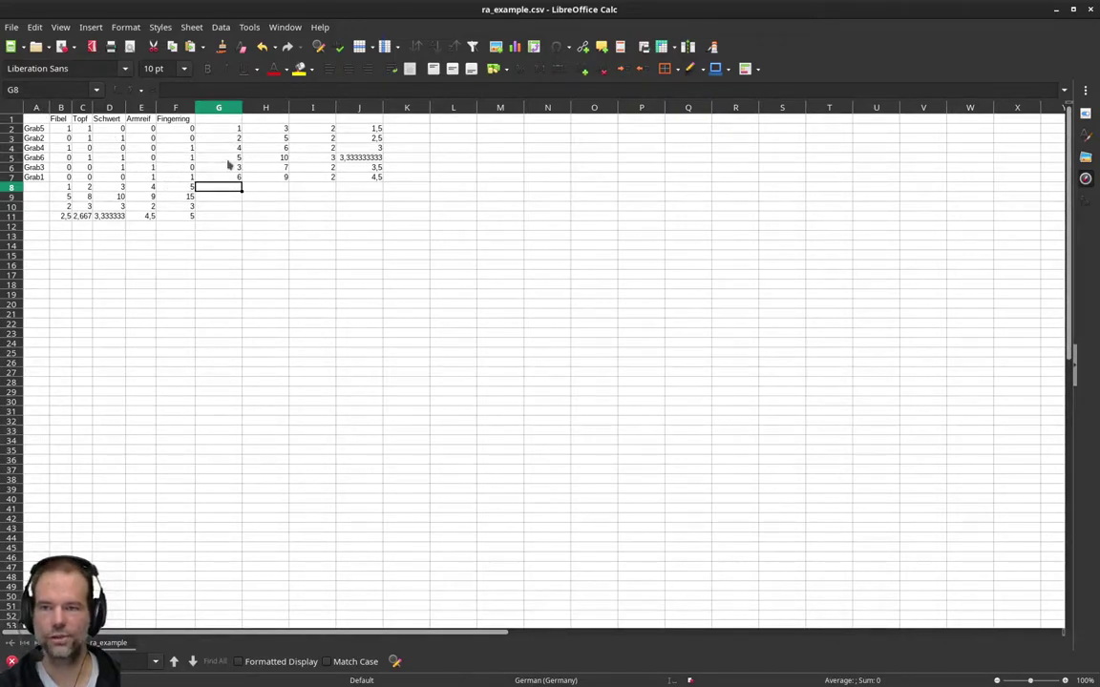
left_click(227, 130)
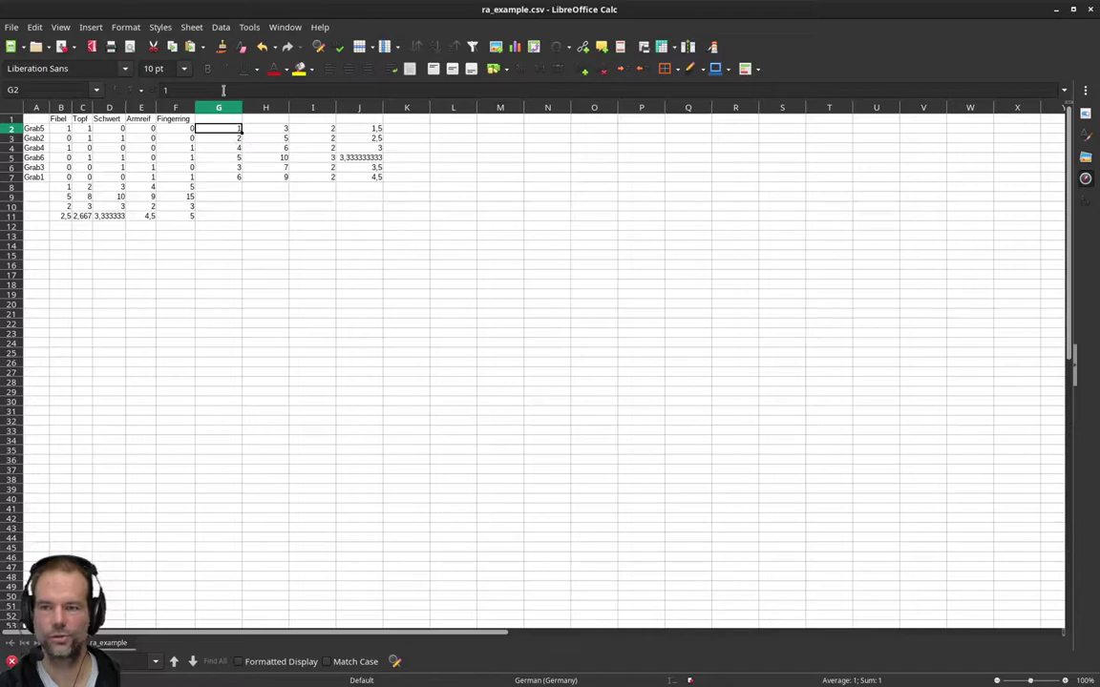
key("Down")
key("Down")
type("3")
key("Return")
type("4")
key("Return")
type("5")
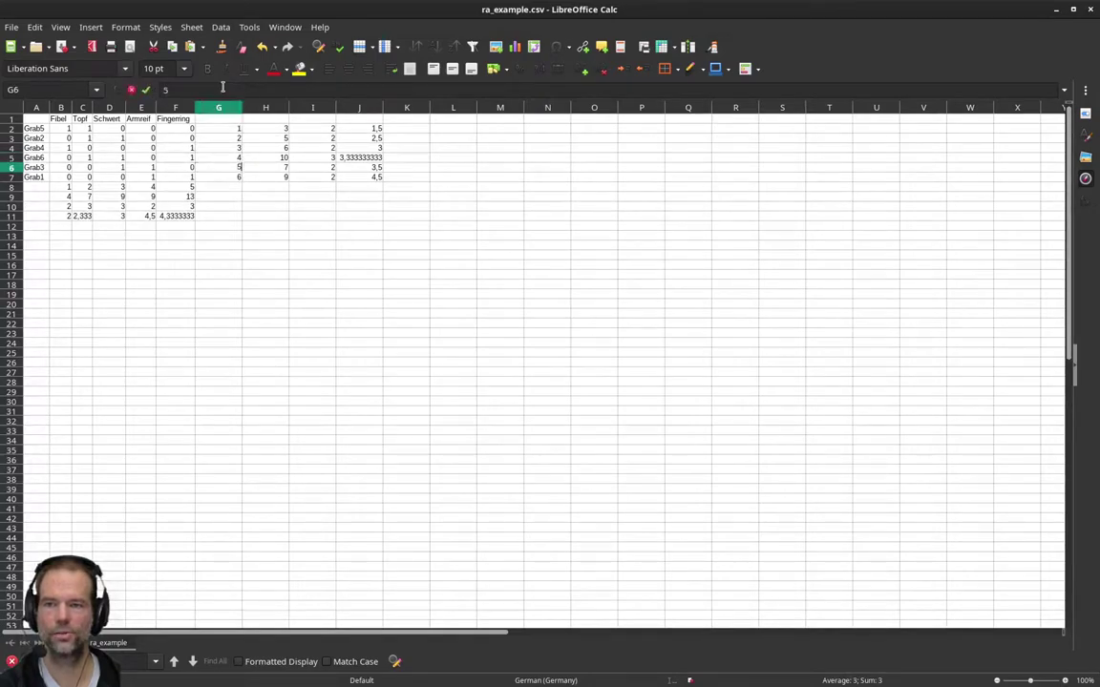
key("Return")
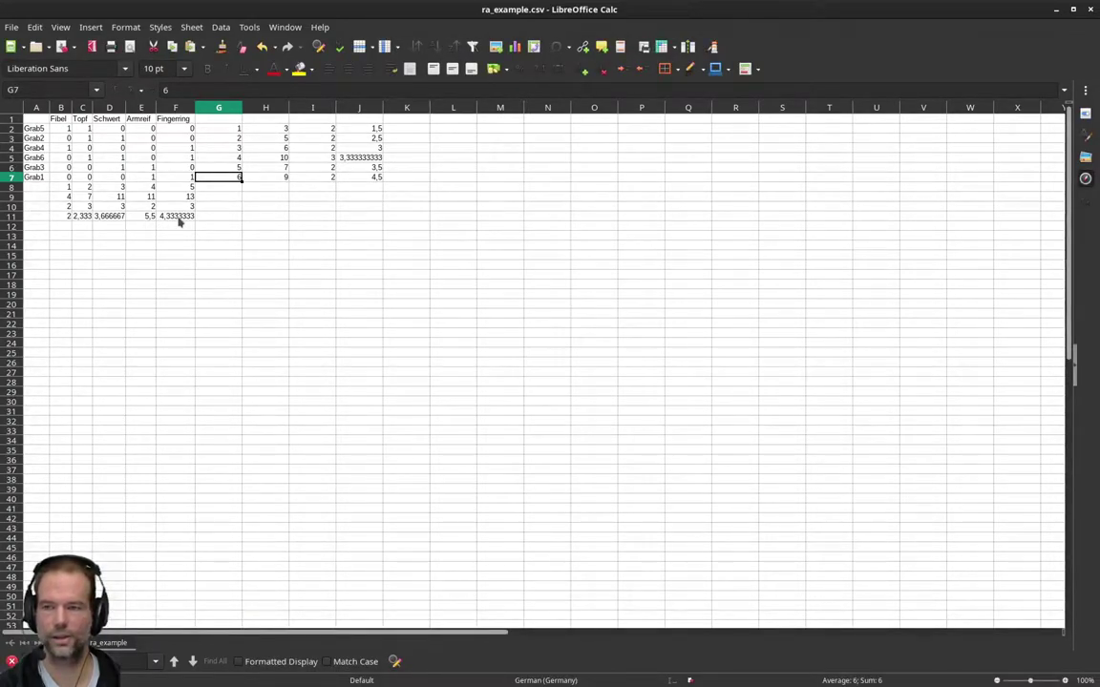
Insert an empty column before Armreif and move the Fingerring column into it.
left_click(140, 107)
right_click(141, 108)
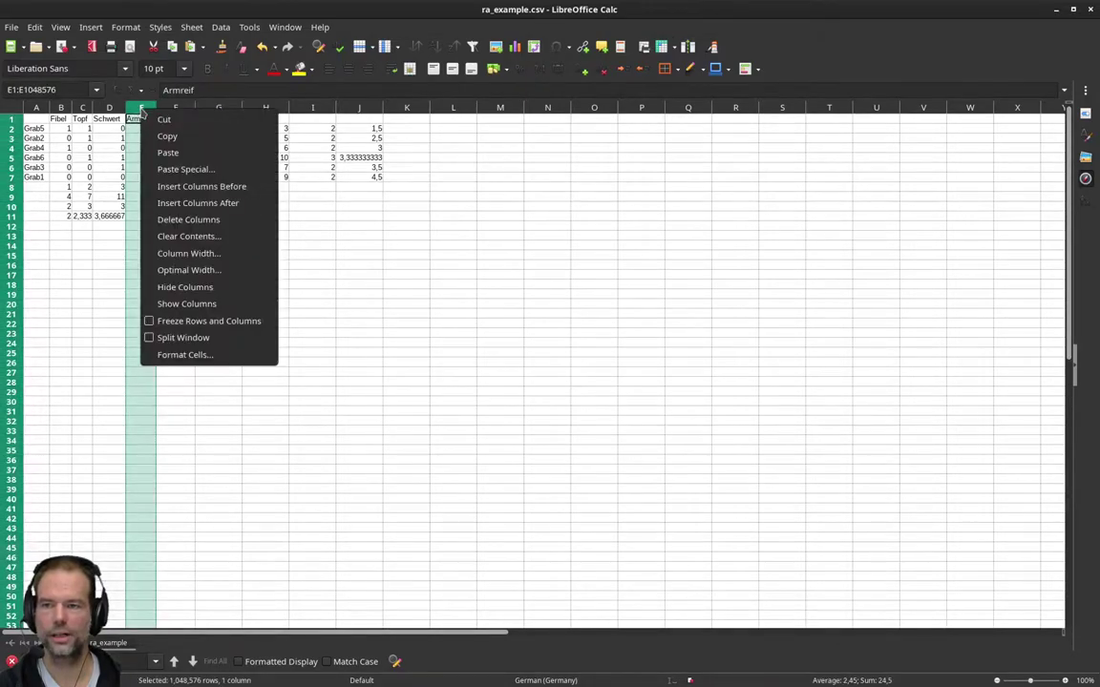
left_click(188, 187)
left_click(205, 107)
key("ctrl+x")
key("Left")
key("Left")
key("ctrl+v")
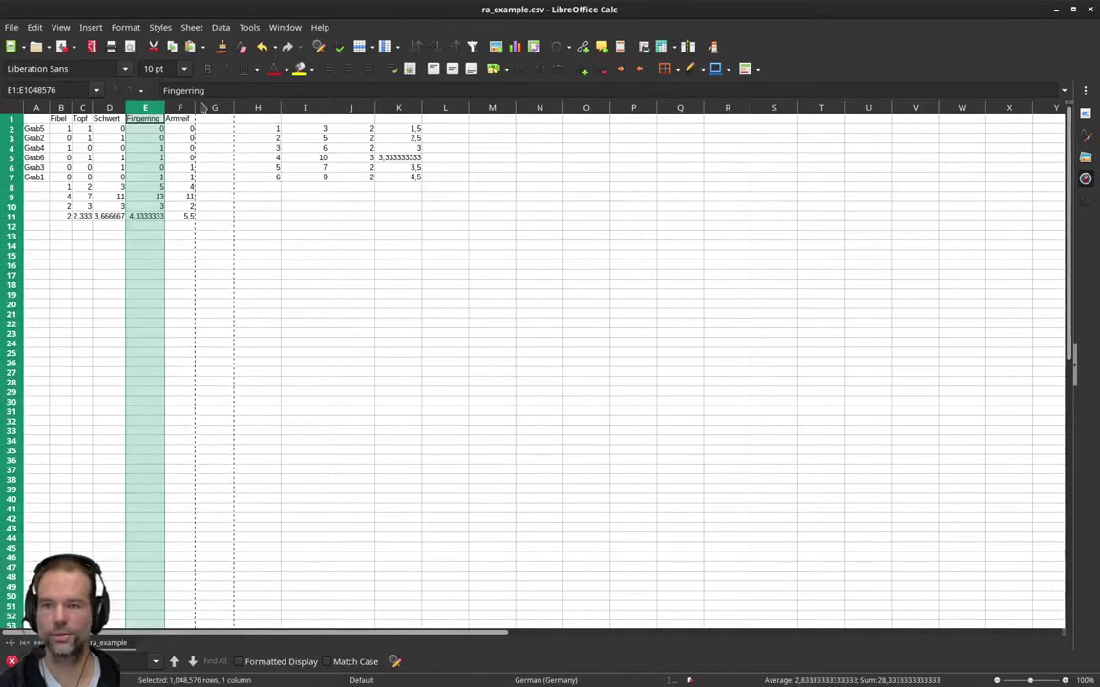
Delete the empty column G after Armreif.
left_click(203, 108)
left_click(214, 109)
right_click(213, 109)
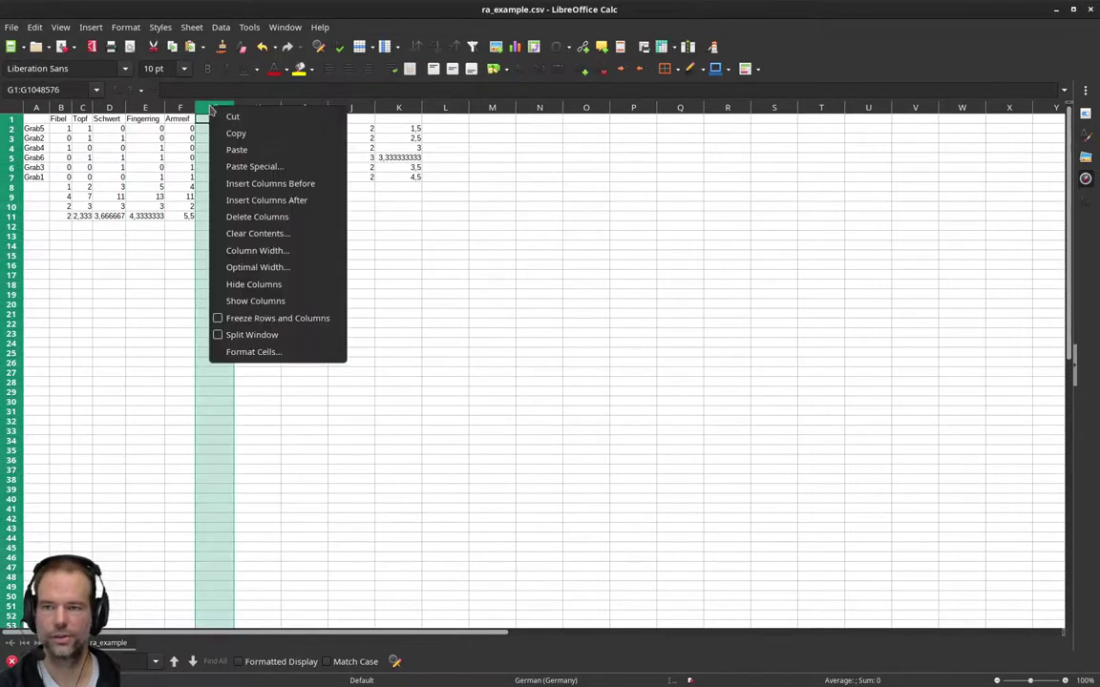
left_click(255, 216)
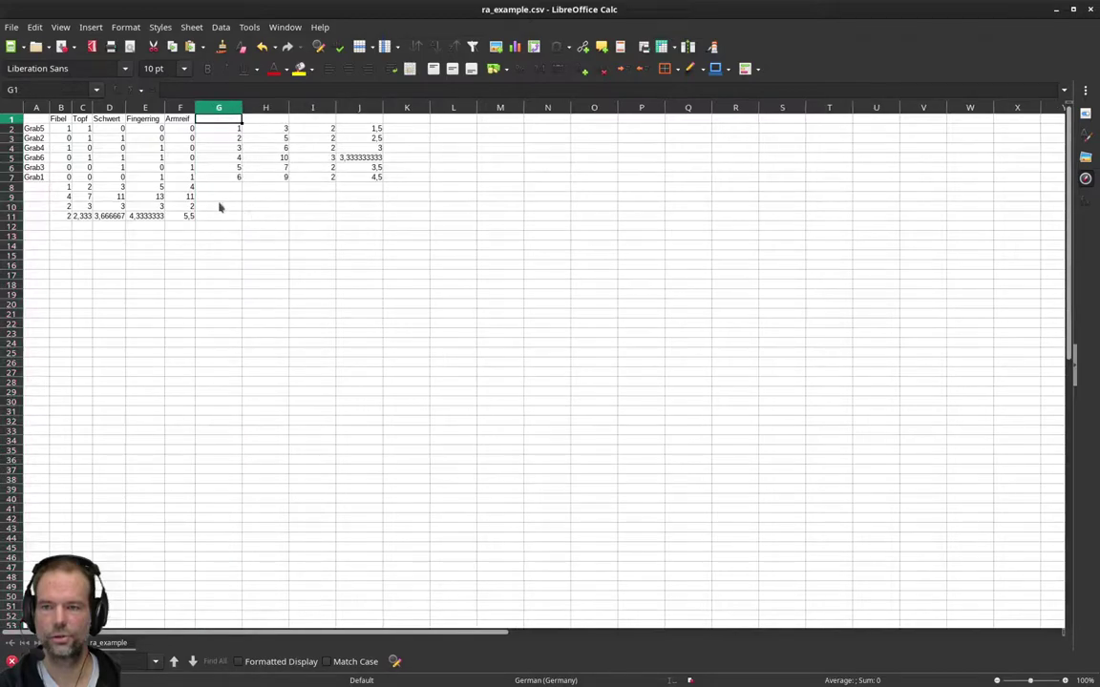
Renumber the reordered artefact columns in row 8, setting Fingerring to 4 and Armreif to 5.
left_click(62, 187)
key("Right")
key("Right")
key("Right")
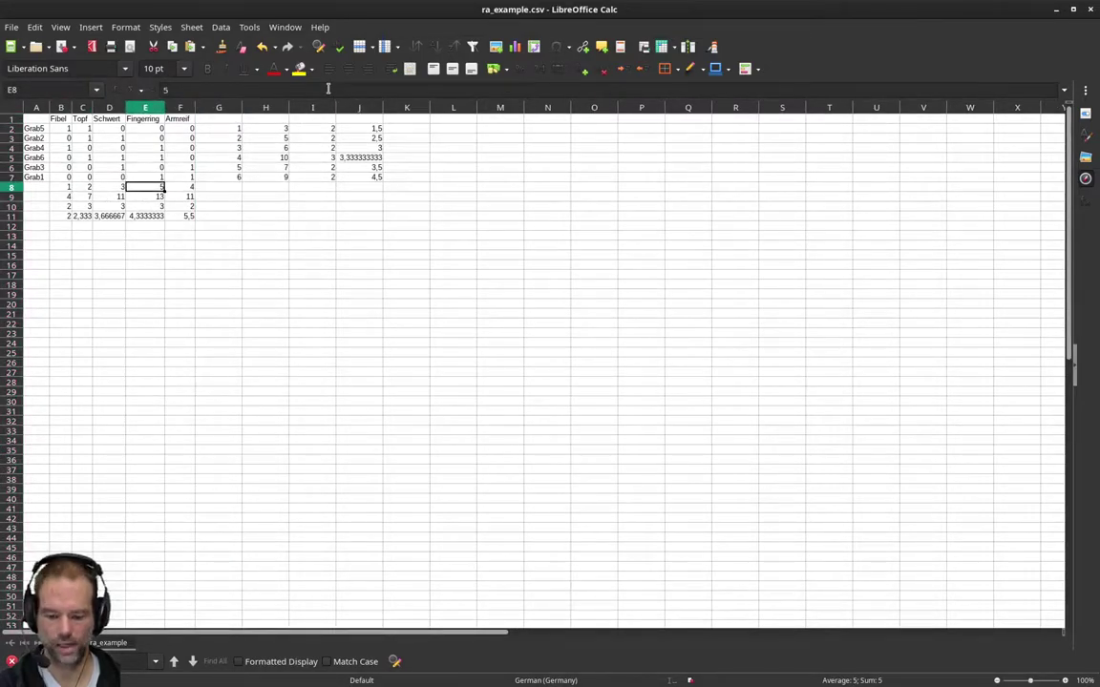
type("4")
key("Tab")
type("5")
key("Tab")
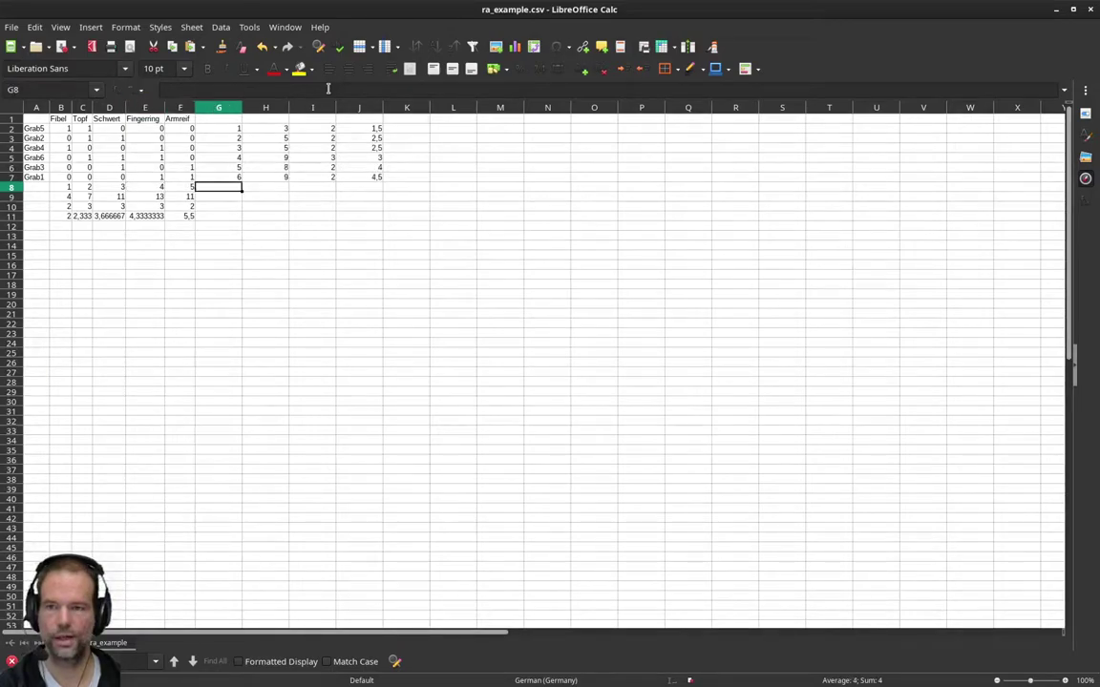
key("Up")
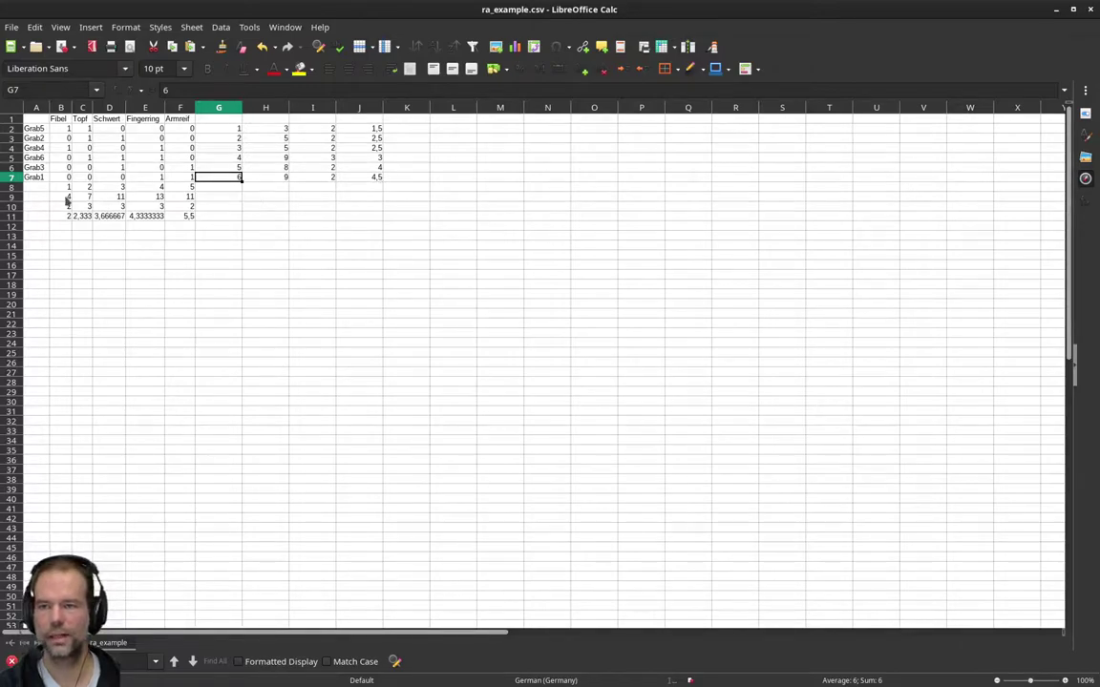
Examine the COUNTIF formulas for the graves in column I and for the artefacts in row 10.
left_click(328, 137)
key("Down")
key("Down")
key("Down")
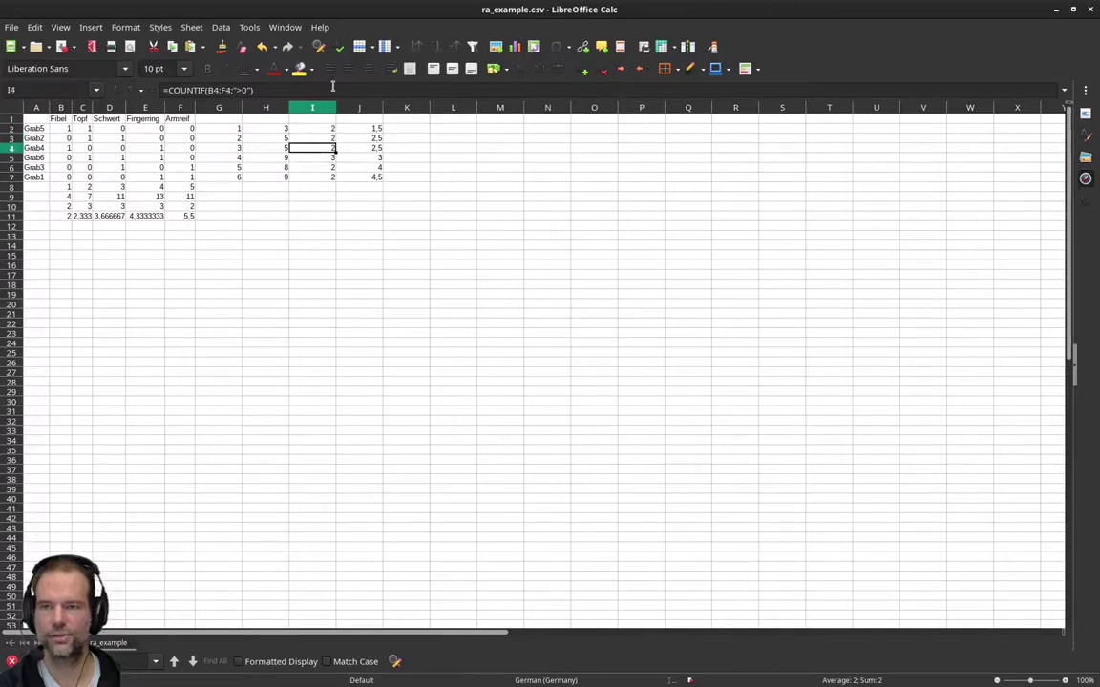
key("Down")
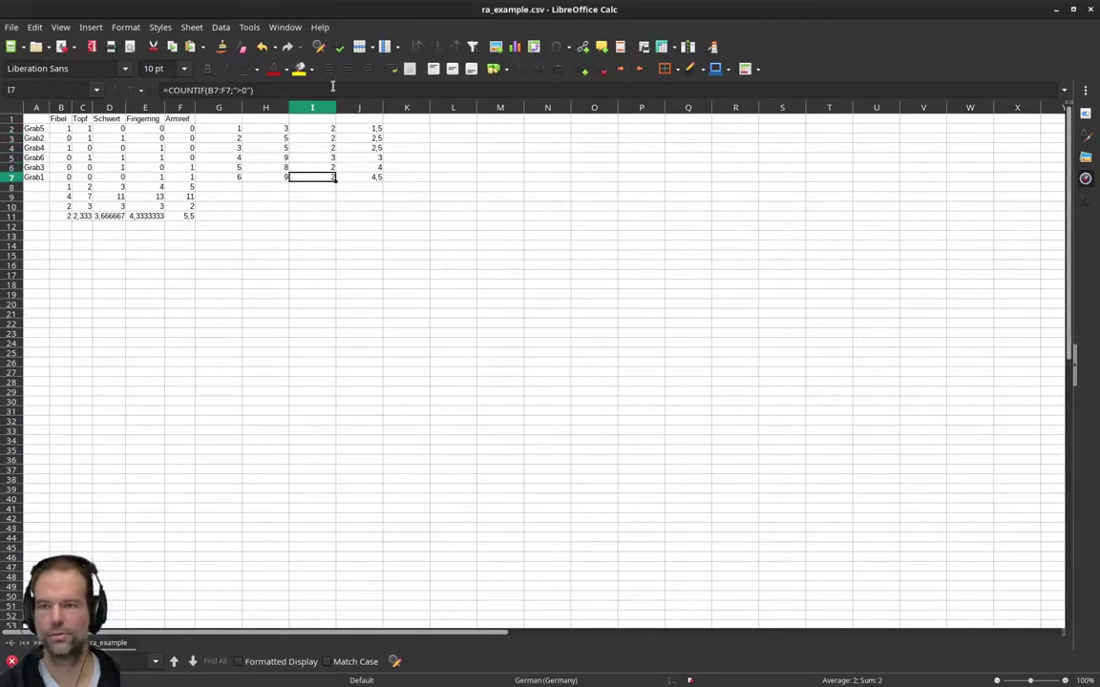
key("Down")
key("Left")
key("Left")
key("Left")
key("Left")
key("Left")
key("Down")
key("Left")
key("Down")
key("Right")
key("Right")
key("Right")
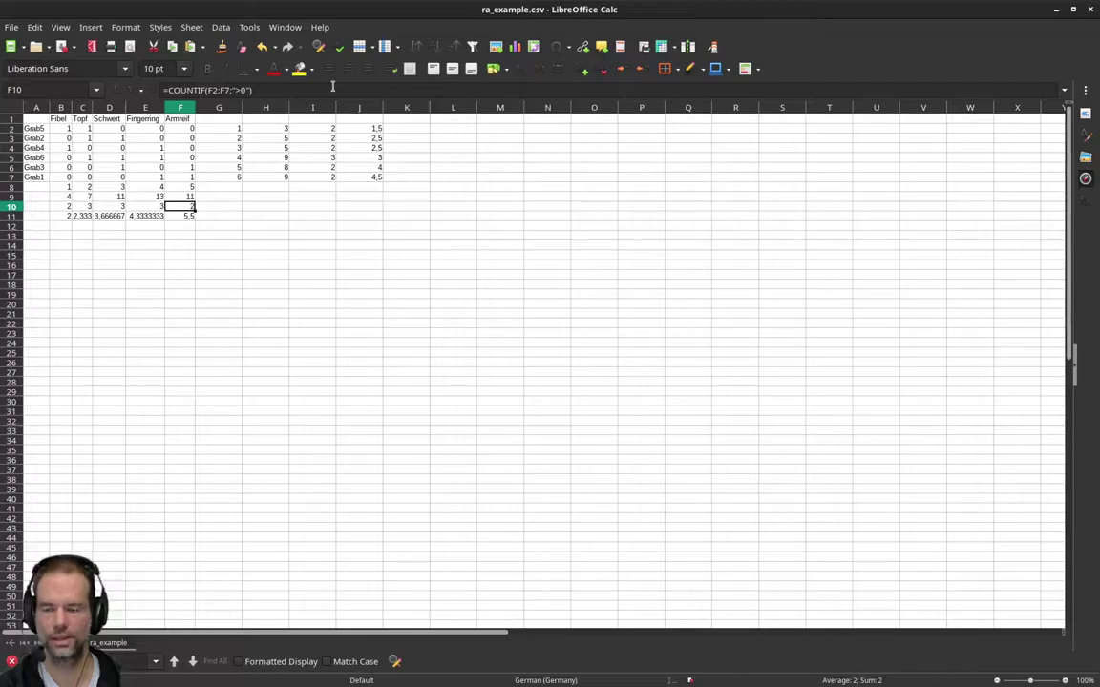
key("Up")
key("Up")
key("Up")
key("Up")
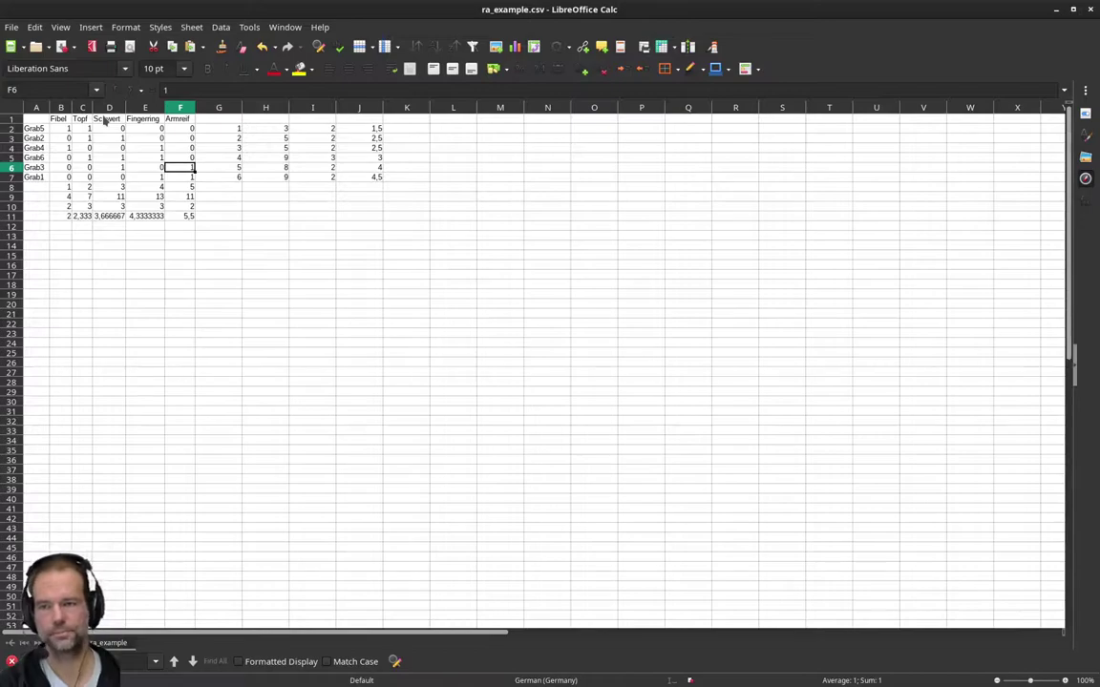
Clear the artefact position, sum, count and mean rows in B8:F11.
left_click(62, 186)
key("shift+Down")
key("shift+Down")
key("shift+Down")
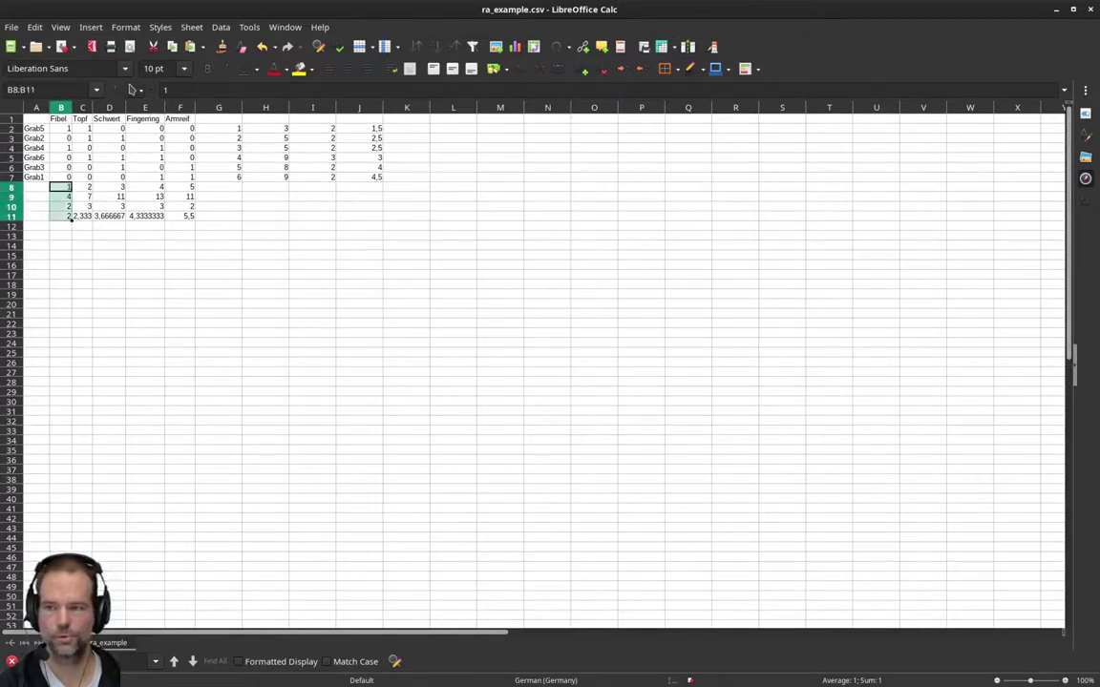
key("shift+Right")
key("shift+Right")
key("shift+Right")
key("shift+Right")
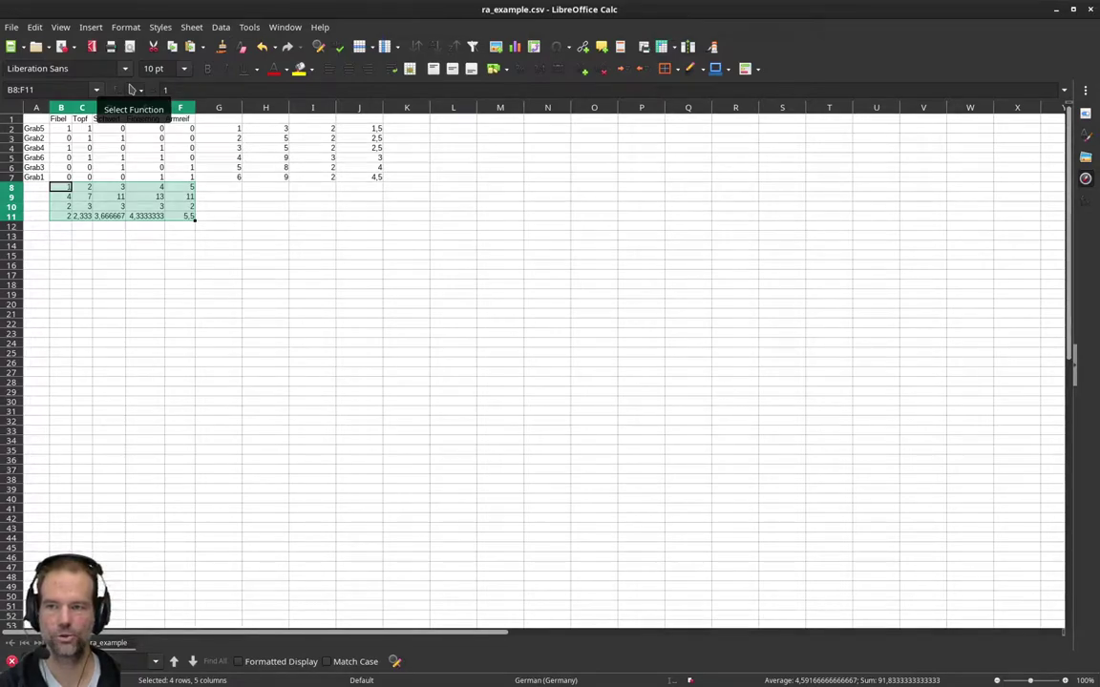
key("Delete")
Clear the grave position, sum, count and mean columns in G2:J7.
key("Right")
key("Right")
key("Right")
key("Right")
key("Right")
key("shift+Up")
key("shift+Up")
key("shift+Up")
key("shift+Up")
key("shift+Up")
key("shift+Up")
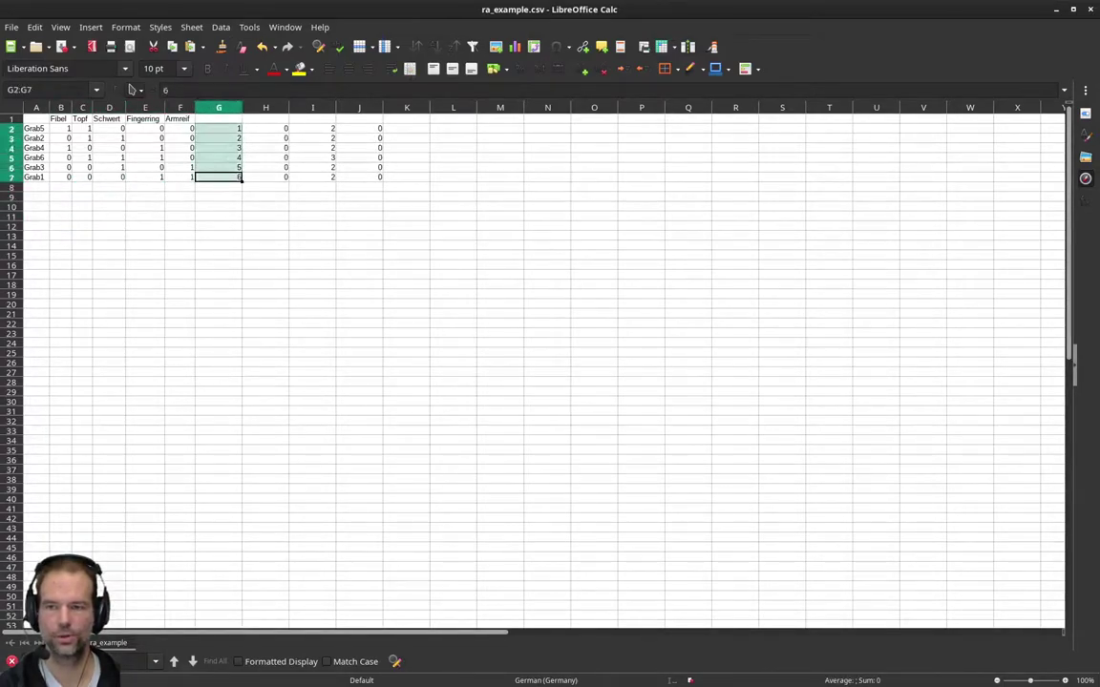
key("shift+Right")
key("shift+Right")
key("shift+Right")
key("Delete")
key("Escape")
key("Up")
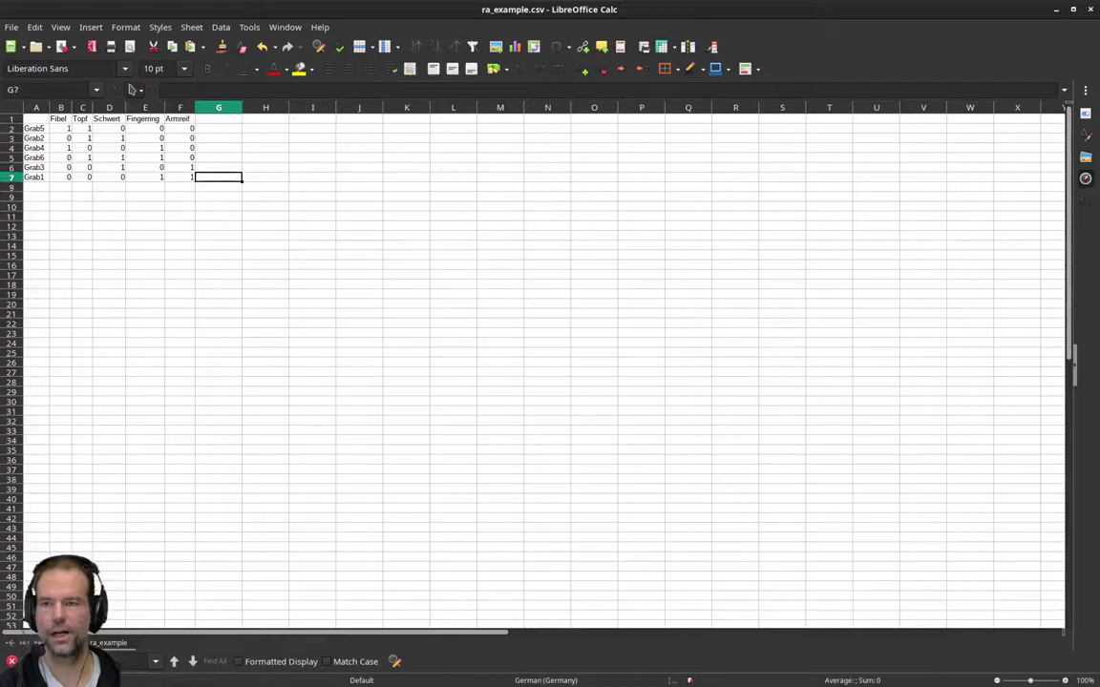